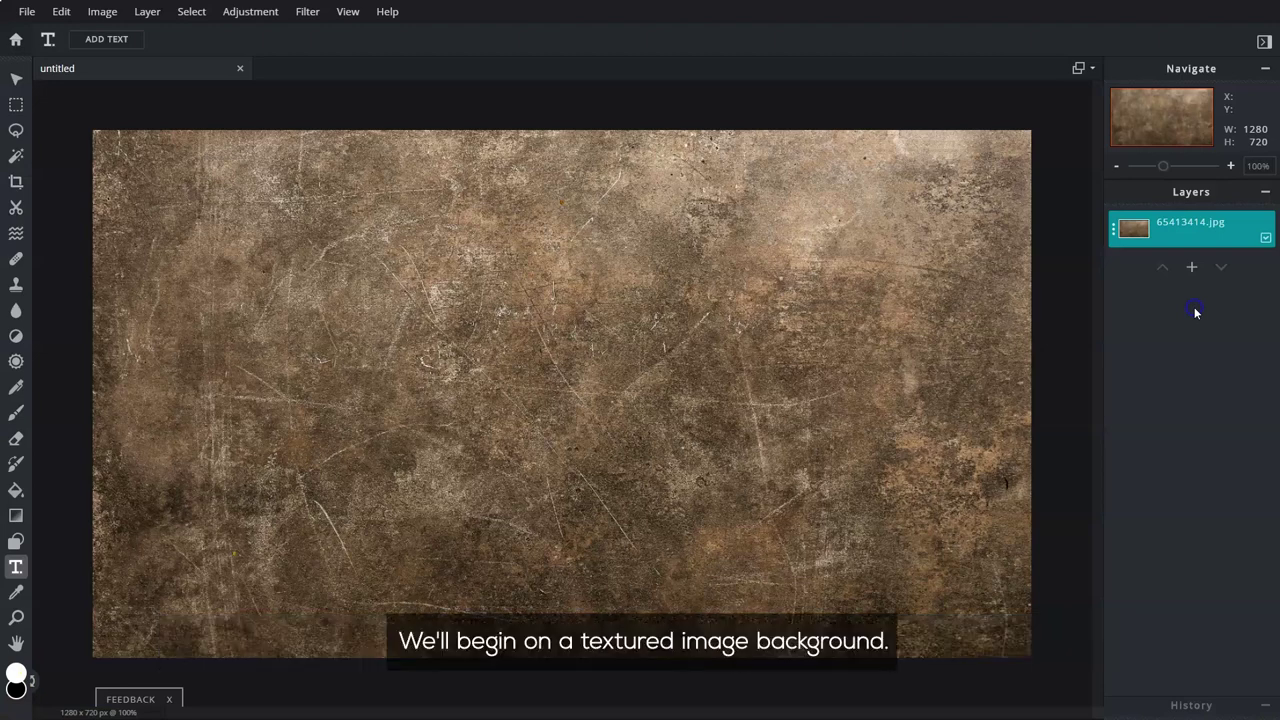
# Add a text layer above the textured background reading "THRONE".
pyautogui.click(1191, 267)
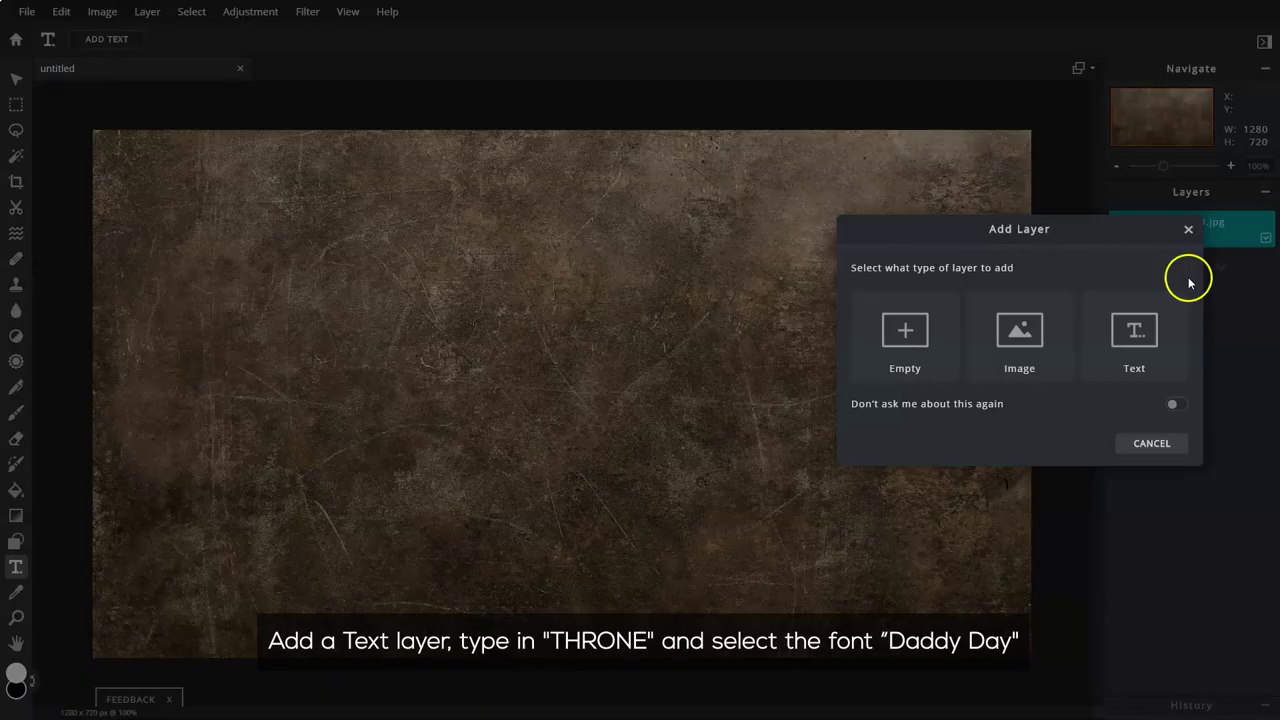
pyautogui.click(1175, 333)
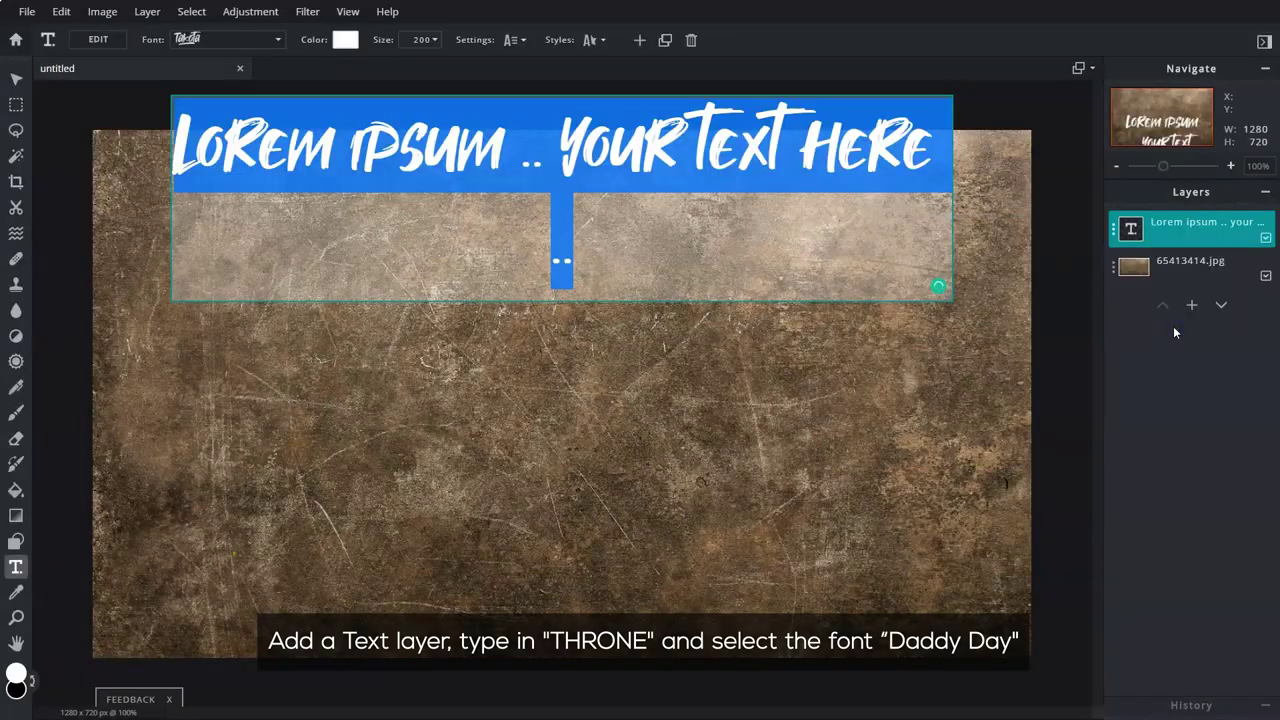
pyautogui.write('THRONE')
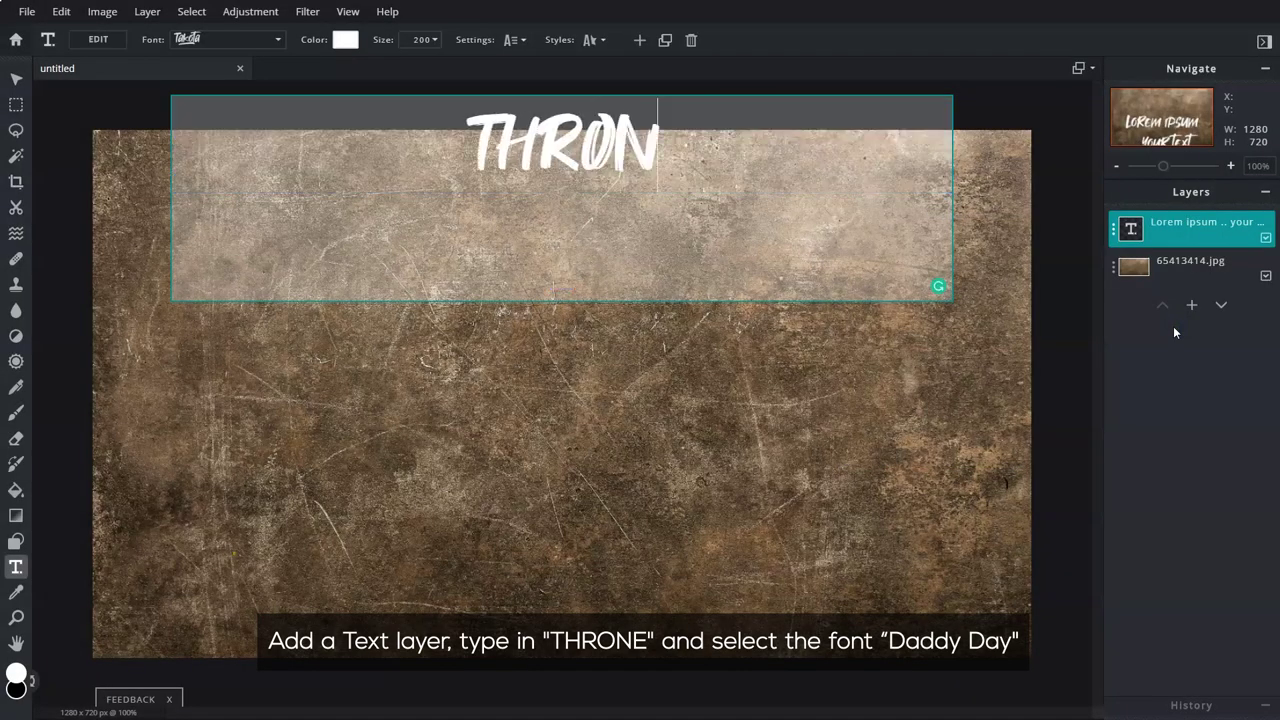
pyautogui.click(1055, 268)
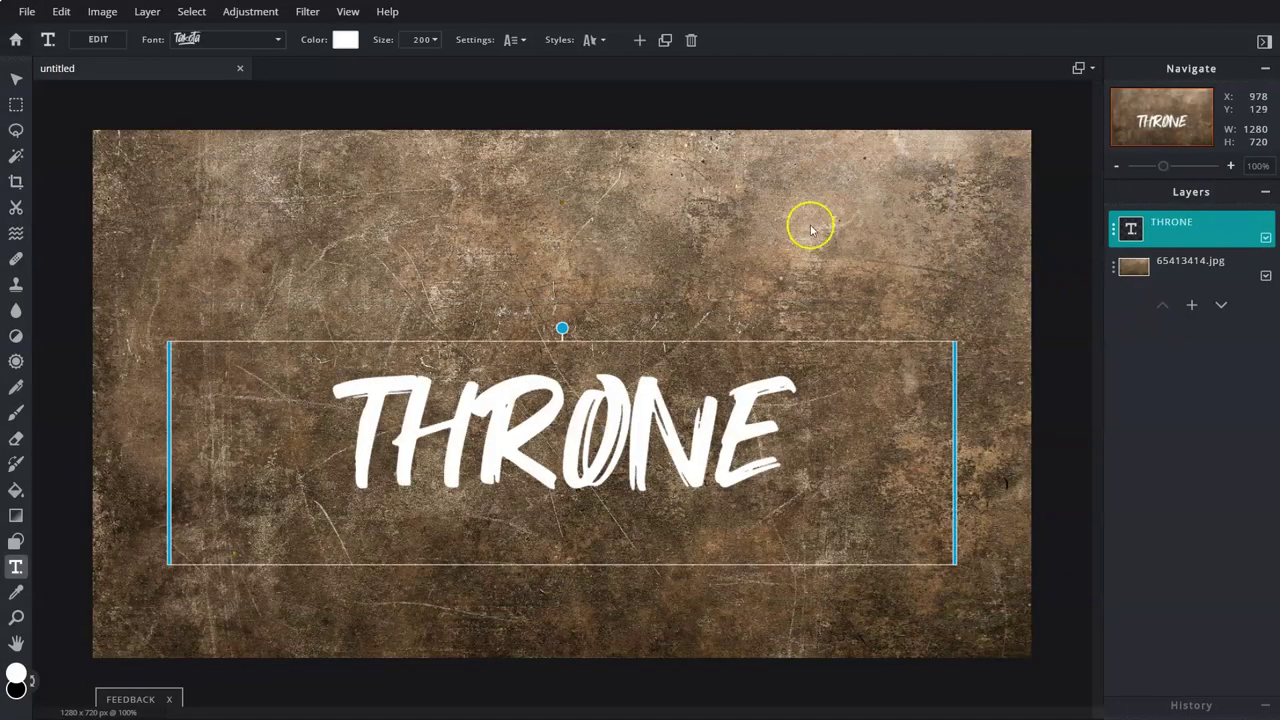
# Change the font of the THRONE text to Daddy Day.
pyautogui.click(282, 40)
pyautogui.scroll(-8, 257, 185)
pyautogui.scroll(-5, 258, 203)
pyautogui.click(259, 287)
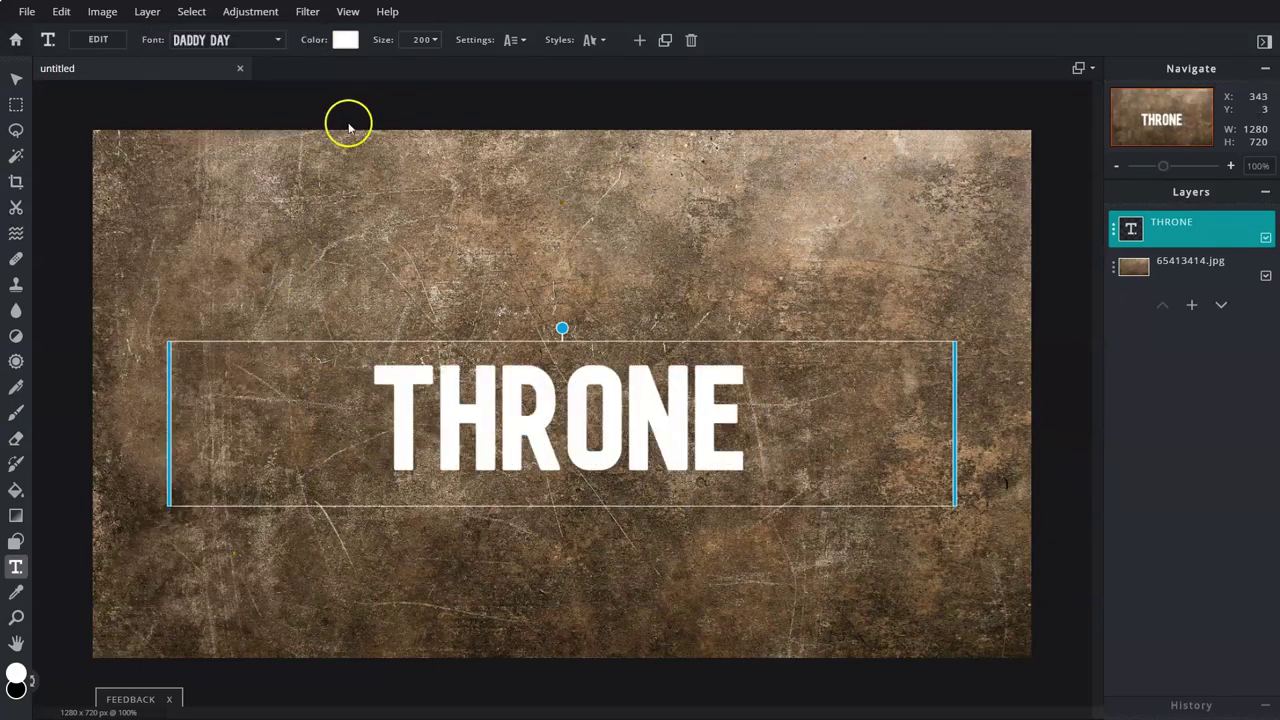
# Set the THRONE text color to hex #FFAE00.
pyautogui.click(345, 40)
pyautogui.click(1178, 420)
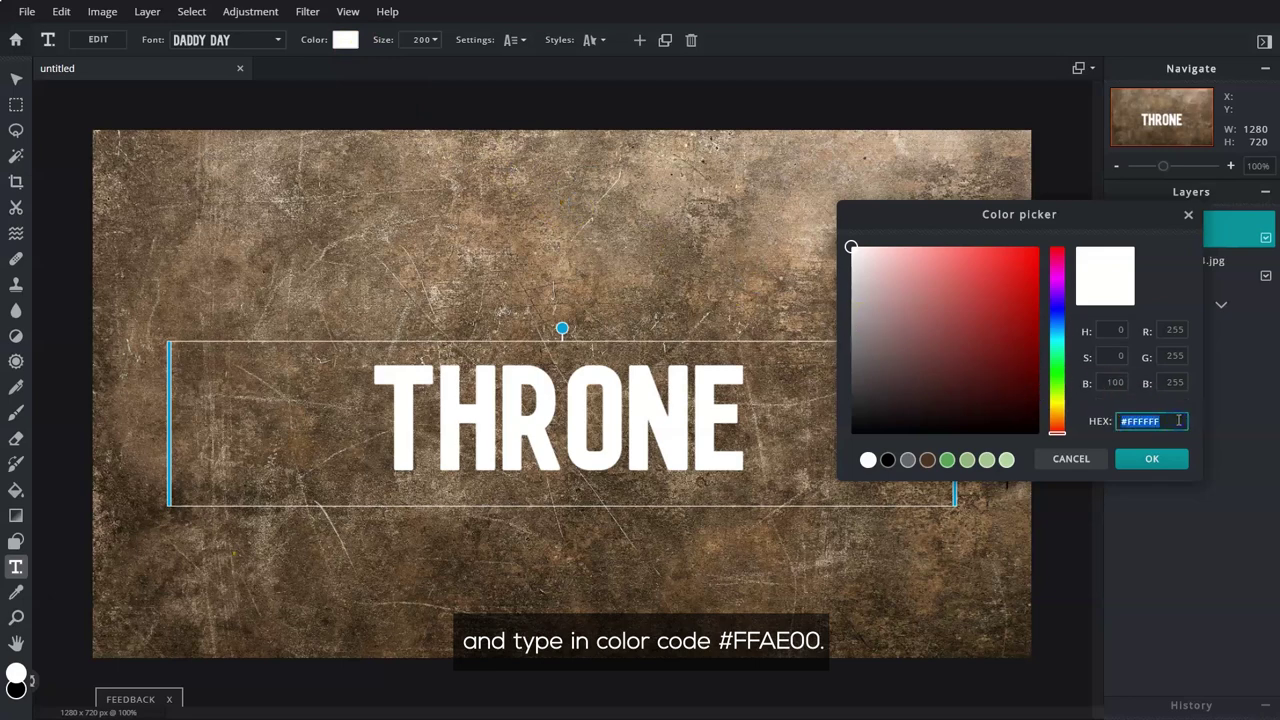
pyautogui.write('#FFAE00')
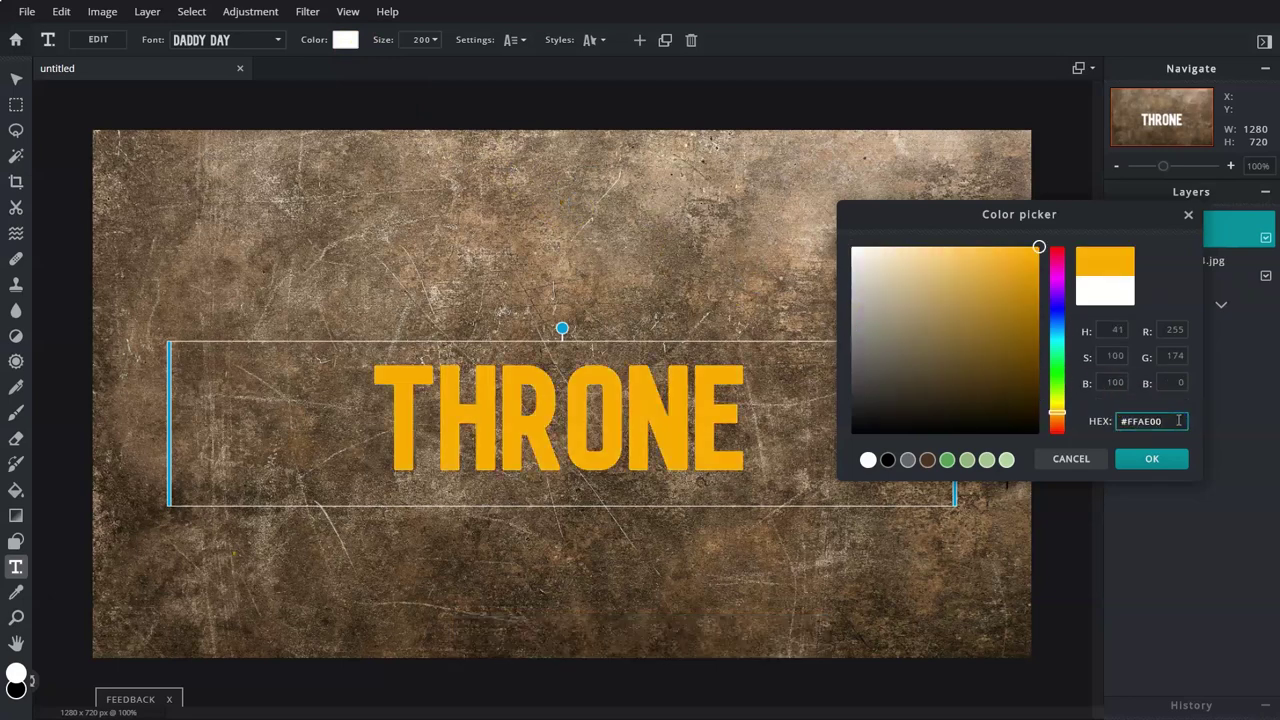
pyautogui.click(1172, 464)
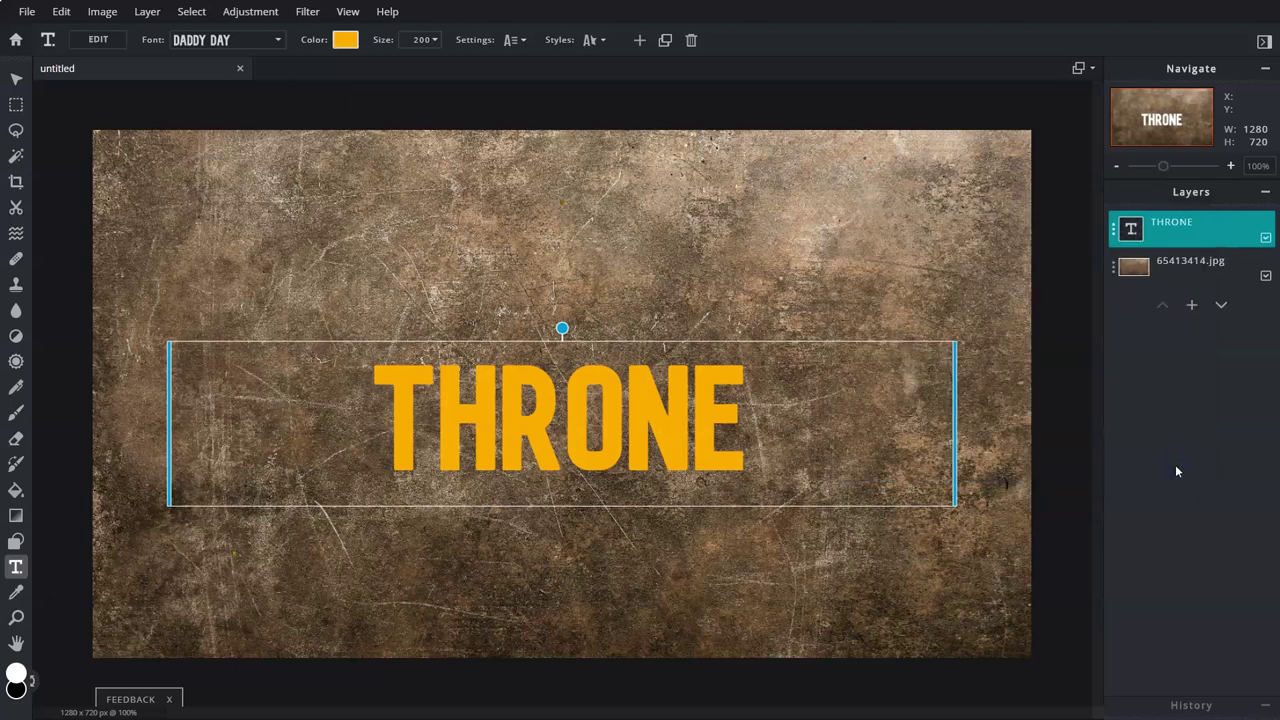
# Set the THRONE text size to 400 and move the text up to the vertical middle of the canvas.
pyautogui.click(435, 40)
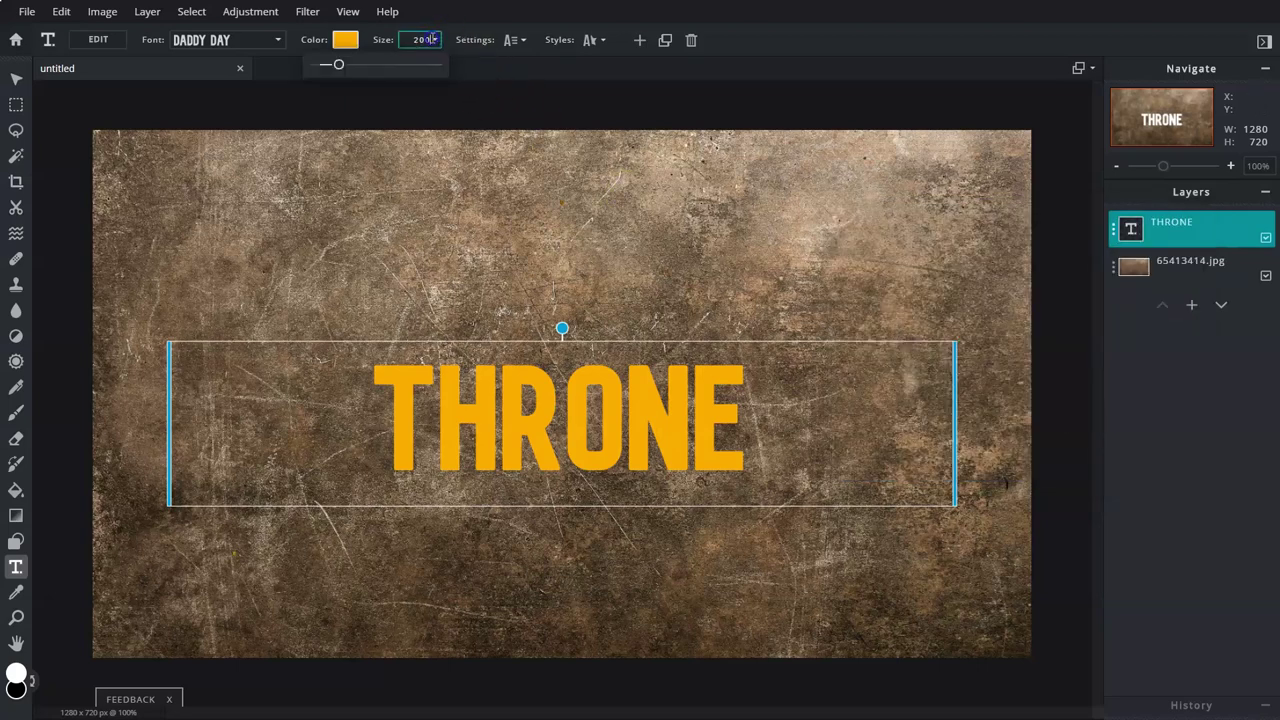
pyautogui.write('400')
pyautogui.click(525, 229)
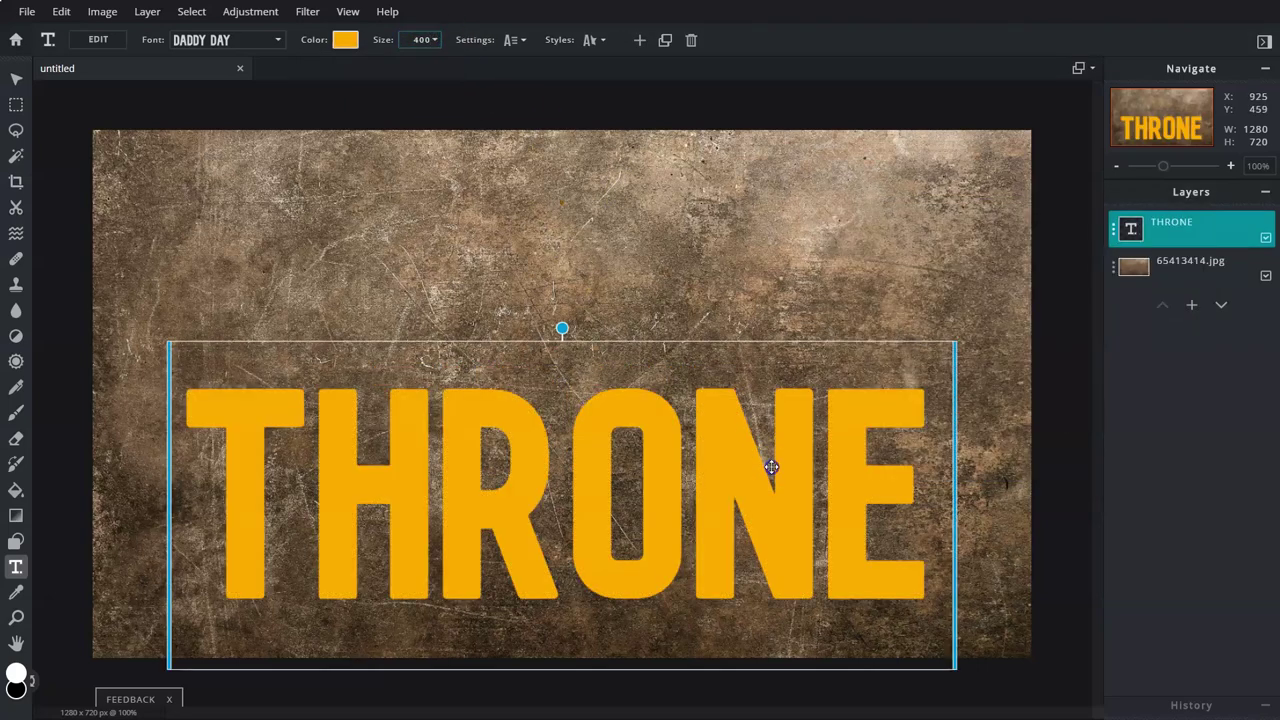
pyautogui.moveTo(777, 510); pyautogui.dragTo(759, 404)
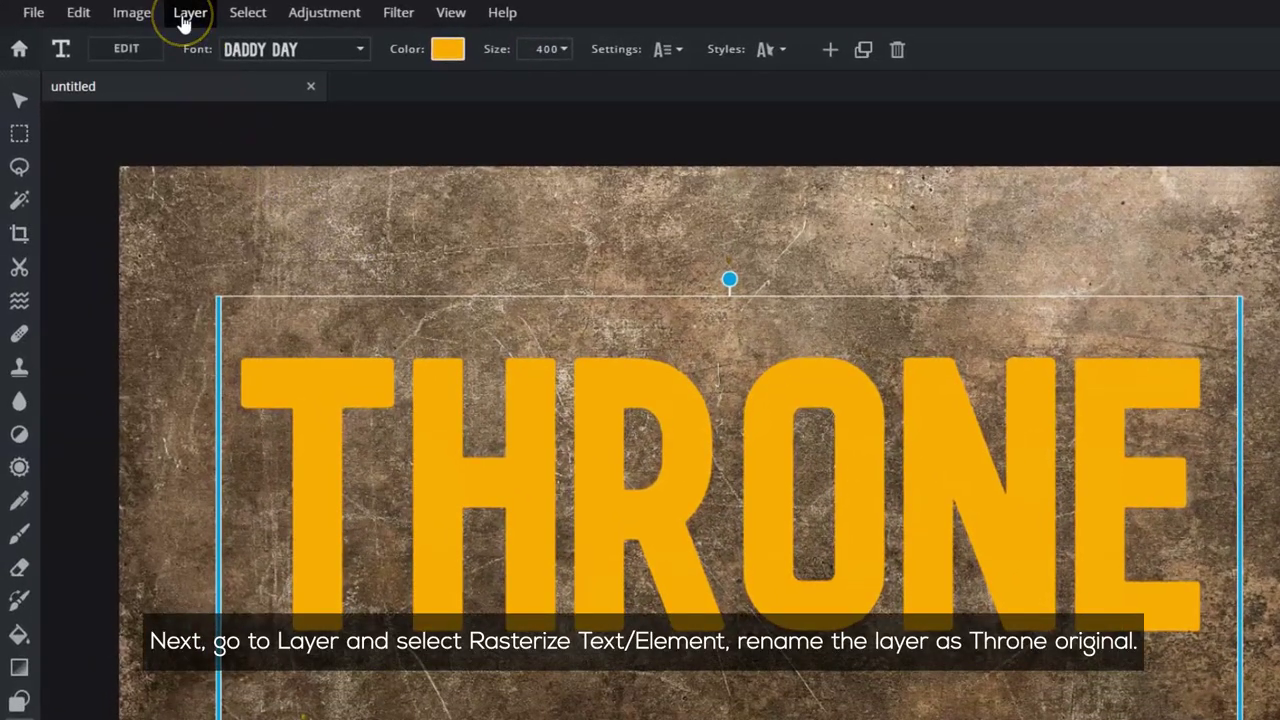
# Rasterize the THRONE text layer and rename it "THRONE original".
pyautogui.click(187, 13)
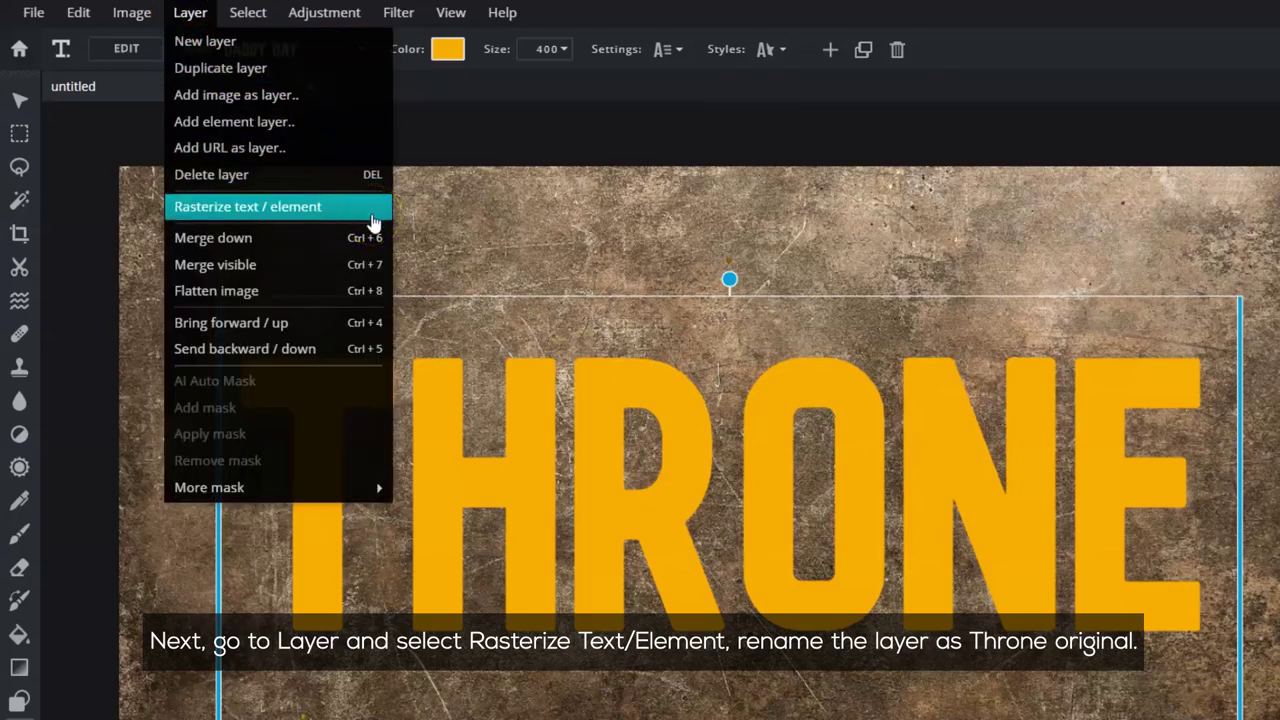
pyautogui.click(371, 210)
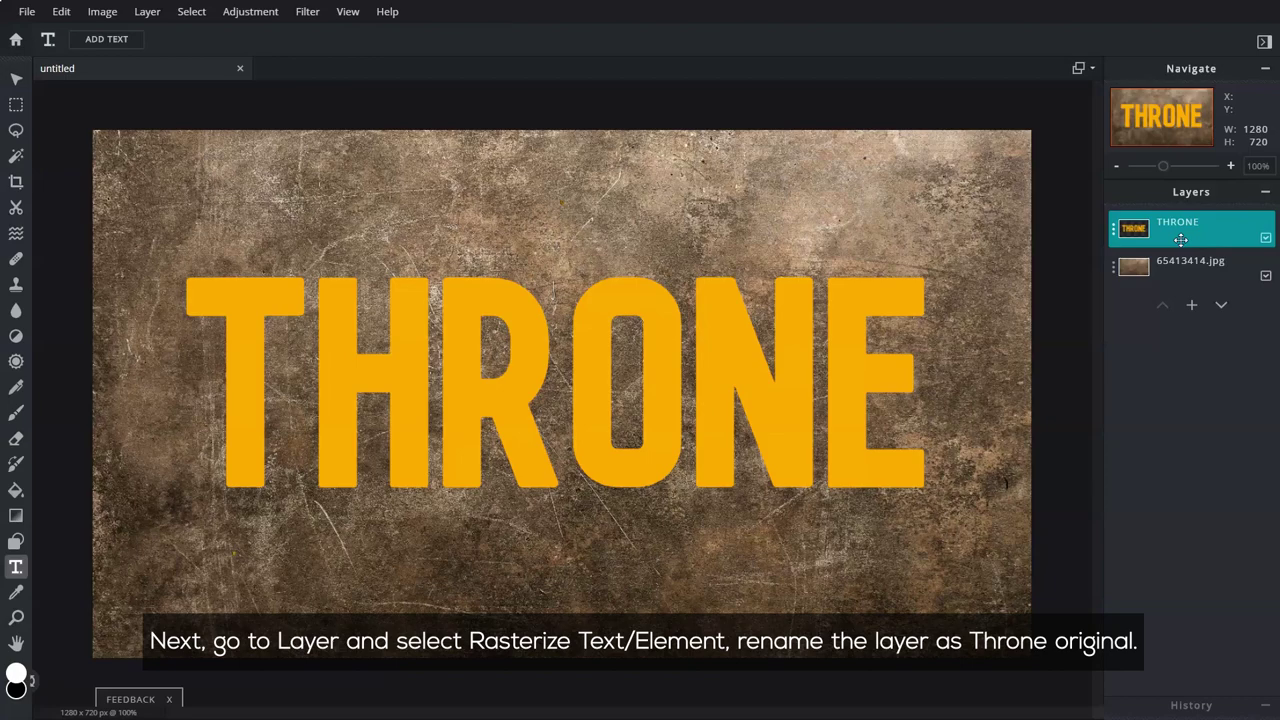
pyautogui.click(1113, 228)
pyautogui.click(1044, 239)
pyautogui.write('original')
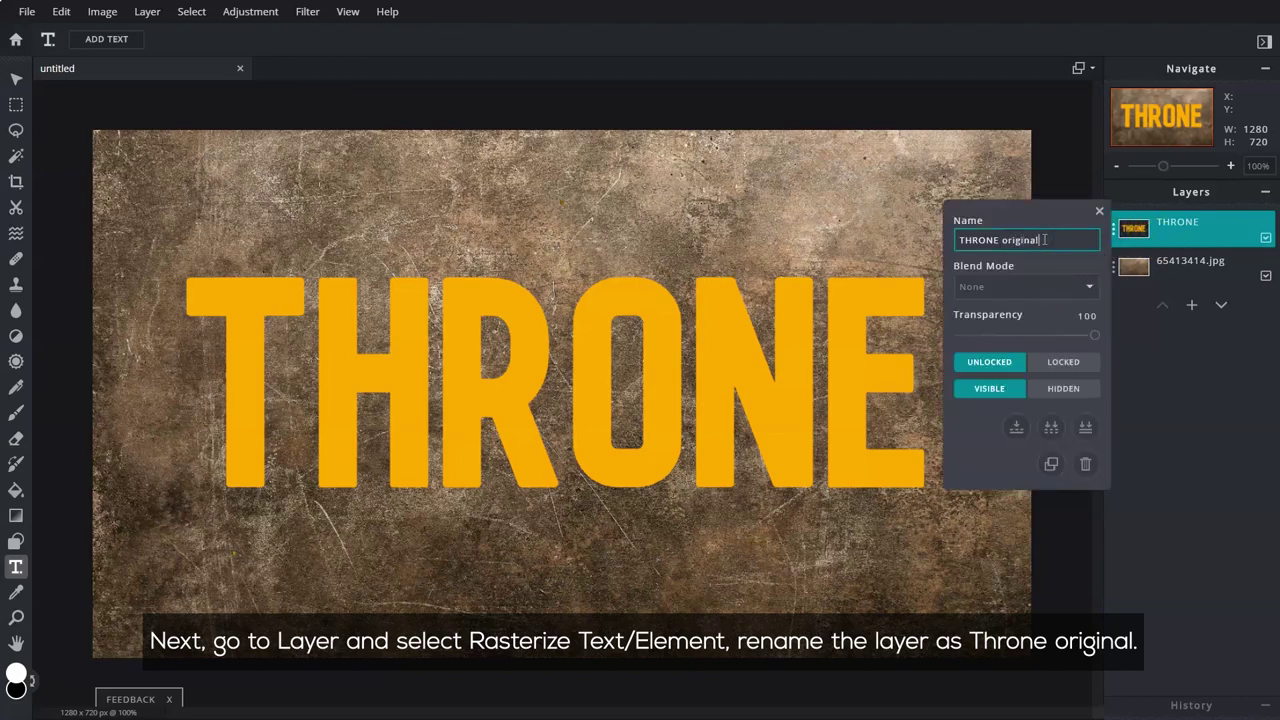
pyautogui.click(1105, 217)
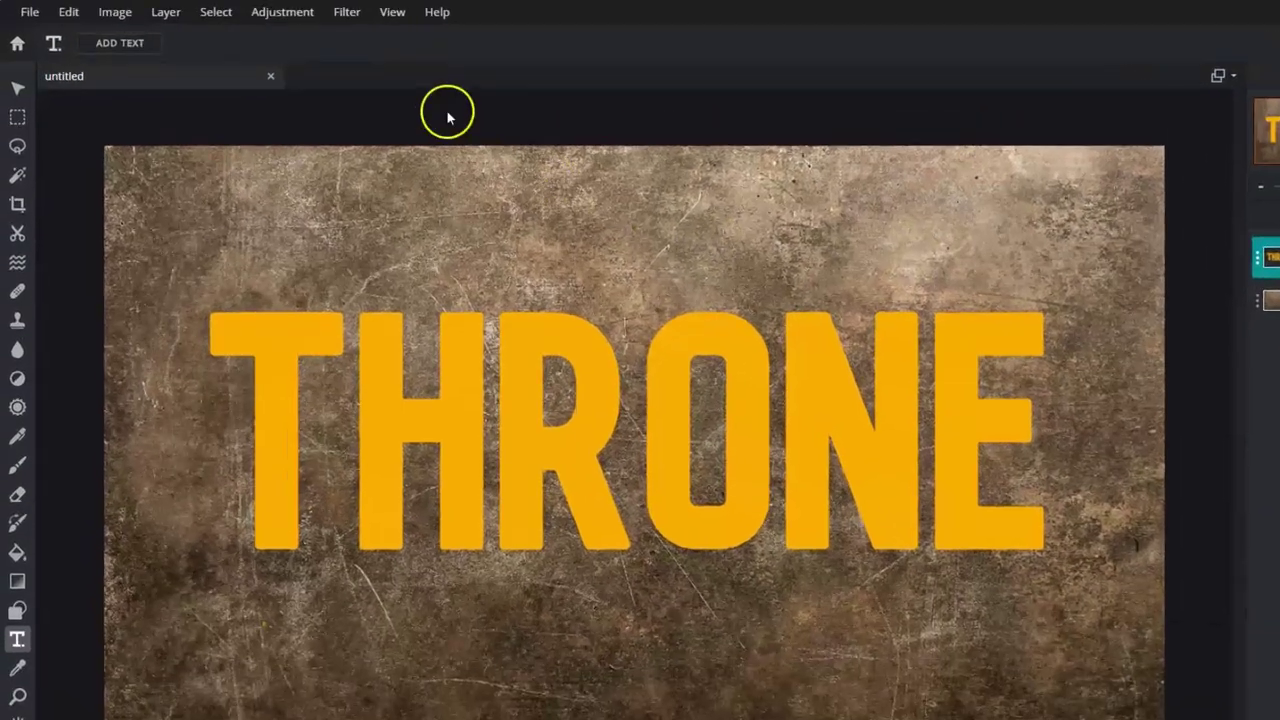
# Apply a Bevel filter with a size of 40 px to the THRONE original layer.
pyautogui.click(307, 11)
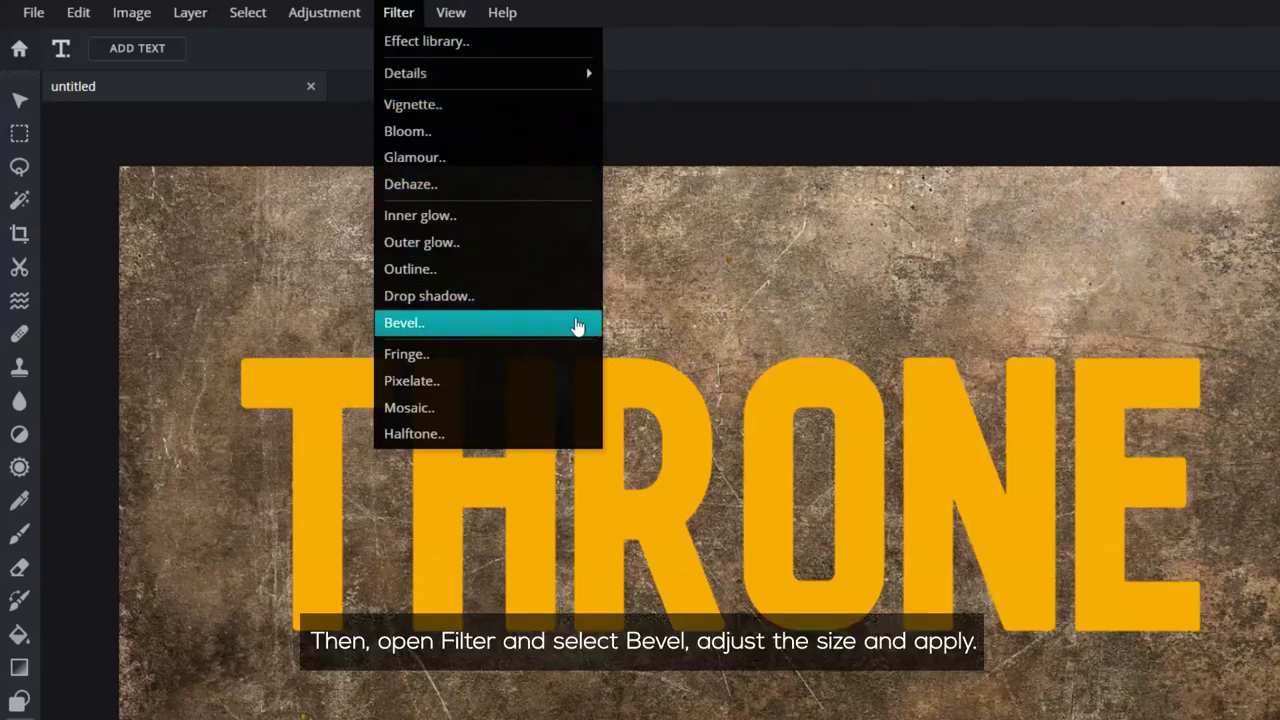
pyautogui.click(576, 323)
pyautogui.click(896, 305)
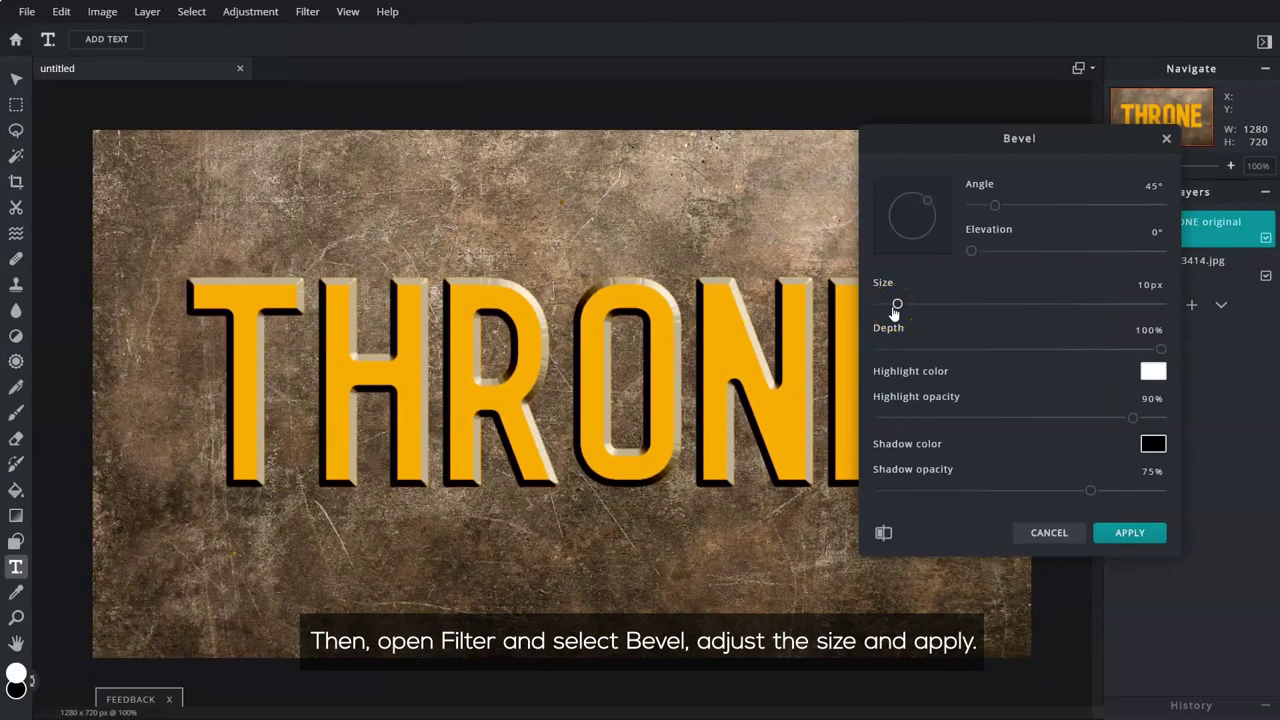
pyautogui.moveTo(895, 308); pyautogui.dragTo(949, 308)
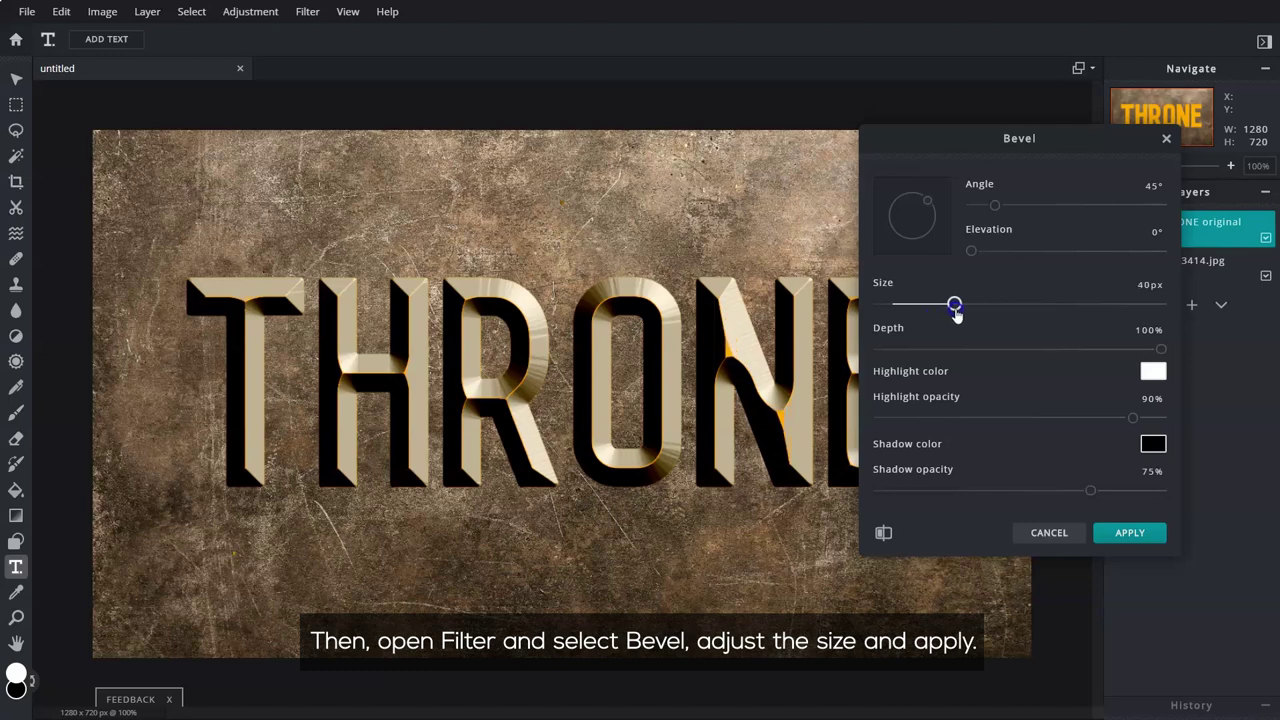
pyautogui.click(1131, 533)
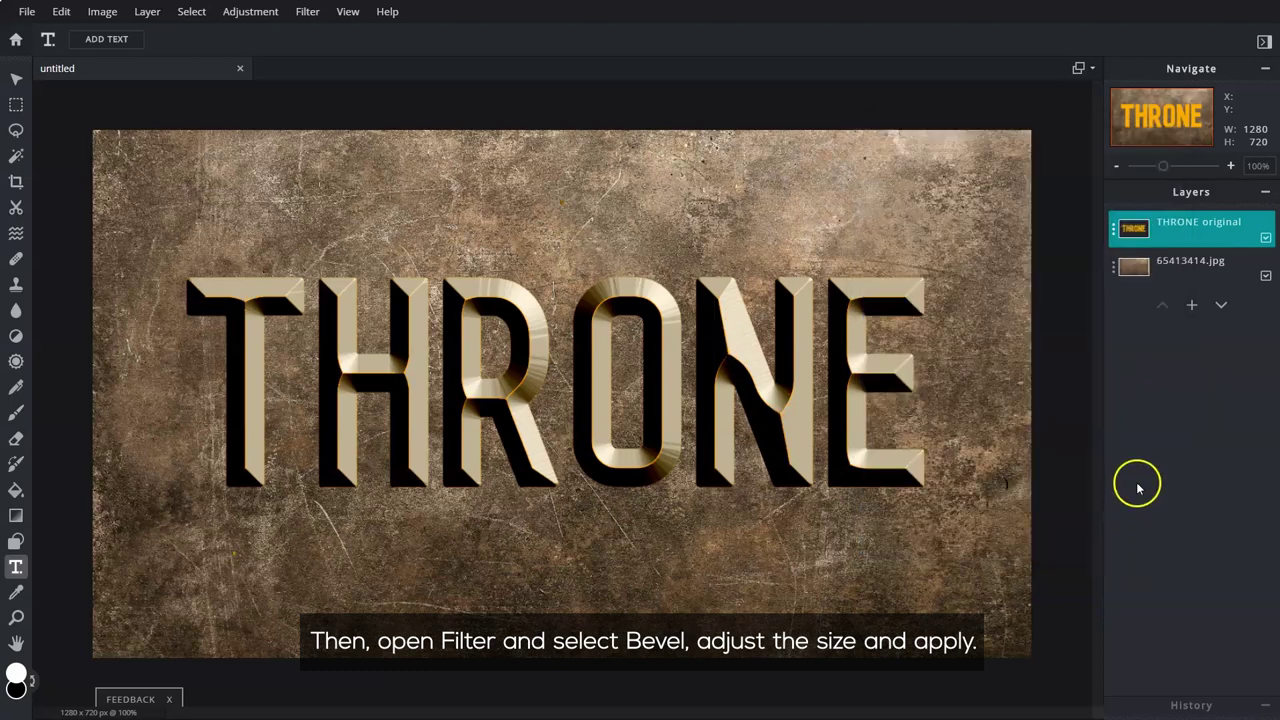
# Duplicate the THRONE original layer as "THRONE shadow 1" and hide the original.
pyautogui.click(1115, 234)
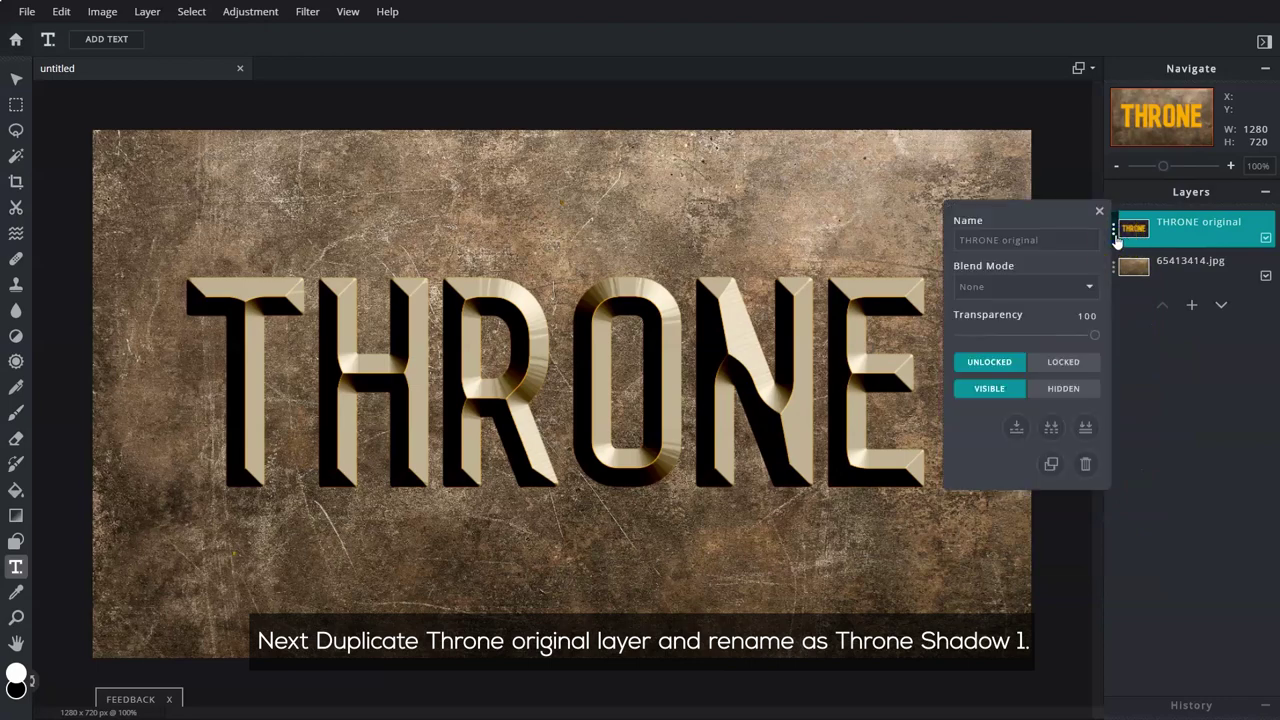
pyautogui.click(1051, 463)
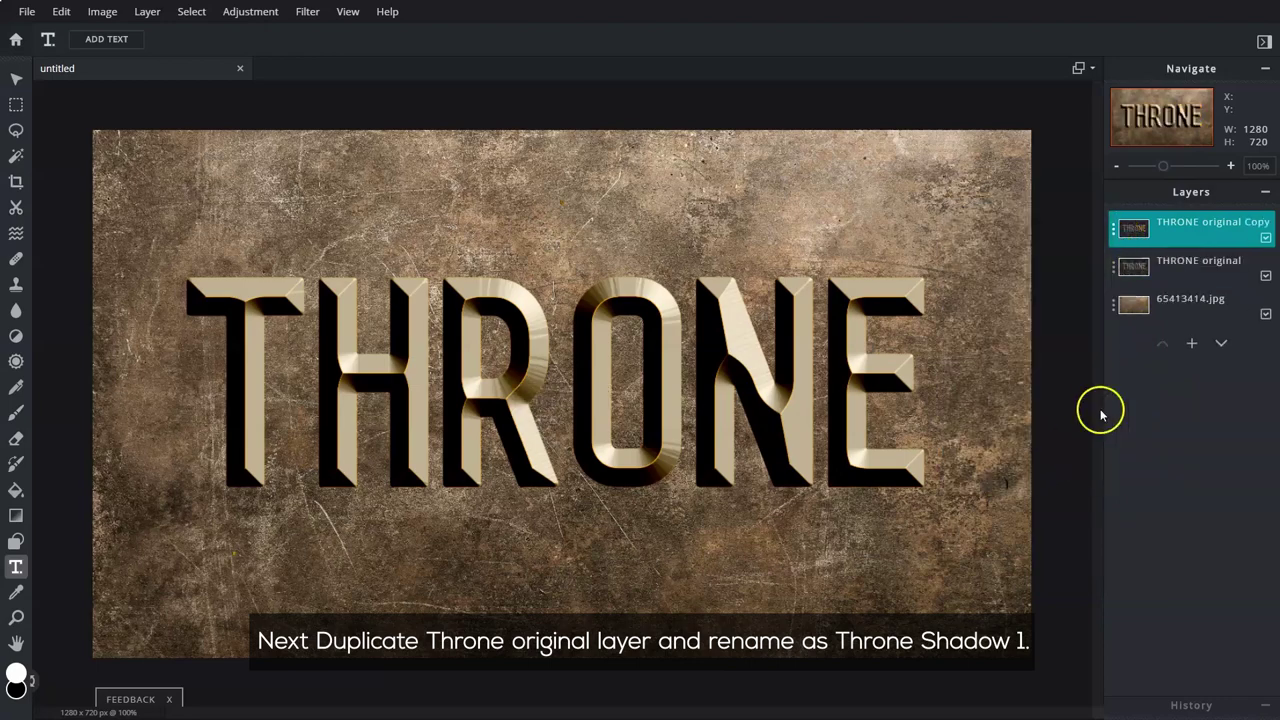
pyautogui.click(1115, 257)
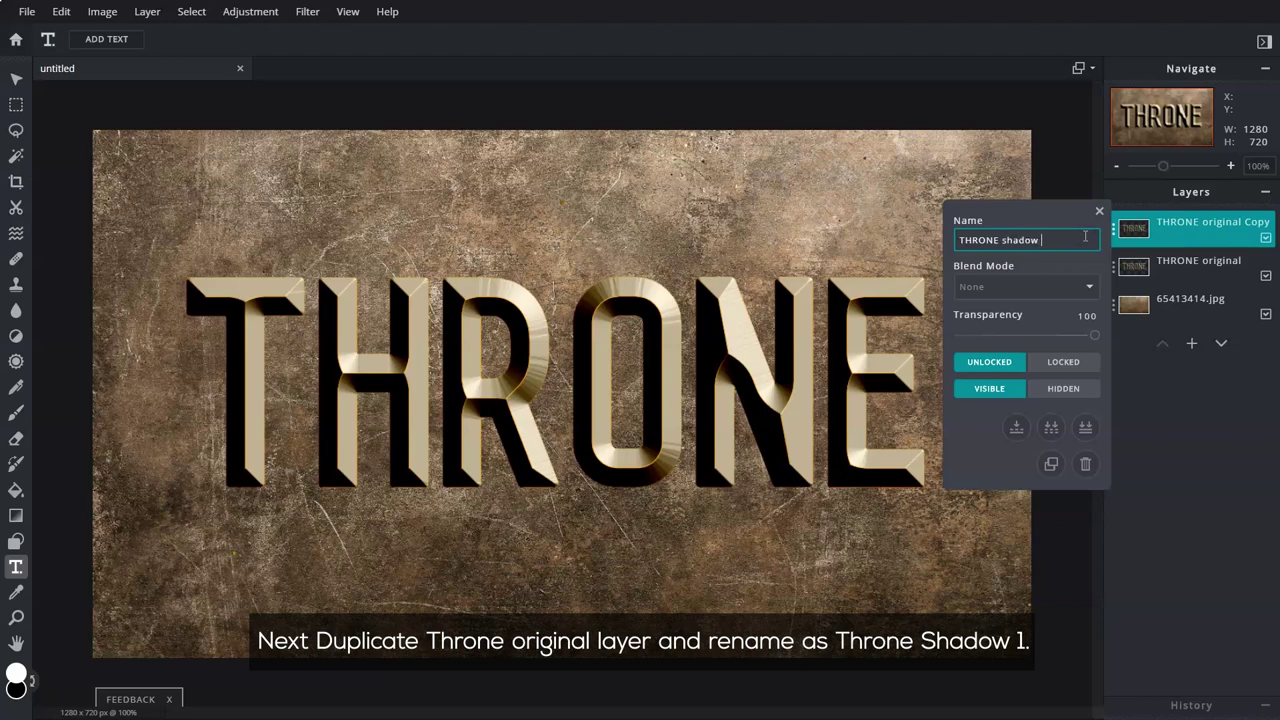
pyautogui.click(1099, 212)
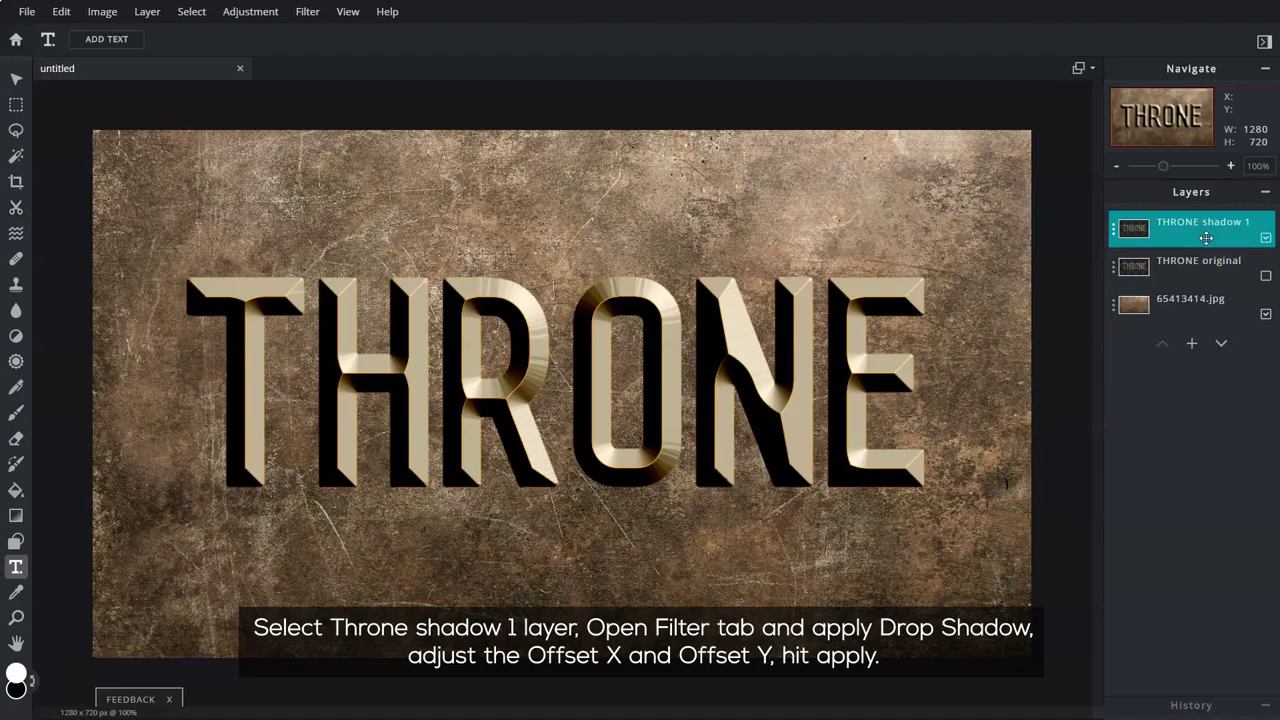
# Apply a Drop shadow to the THRONE shadow 1 layer with offset x -15 px and offset y 5 px.
pyautogui.click(307, 11)
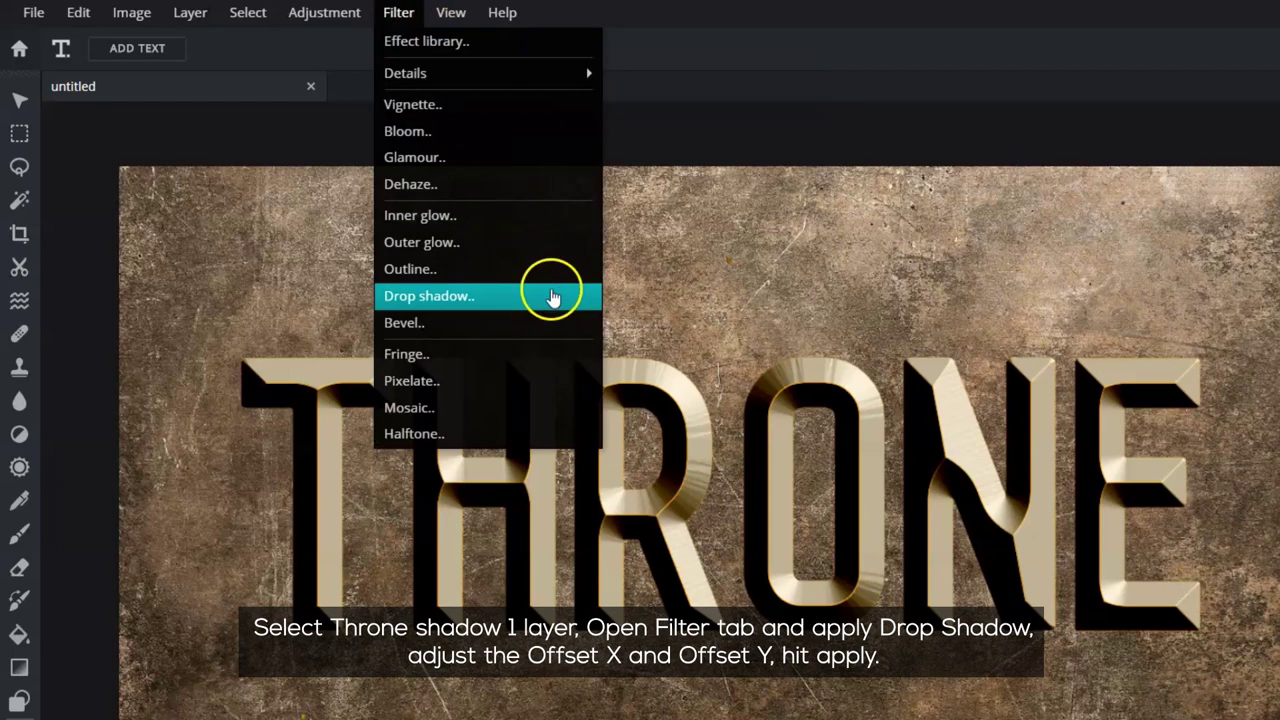
pyautogui.click(553, 297)
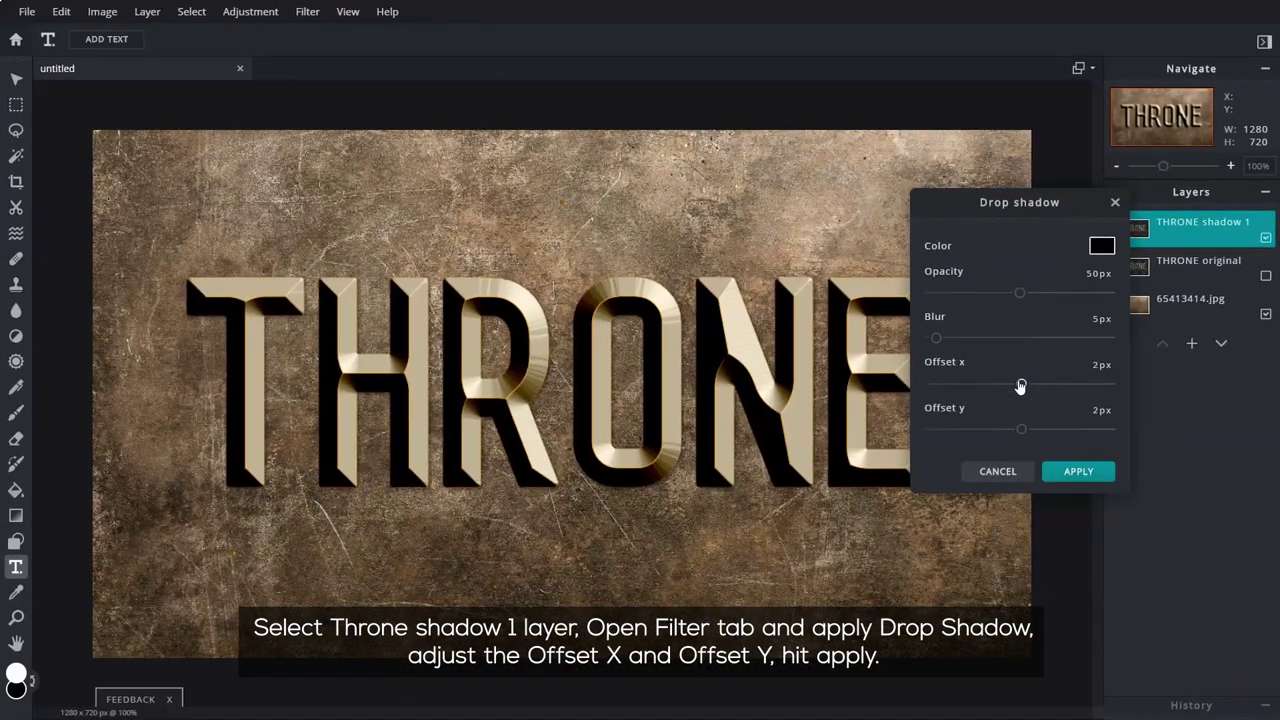
pyautogui.moveTo(1020, 386); pyautogui.dragTo(1007, 385)
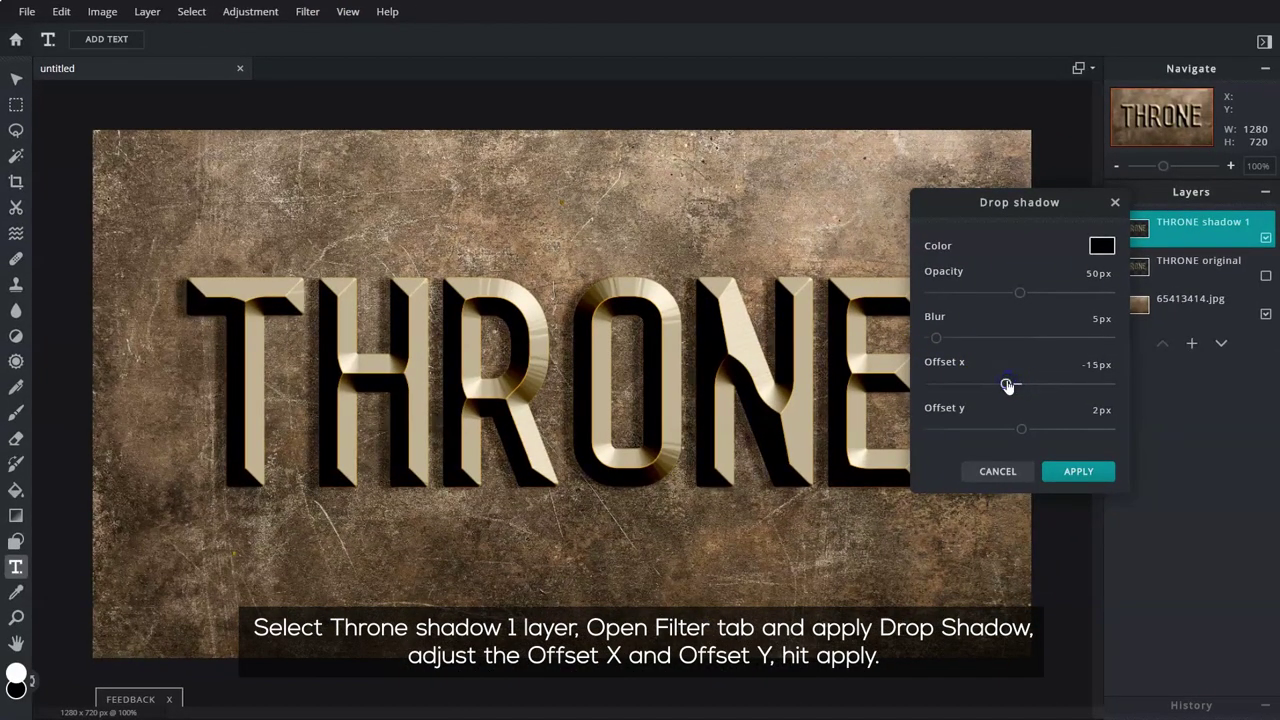
pyautogui.moveTo(1020, 428); pyautogui.dragTo(1025, 430)
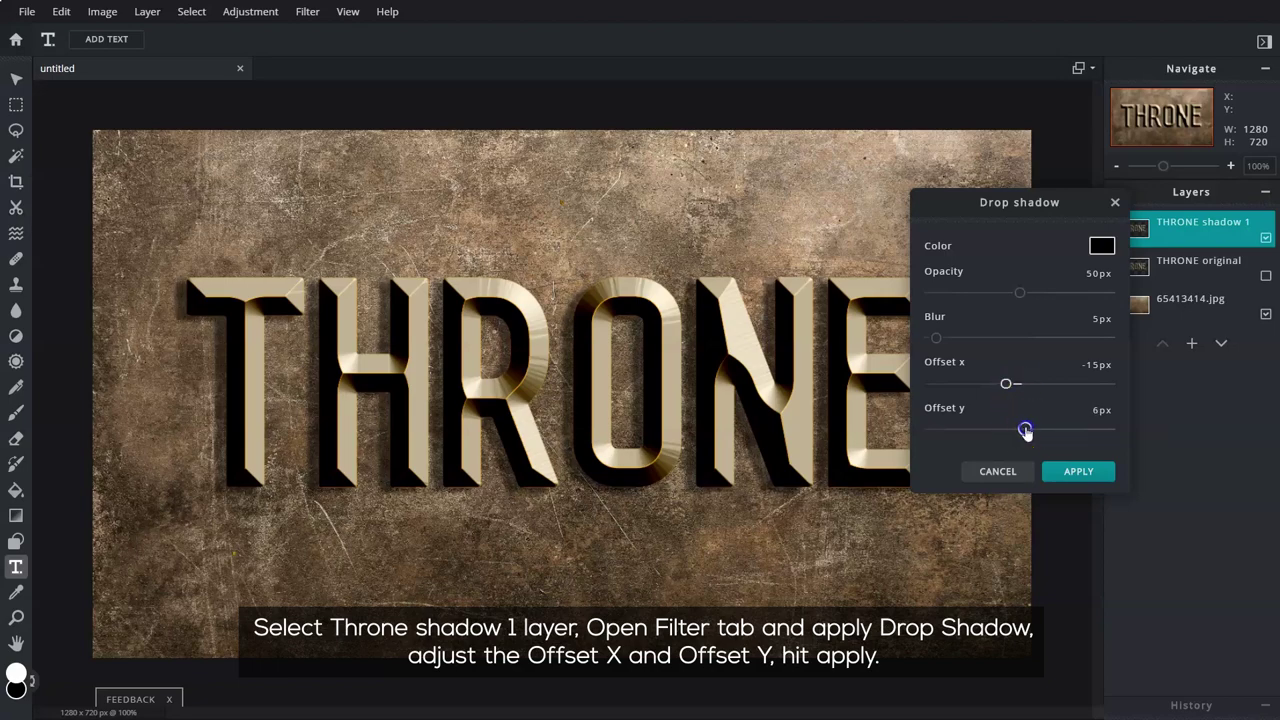
pyautogui.click(1100, 479)
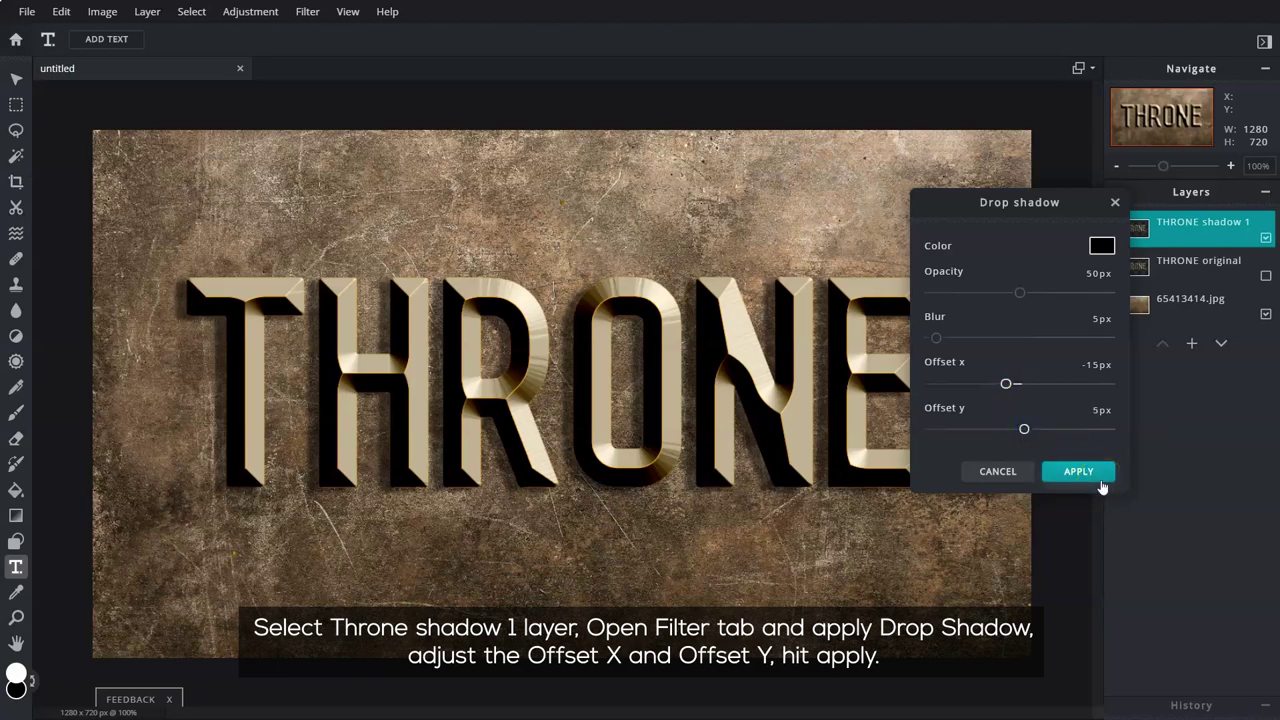
pyautogui.click(1101, 484)
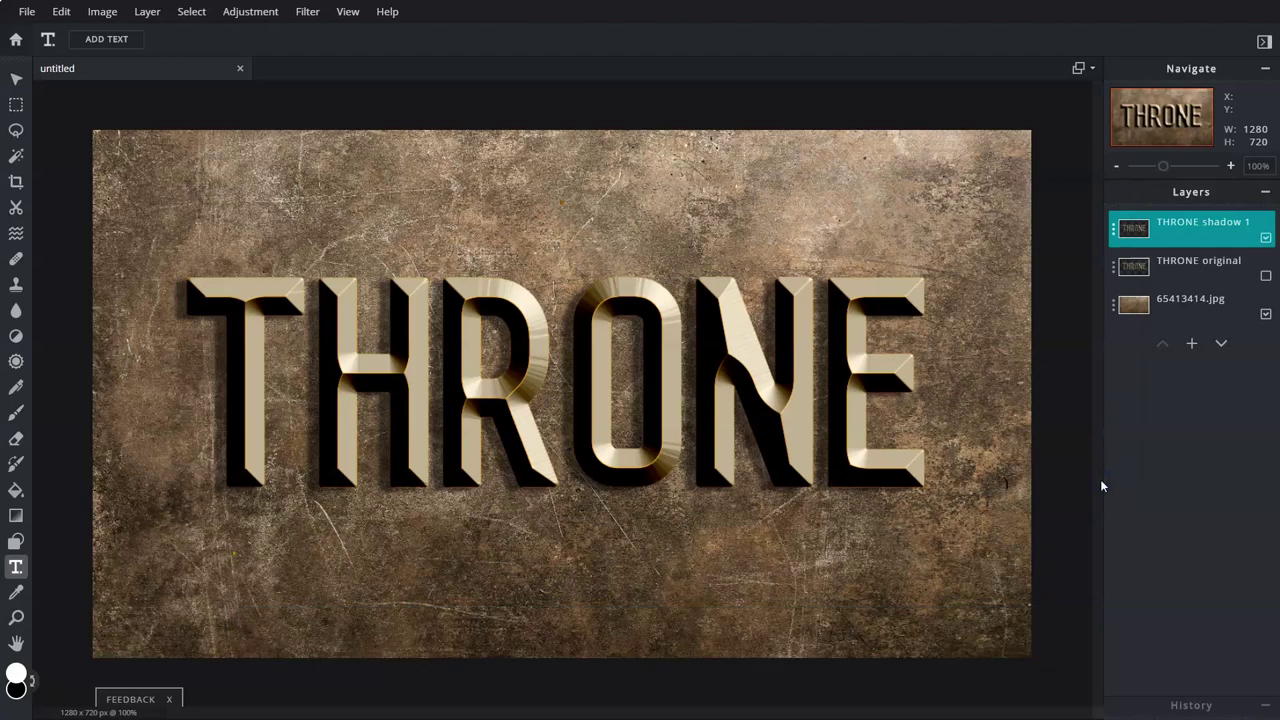
# Duplicate the THRONE shadow 1 layer as "THRONE shadow 2" and set the copy's transparency to 50.
pyautogui.click(1115, 232)
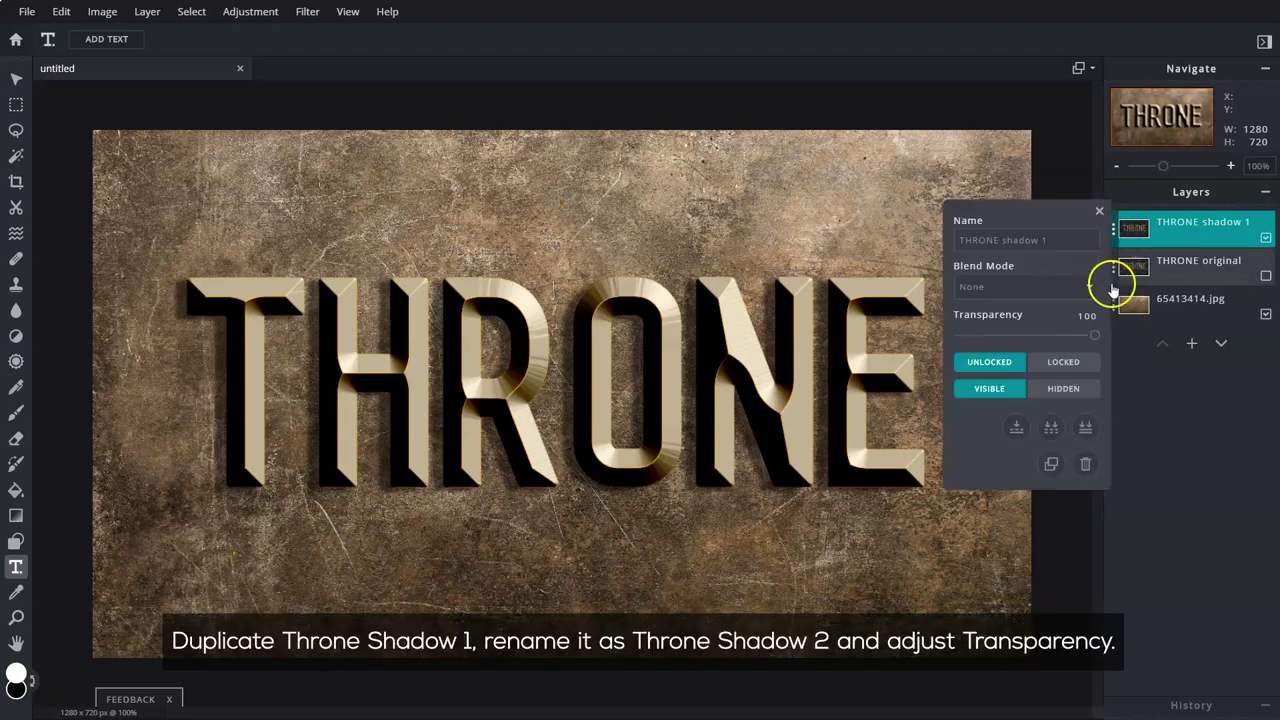
pyautogui.click(1051, 464)
pyautogui.click(1113, 230)
pyautogui.click(1084, 240)
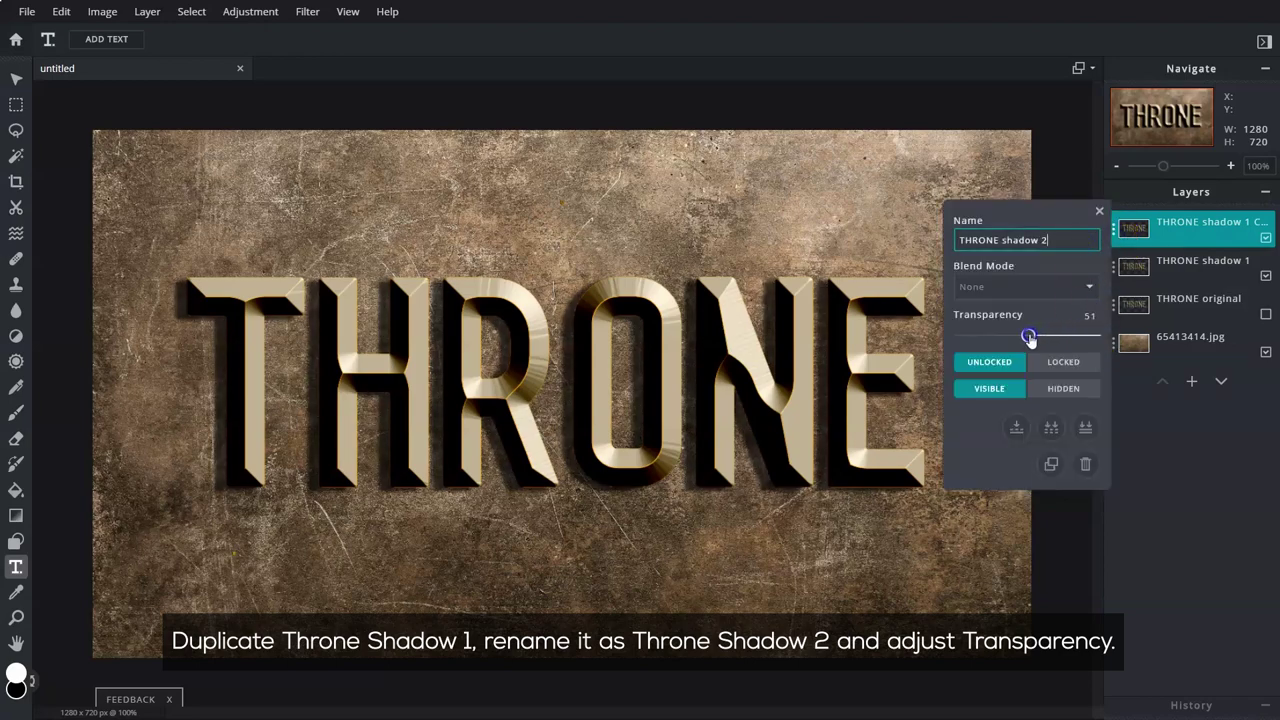
pyautogui.click(1100, 211)
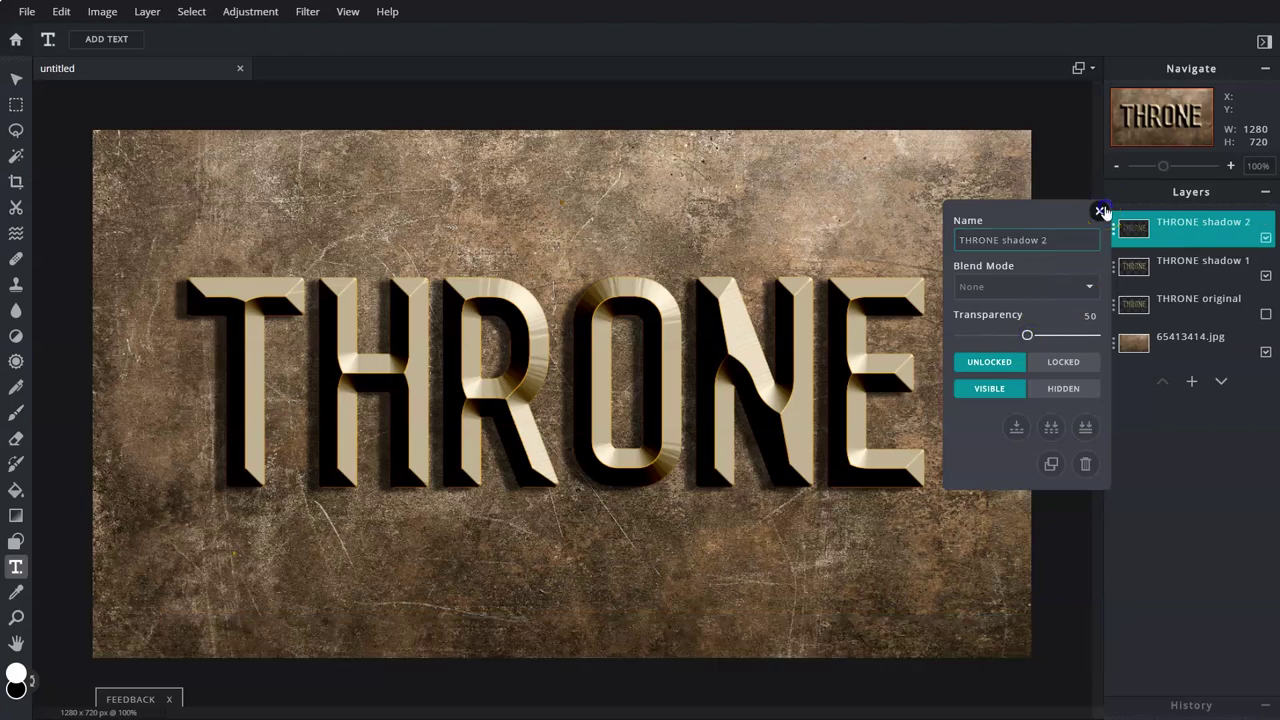
# Duplicate the THRONE original layer, placing the copy above THRONE shadow 2 and renaming it "THRONE light".
pyautogui.click(1126, 309)
pyautogui.click(1126, 309)
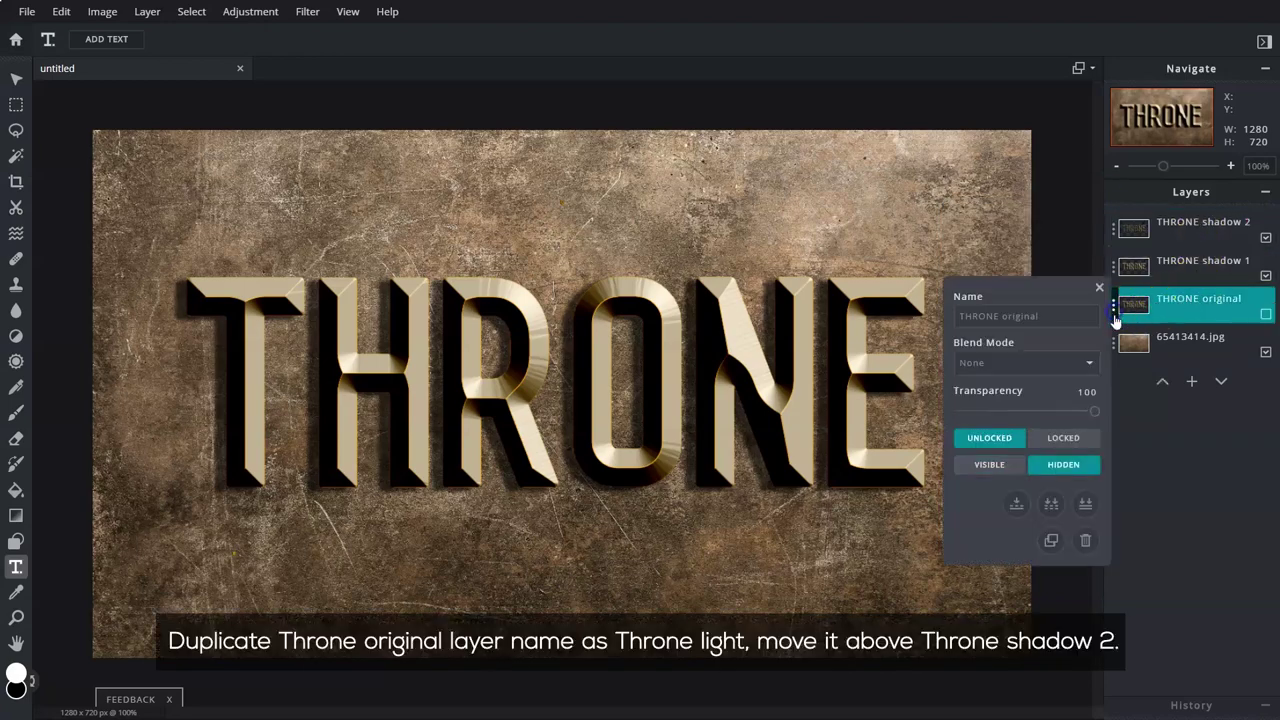
pyautogui.click(1057, 532)
pyautogui.moveTo(1190, 305); pyautogui.dragTo(1205, 222)
pyautogui.click(1113, 232)
pyautogui.click(1074, 240)
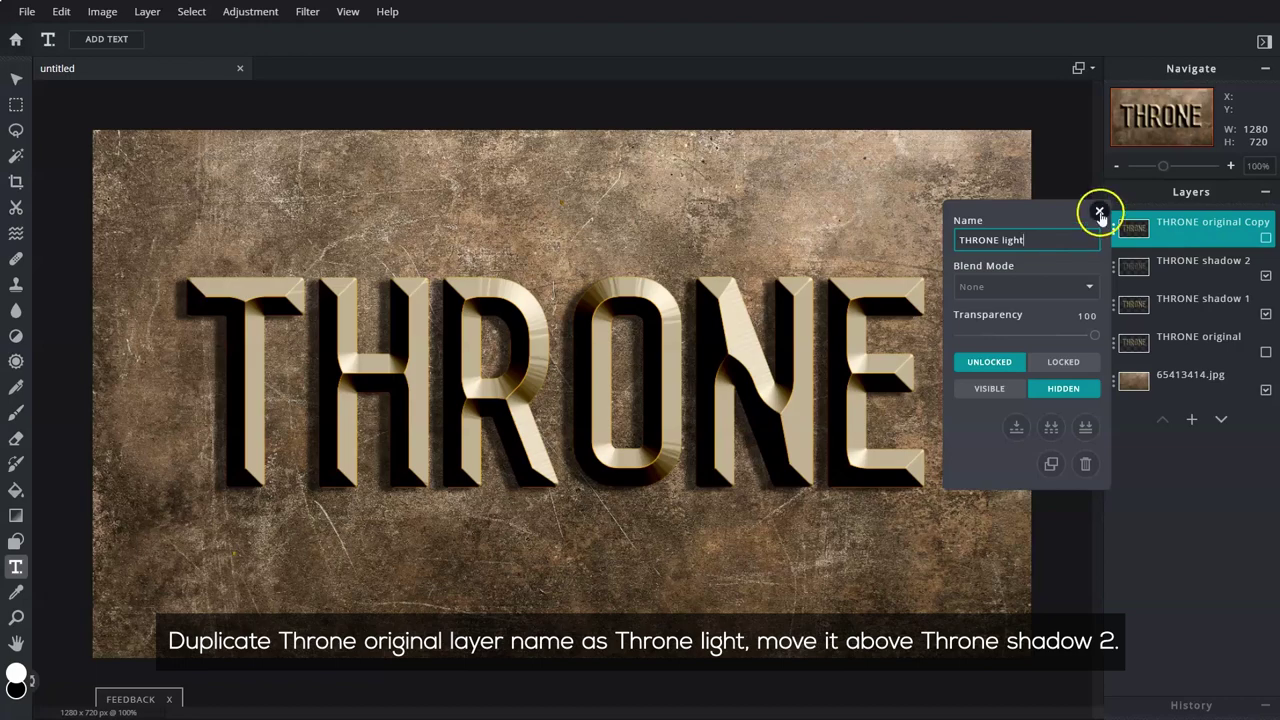
pyautogui.click(1099, 211)
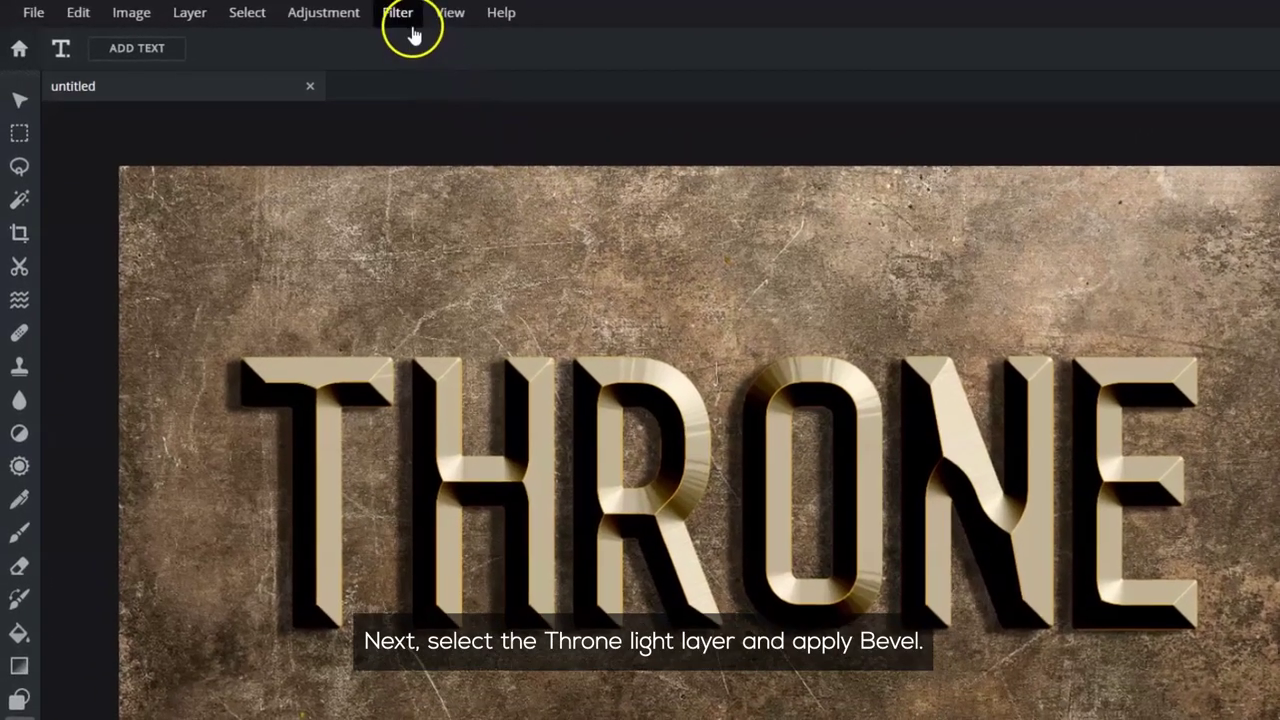
# Apply a Bevel to the THRONE light layer with size 45 px, shadow color #FFAE00 and shadow opacity of about 51%.
pyautogui.click(402, 14)
pyautogui.click(527, 328)
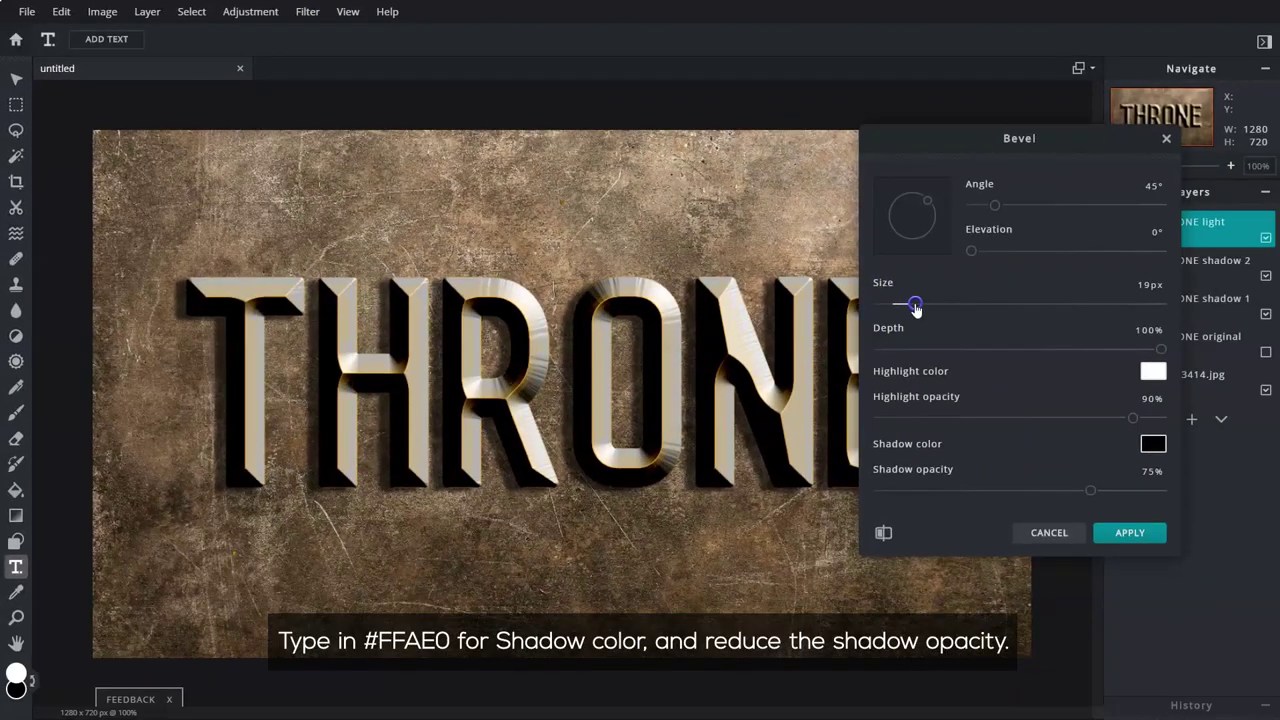
pyautogui.moveTo(916, 309); pyautogui.dragTo(932, 309)
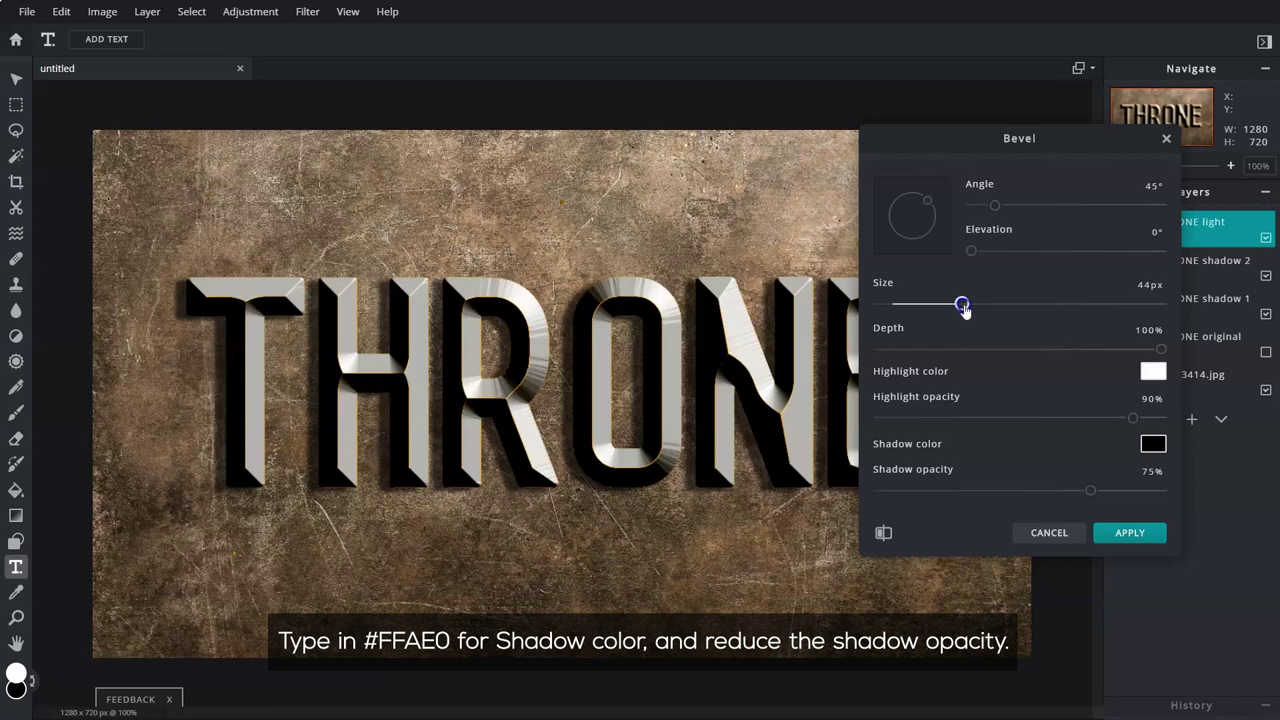
pyautogui.click(1153, 443)
pyautogui.click(1150, 421)
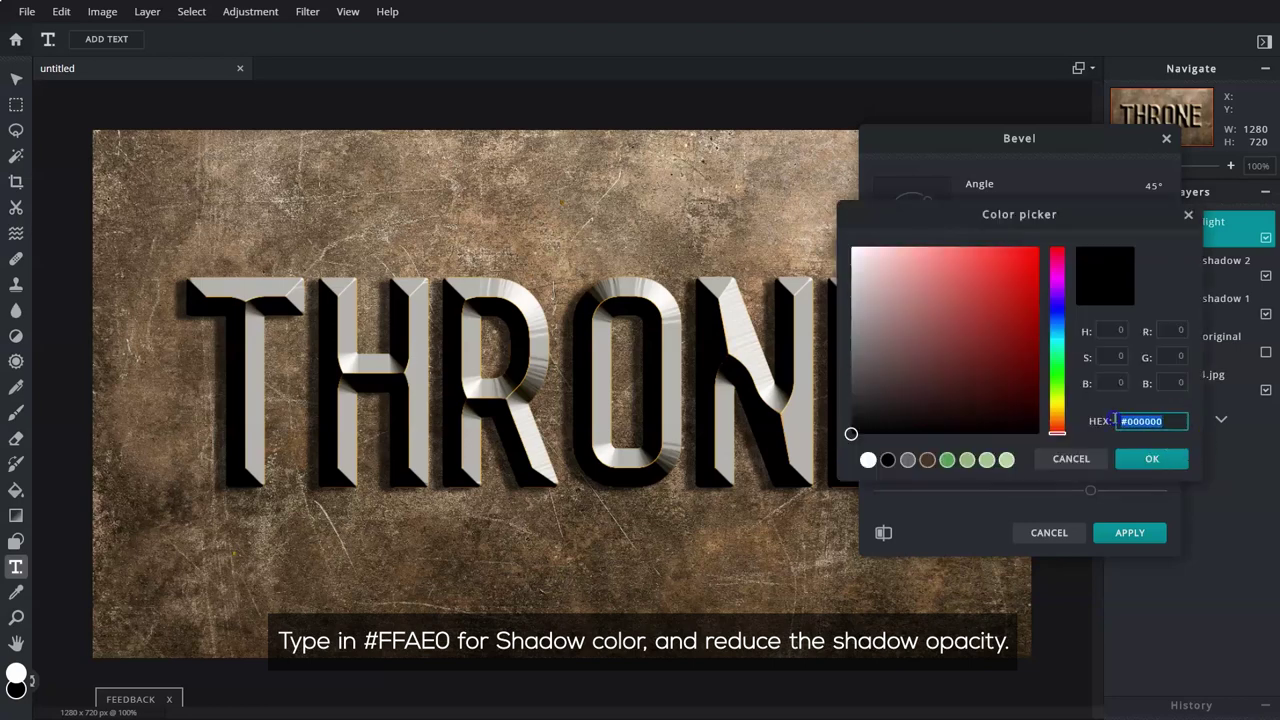
pyautogui.write('FFAE00')
pyautogui.click(1158, 462)
pyautogui.moveTo(1088, 491); pyautogui.dragTo(1036, 494)
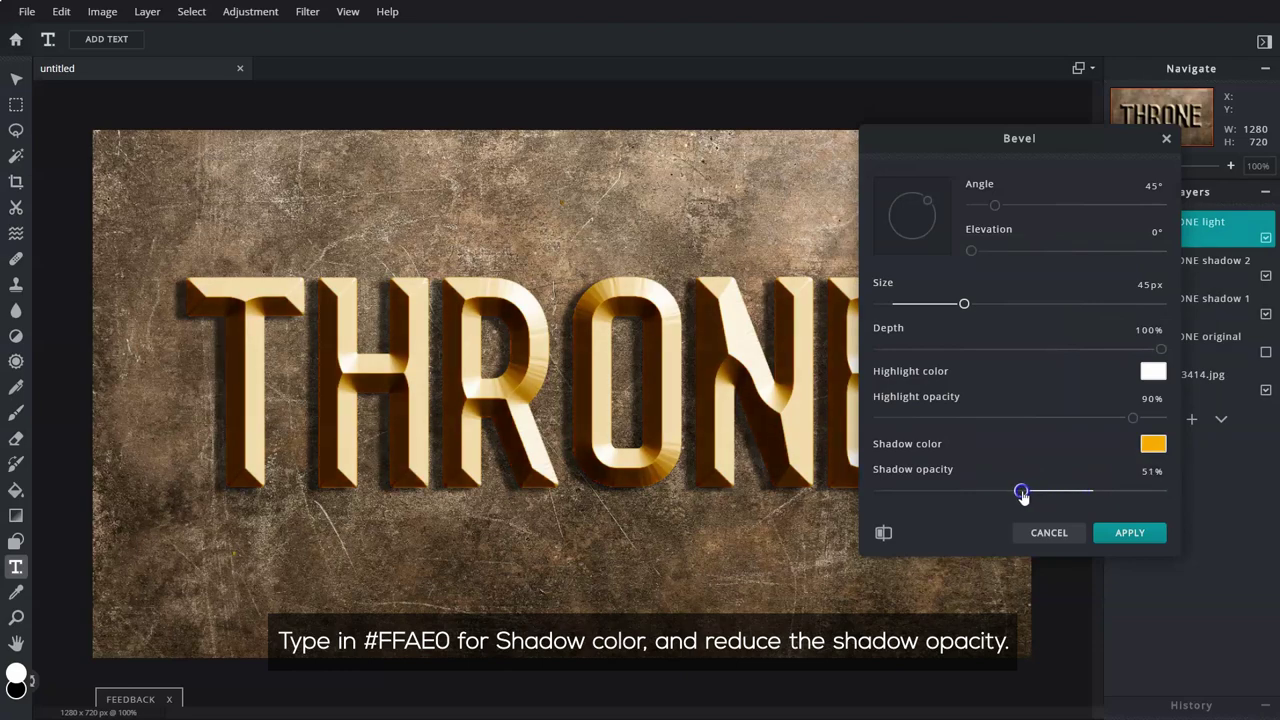
pyautogui.click(1146, 536)
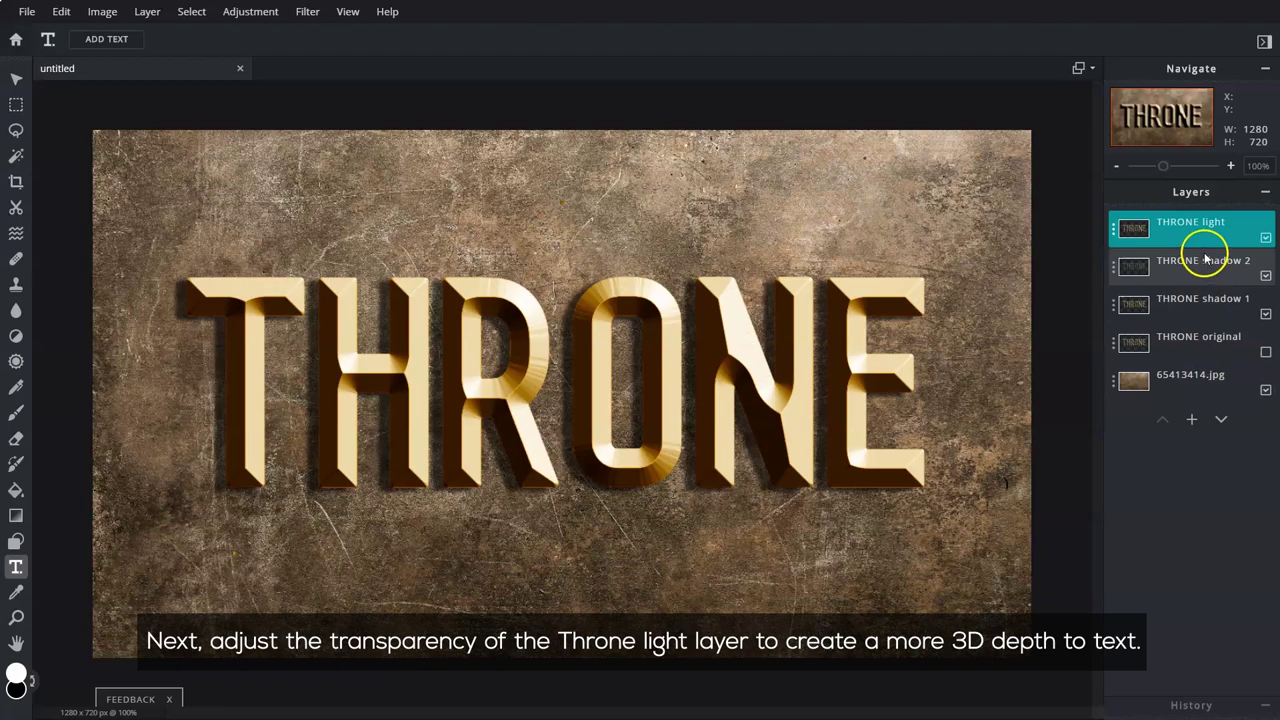
# Set the THRONE light layer's transparency to 50.
pyautogui.click(1112, 229)
pyautogui.moveTo(1091, 341); pyautogui.dragTo(1058, 341)
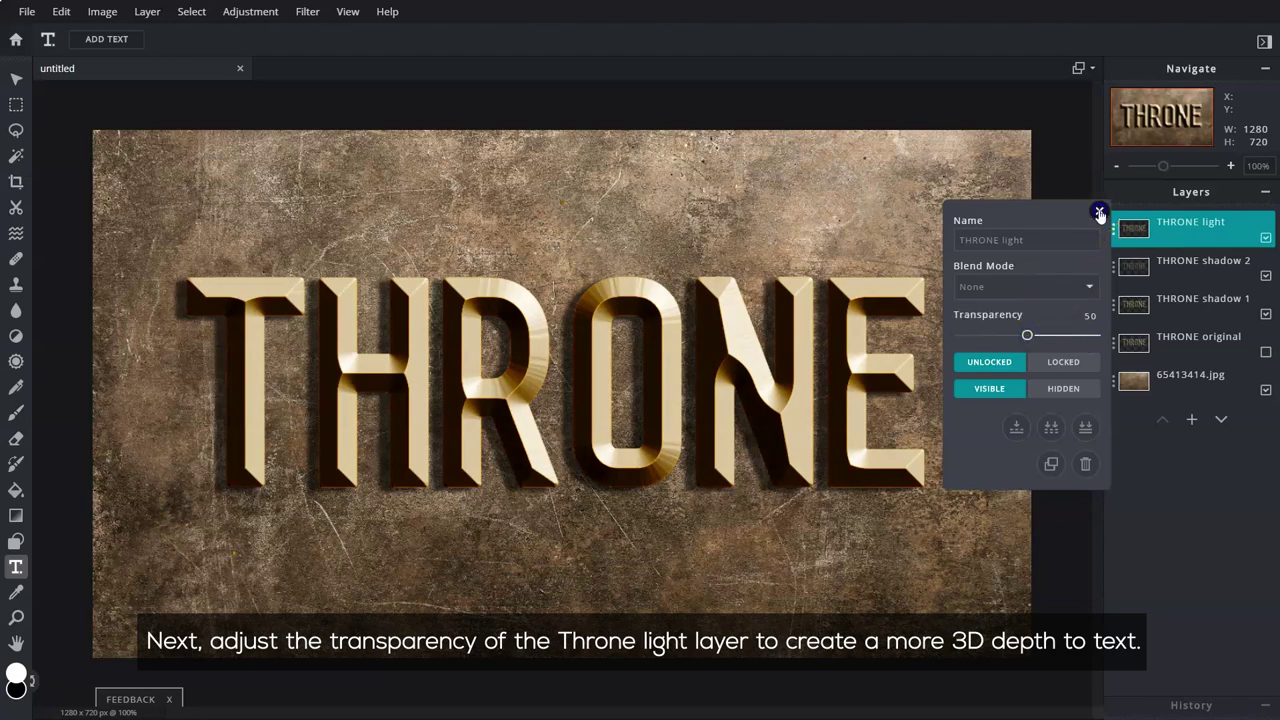
pyautogui.click(1100, 214)
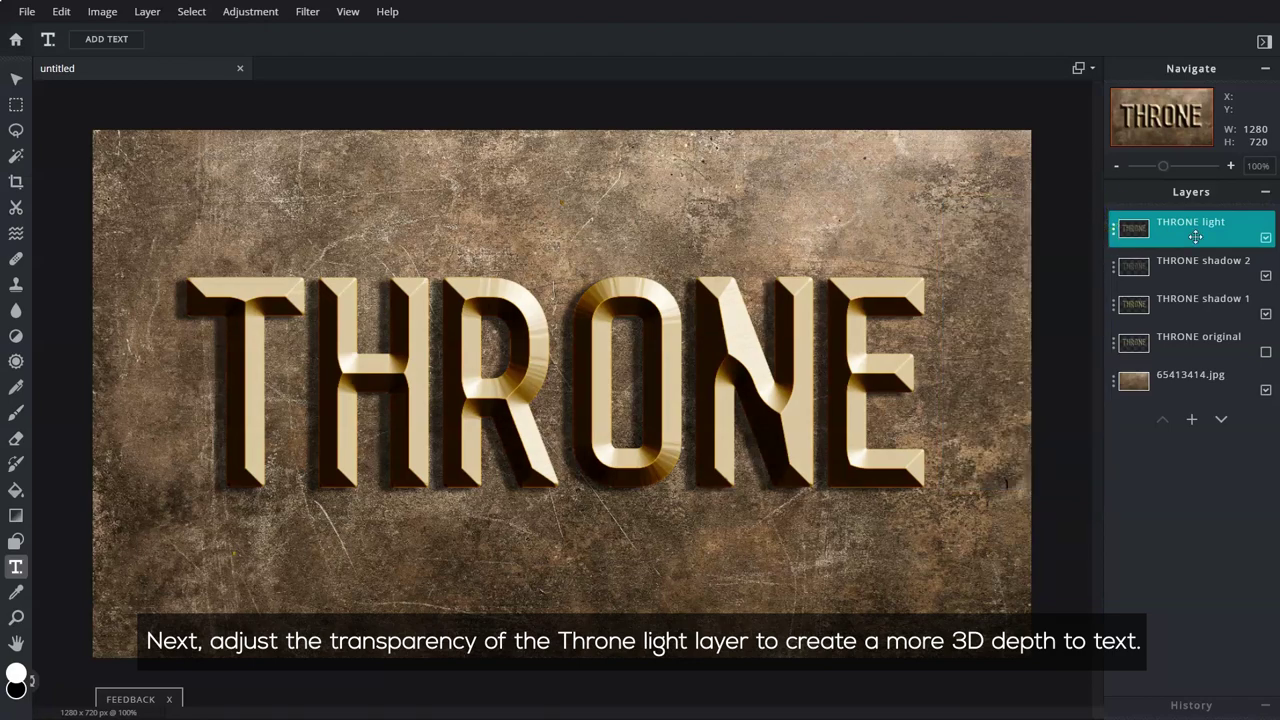
# Duplicate the 65413414.jpg background layer and set the copy's blend mode to Multiply.
pyautogui.click(1178, 375)
pyautogui.click(1115, 386)
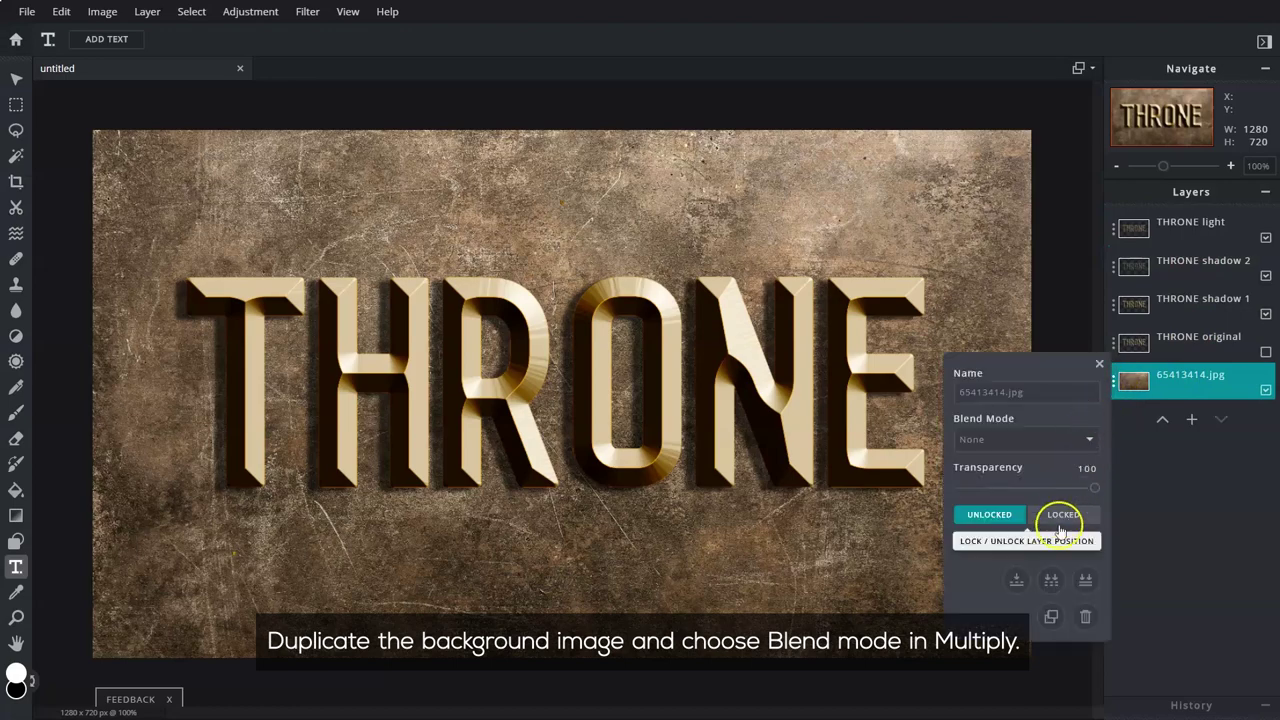
pyautogui.click(1049, 617)
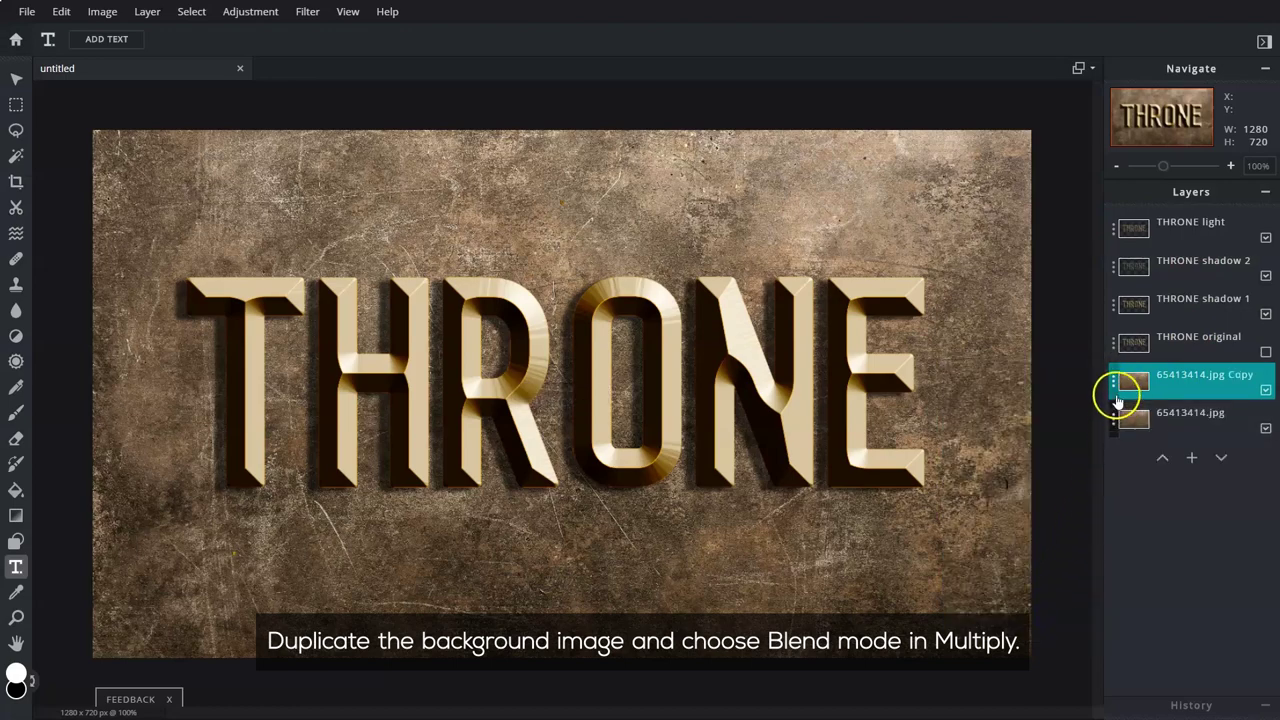
pyautogui.click(1113, 388)
pyautogui.click(1097, 440)
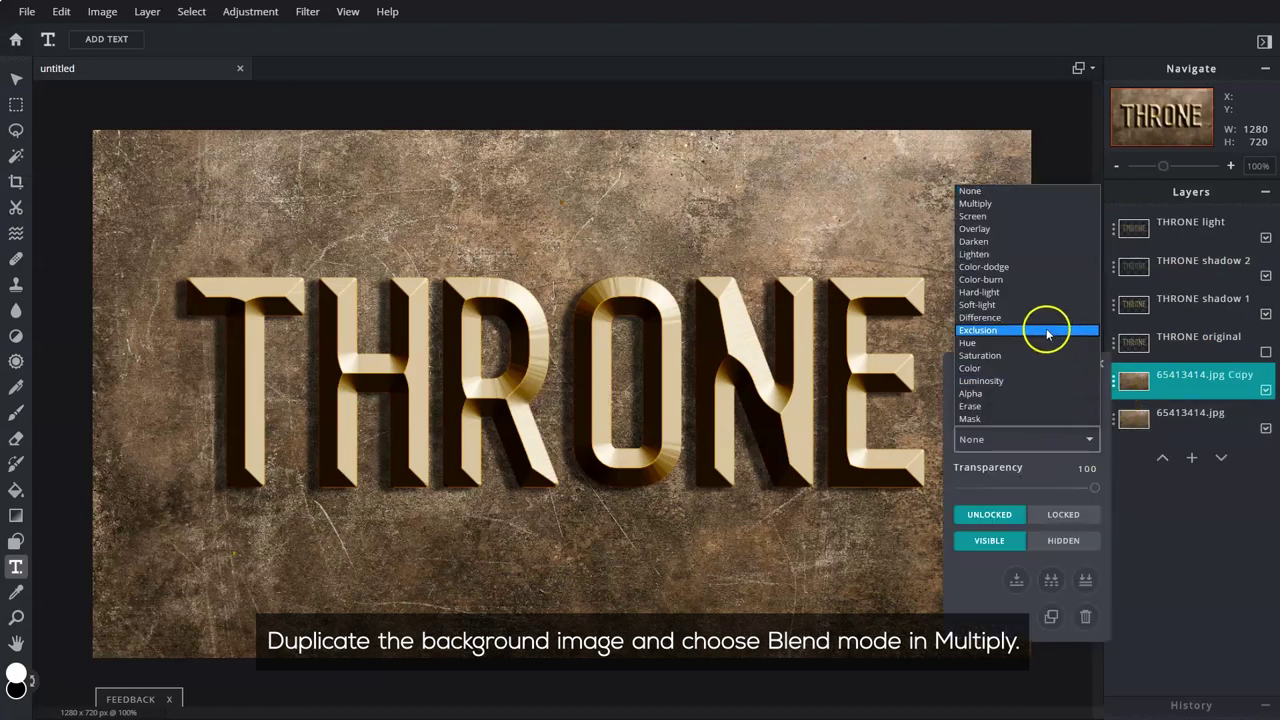
pyautogui.click(1034, 205)
pyautogui.click(1097, 365)
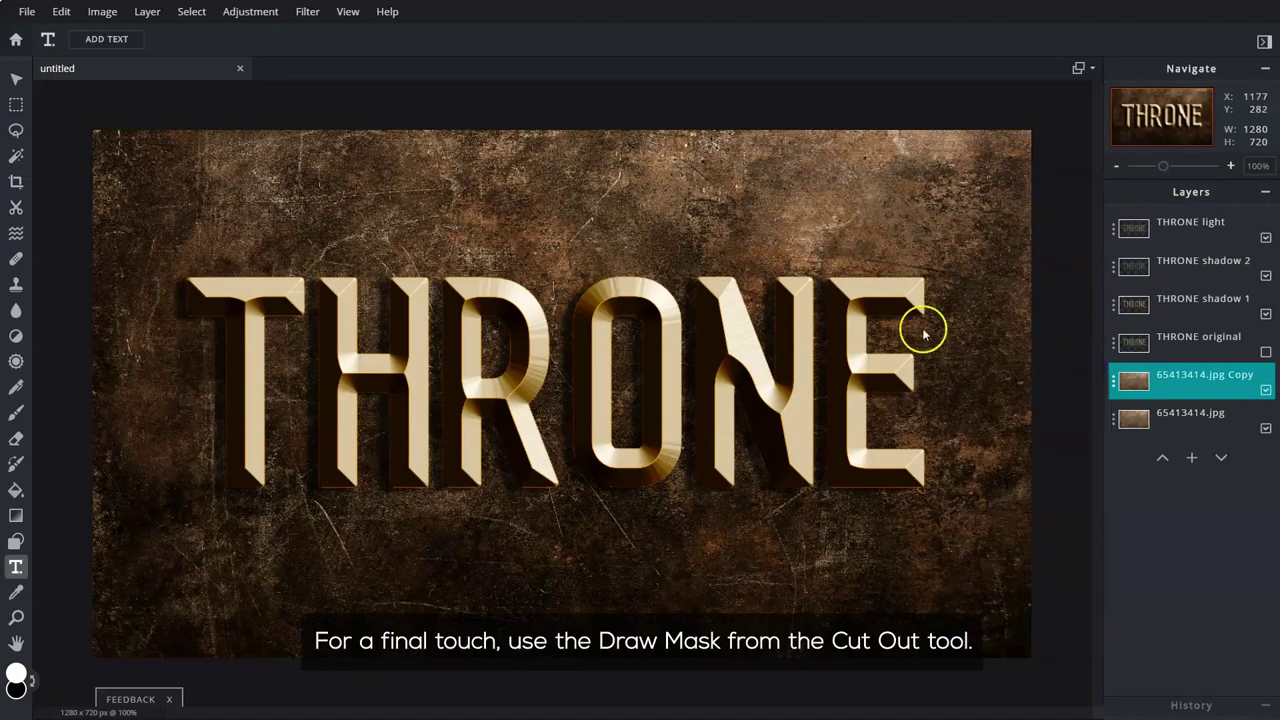
# Draw a removal mask on the background copy above and behind the text, using the 500 px brush with 50% softness at 40% opacity.
pyautogui.click(16, 207)
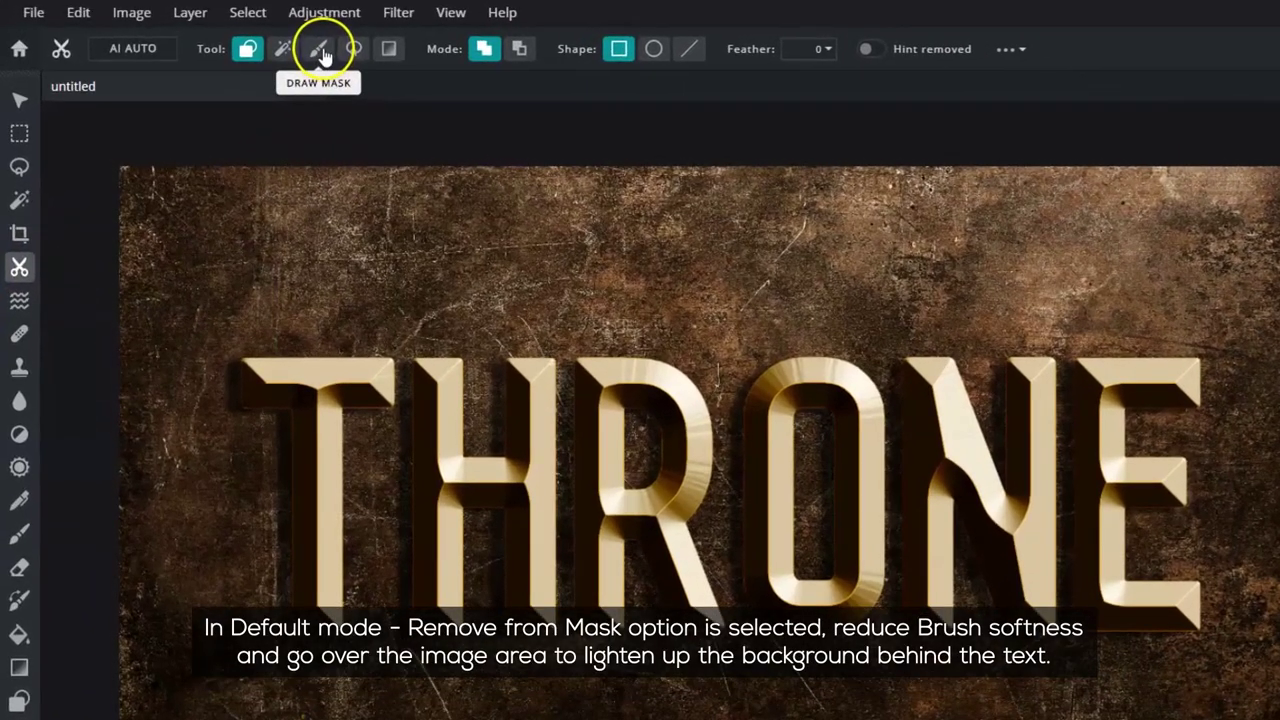
pyautogui.click(245, 39)
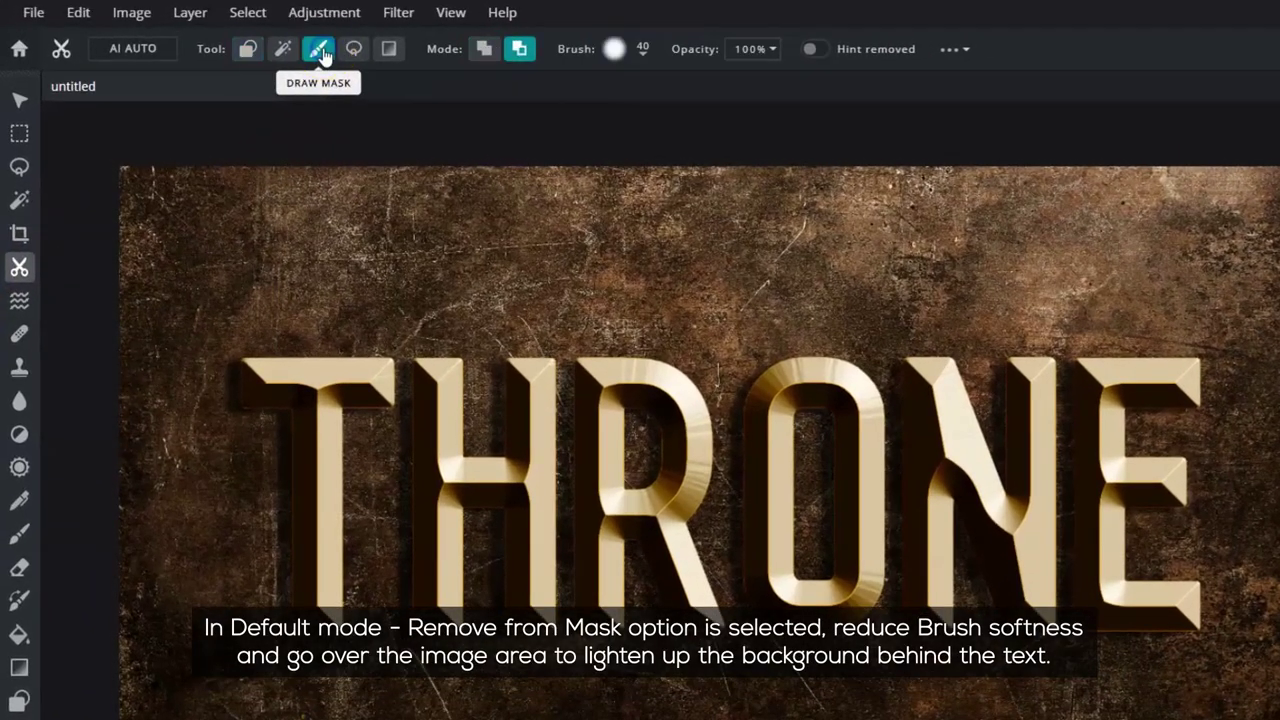
pyautogui.click(644, 52)
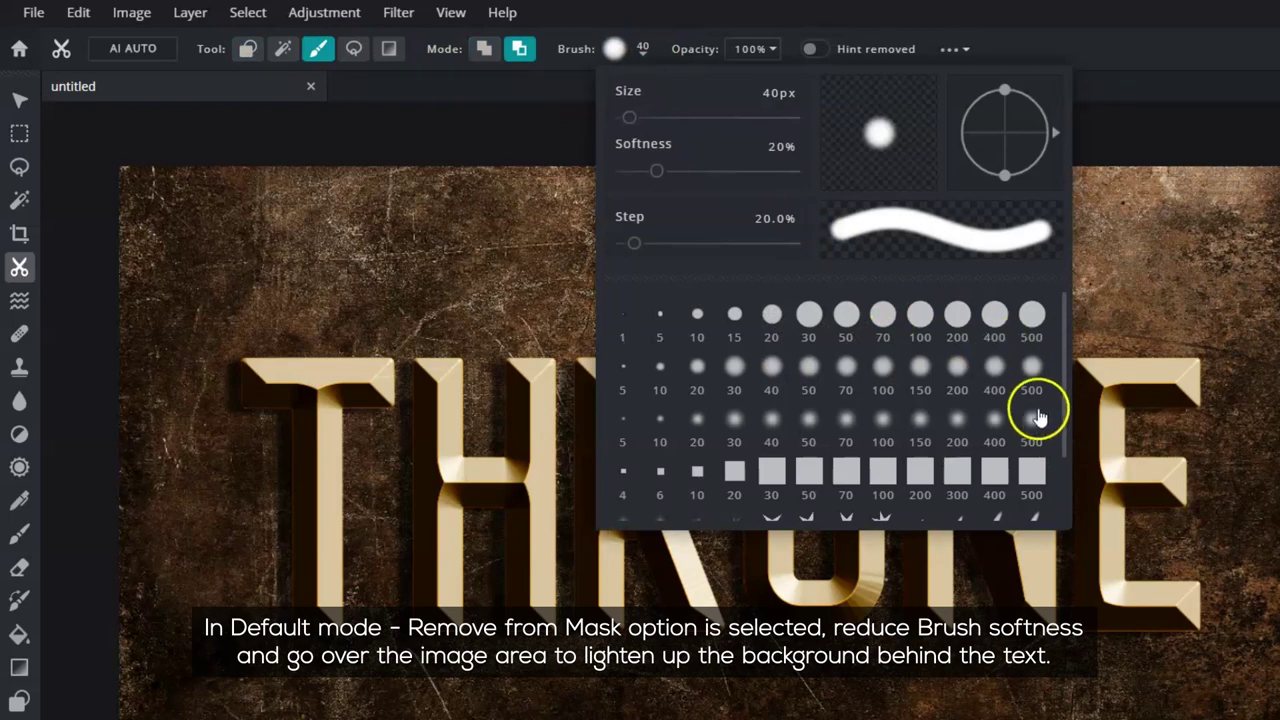
pyautogui.click(1035, 425)
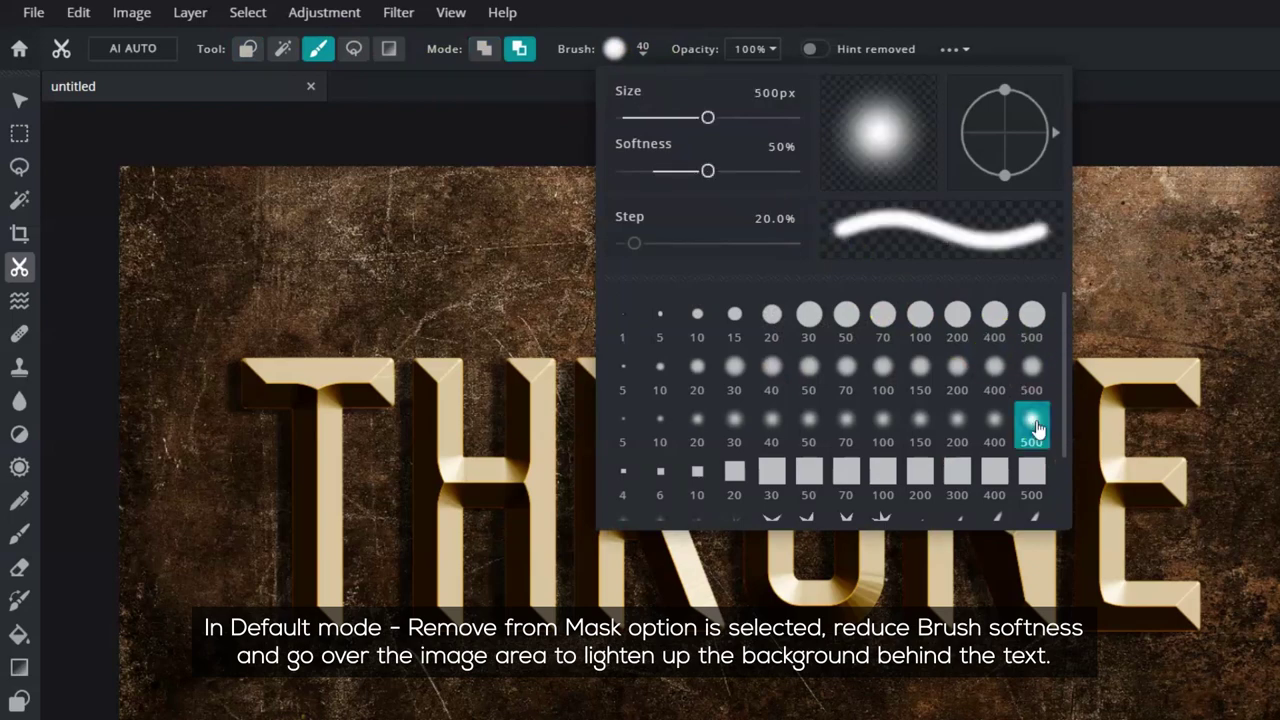
pyautogui.click(1210, 90)
pyautogui.click(772, 49)
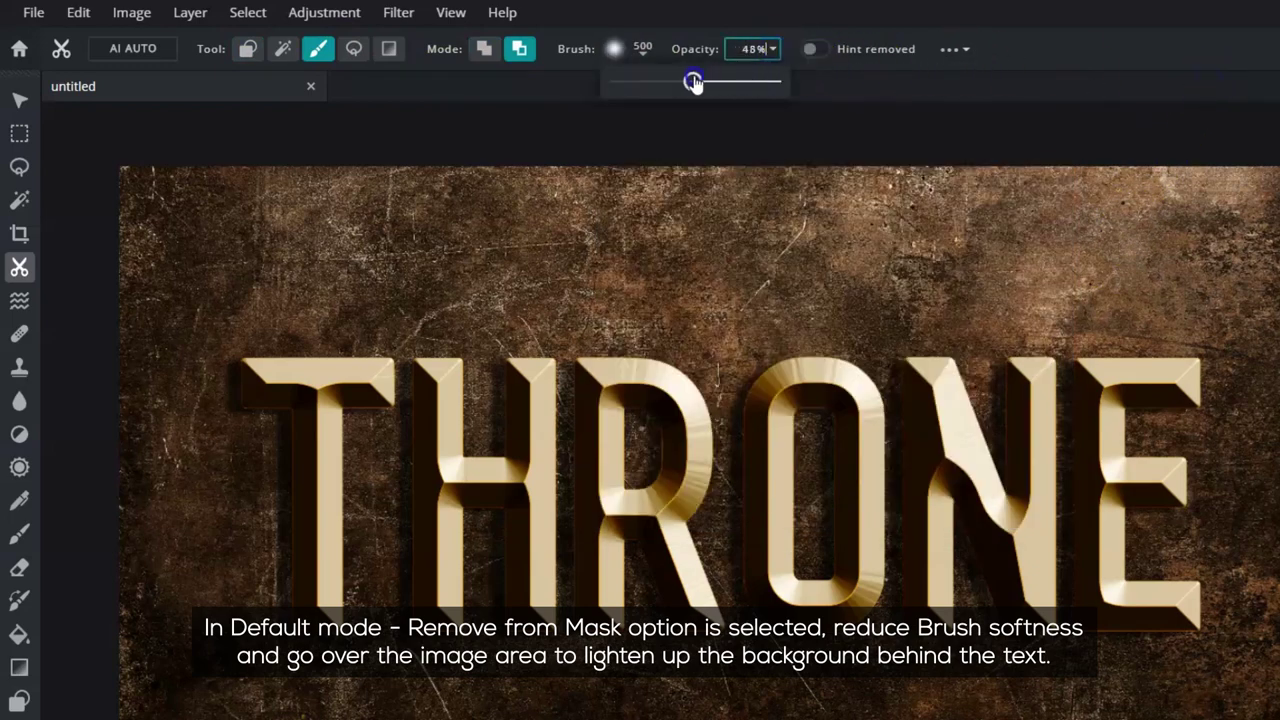
pyautogui.moveTo(693, 82); pyautogui.dragTo(678, 82)
pyautogui.moveTo(880, 261); pyautogui.dragTo(639, 206)
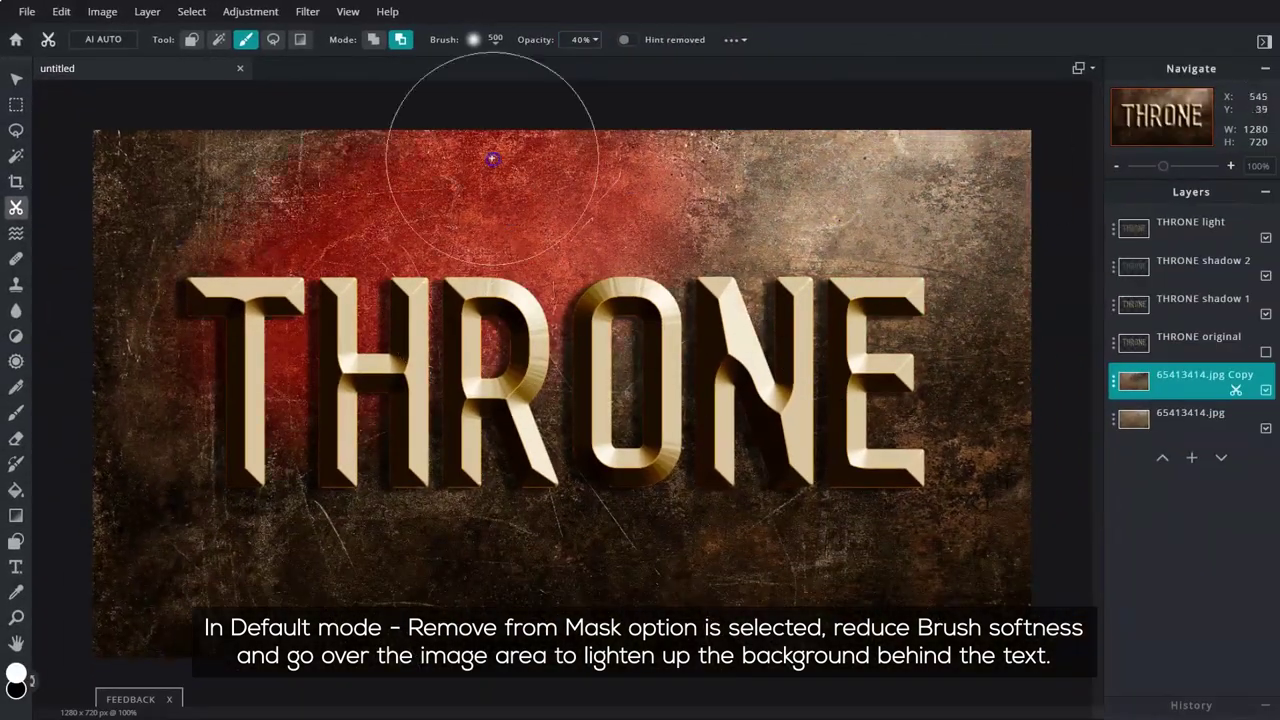
pyautogui.moveTo(493, 158)
pyautogui.mouseDown()
pyautogui.moveTo(797, 240)
pyautogui.moveTo(529, 551)
pyautogui.moveTo(343, 366)
pyautogui.moveTo(871, 338)
pyautogui.mouseUp()
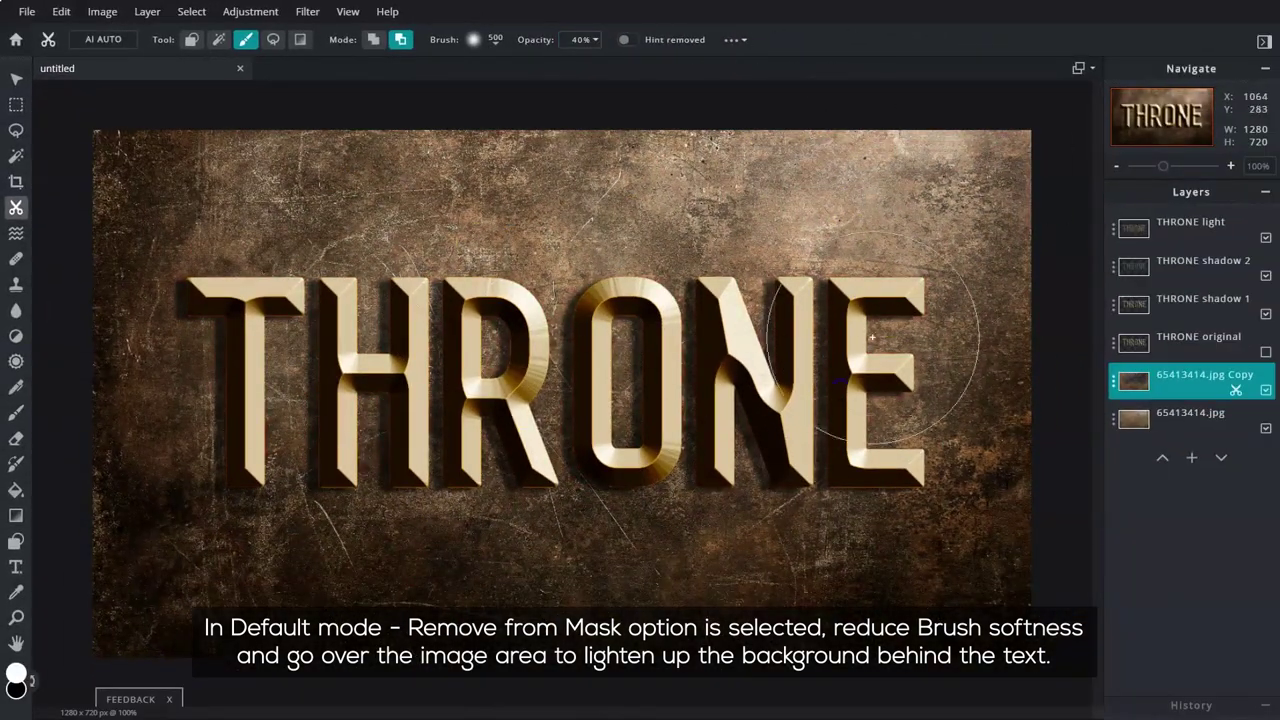
# Reduce the mask brush opacity to 20% and brush over the background around the ends of the THRONE text.
pyautogui.click(595, 40)
pyautogui.moveTo(499, 66); pyautogui.dragTo(502, 66)
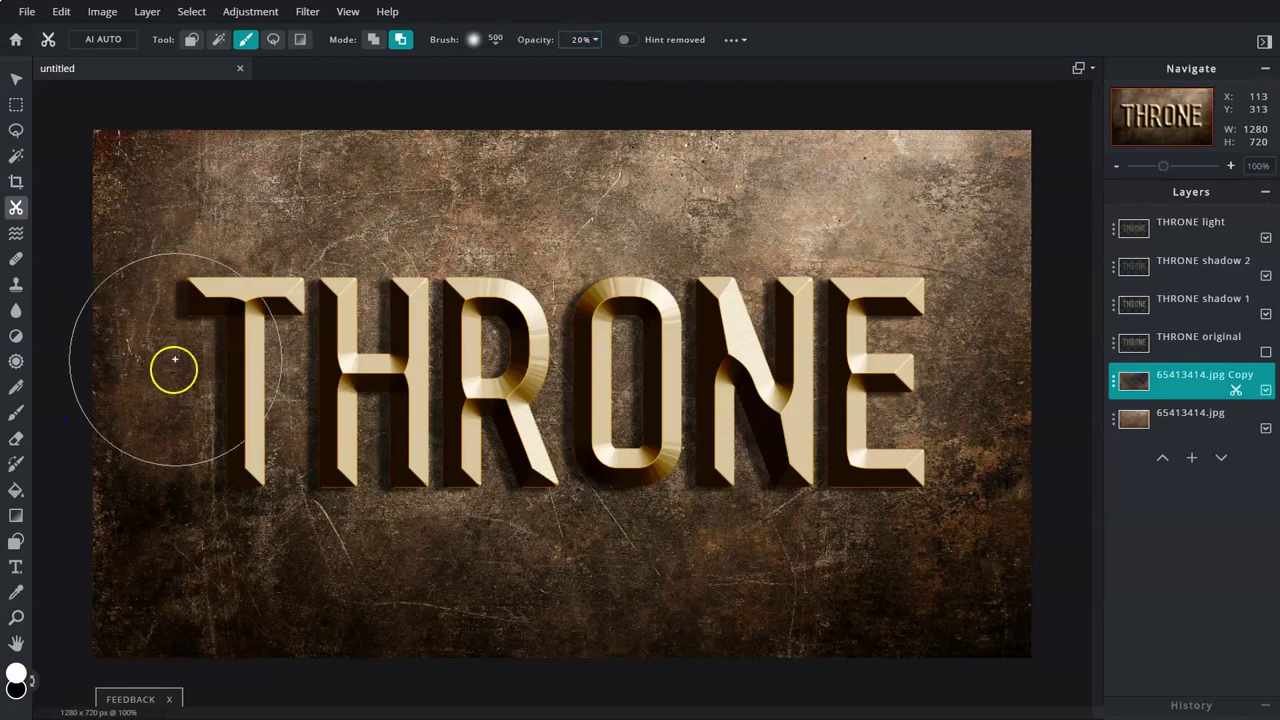
pyautogui.moveTo(957, 343)
pyautogui.mouseDown()
pyautogui.moveTo(366, 323)
pyautogui.moveTo(646, 374)
pyautogui.moveTo(865, 383)
pyautogui.mouseUp()
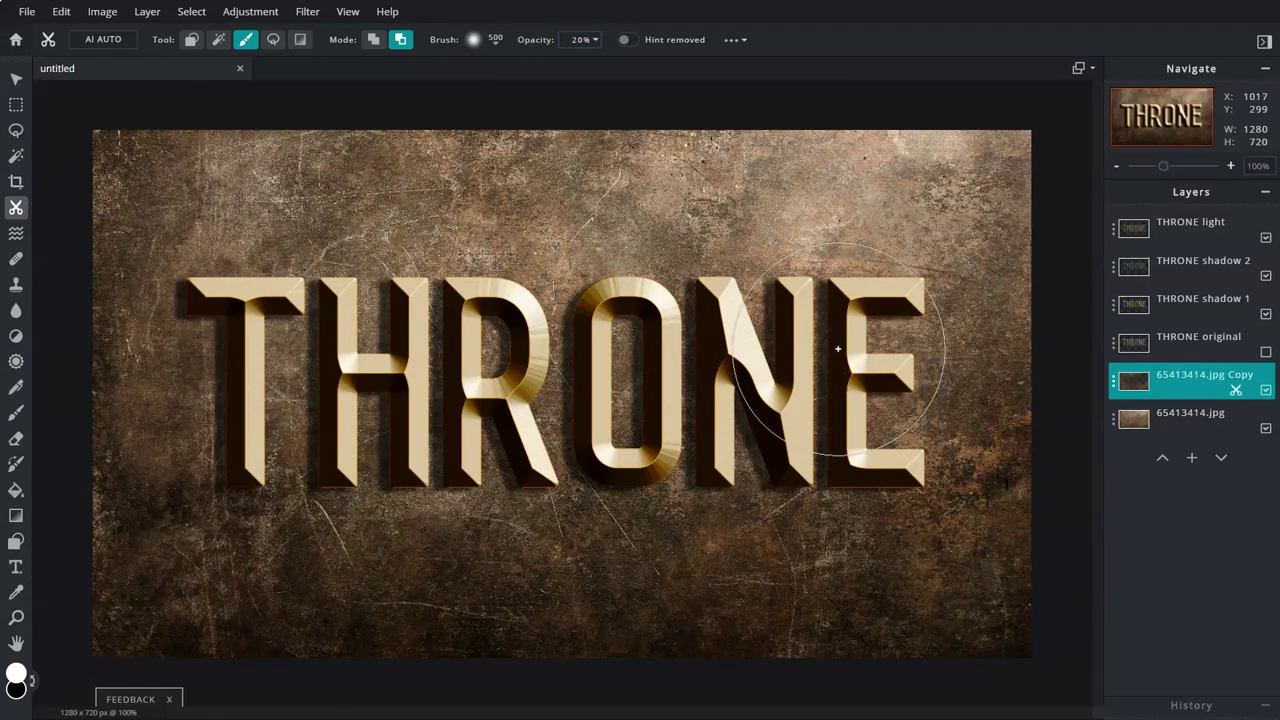
pyautogui.click(1217, 421)
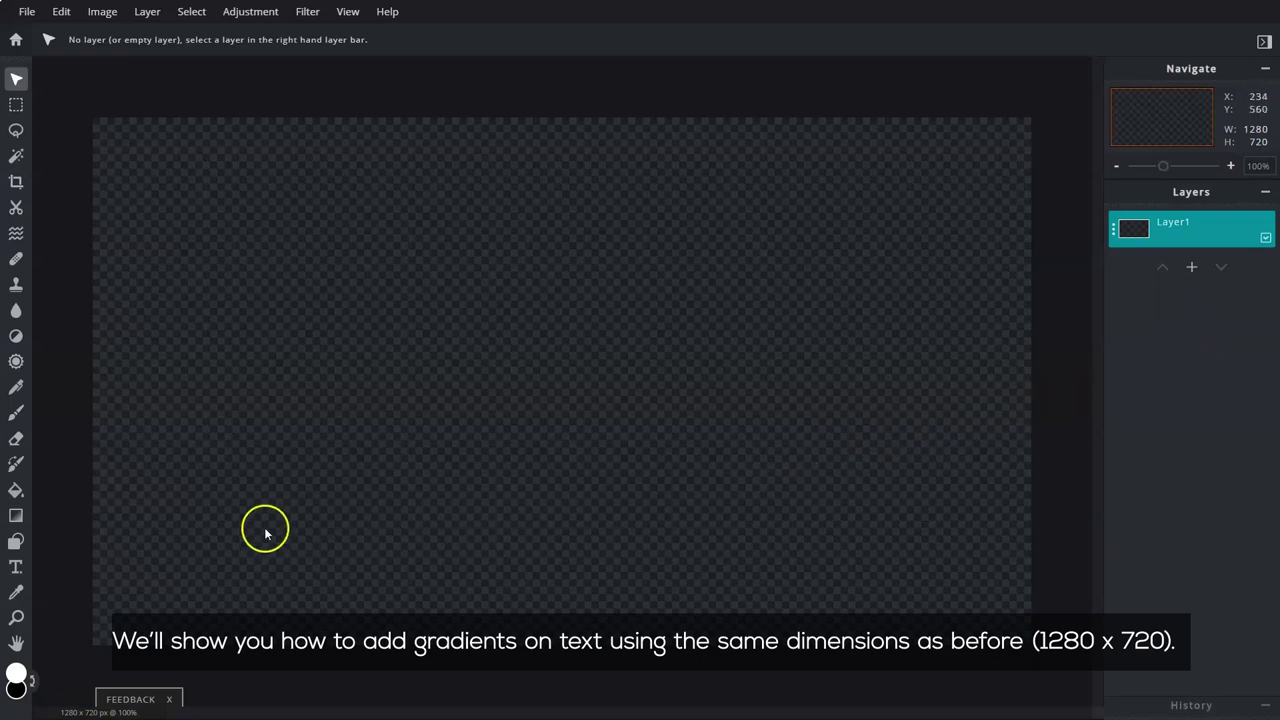
# Swap the foreground and background colors and fill the empty Layer1 of the new 1280 x 720 canvas with black.
pyautogui.click(16, 490)
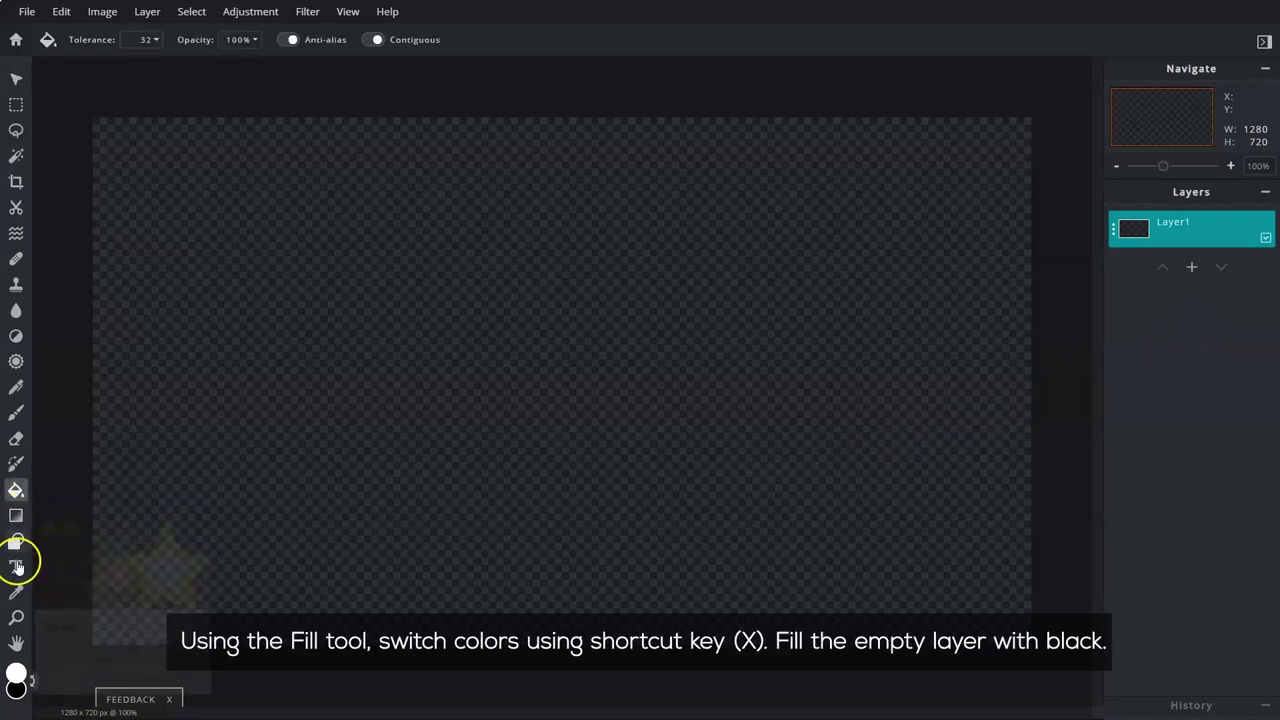
pyautogui.click(35, 680)
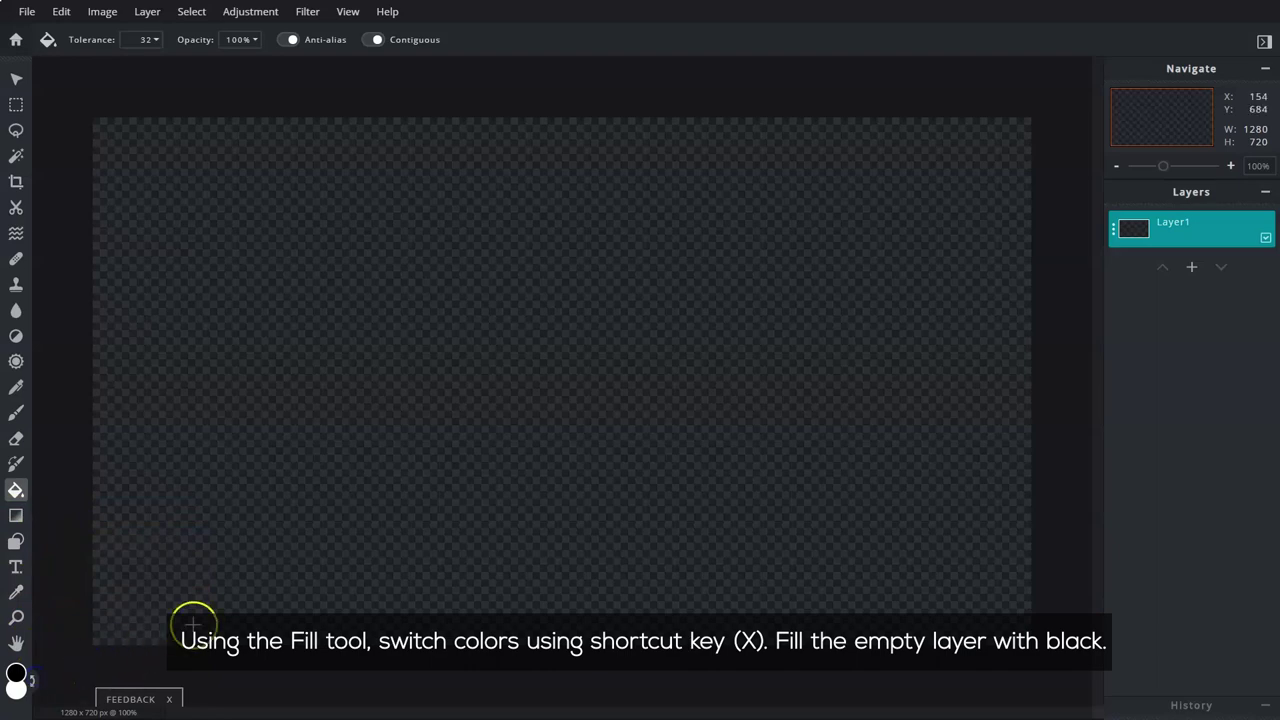
pyautogui.click(518, 377)
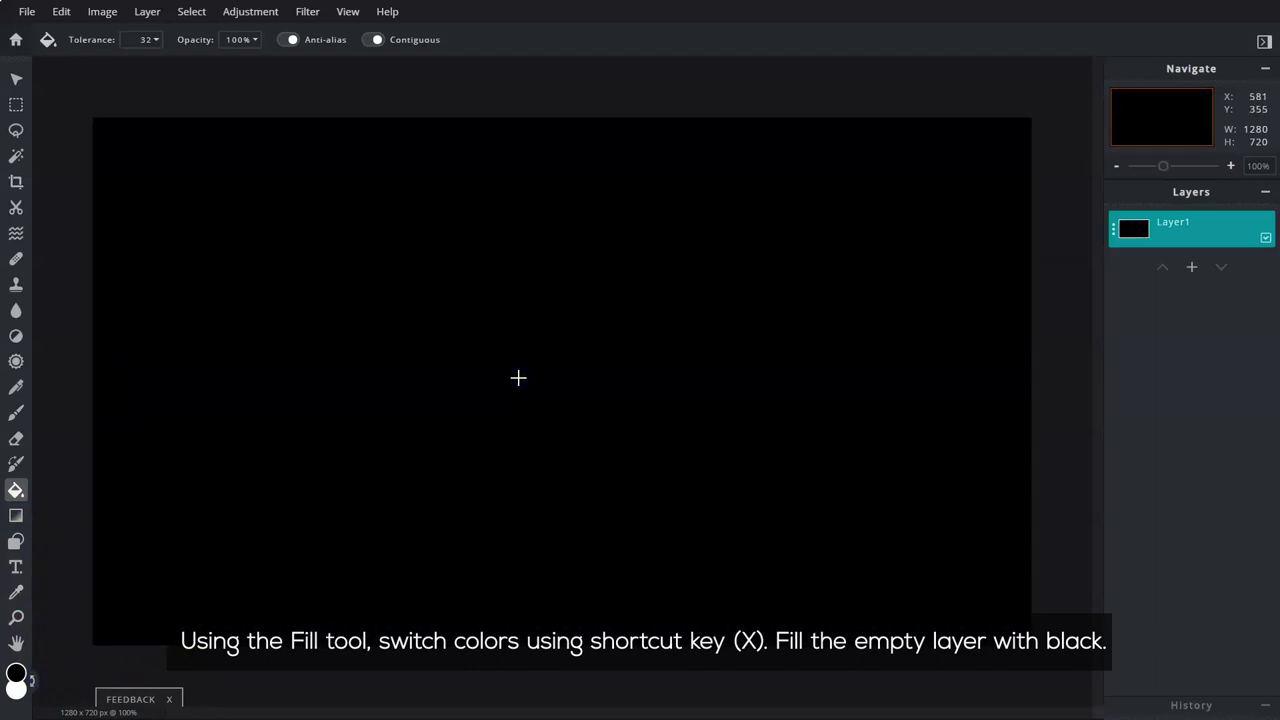
# Add a text layer reading "GROOVY" and set its color to white.
pyautogui.click(17, 568)
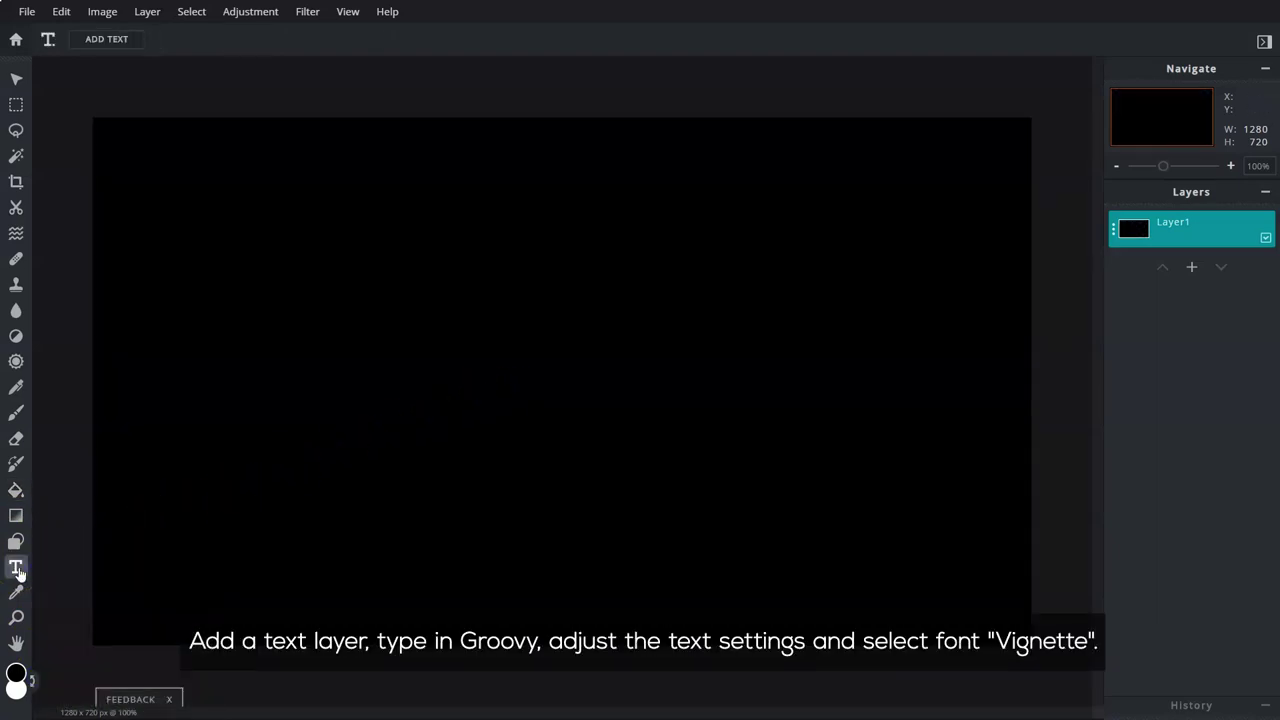
pyautogui.click(106, 39)
pyautogui.write('Groovy')
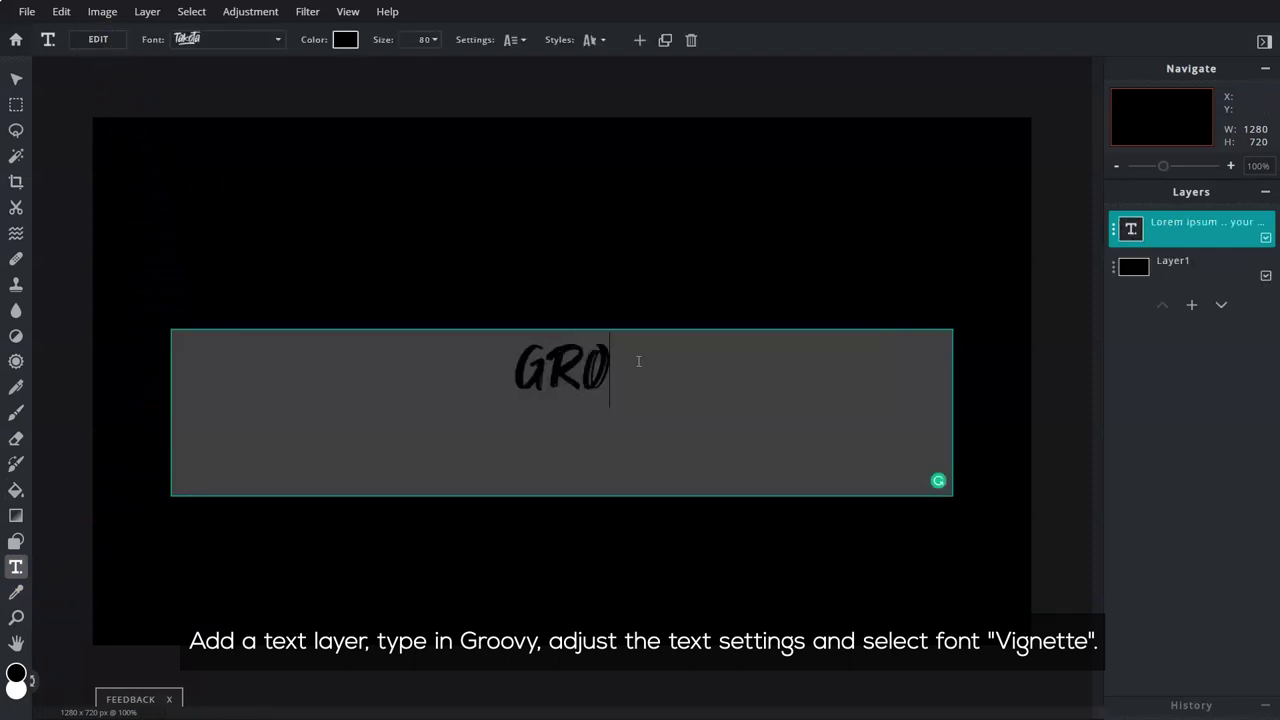
pyautogui.click(345, 39)
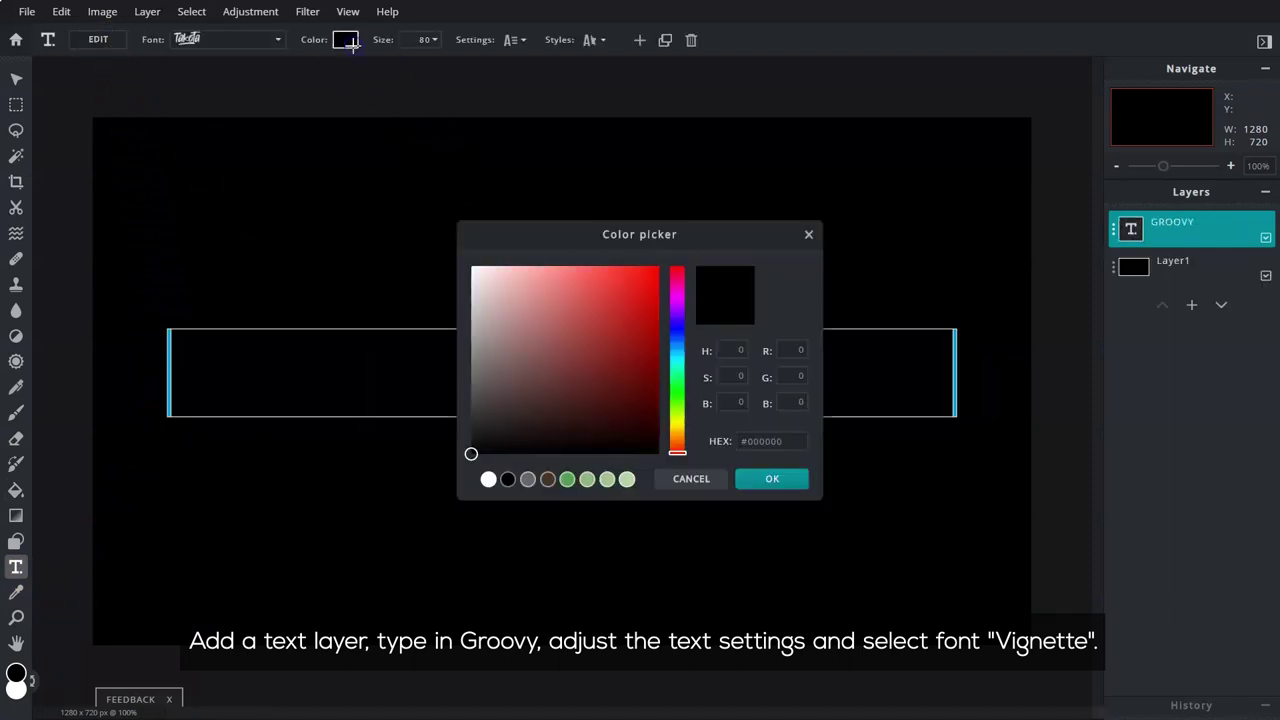
pyautogui.click(470, 266)
pyautogui.click(771, 479)
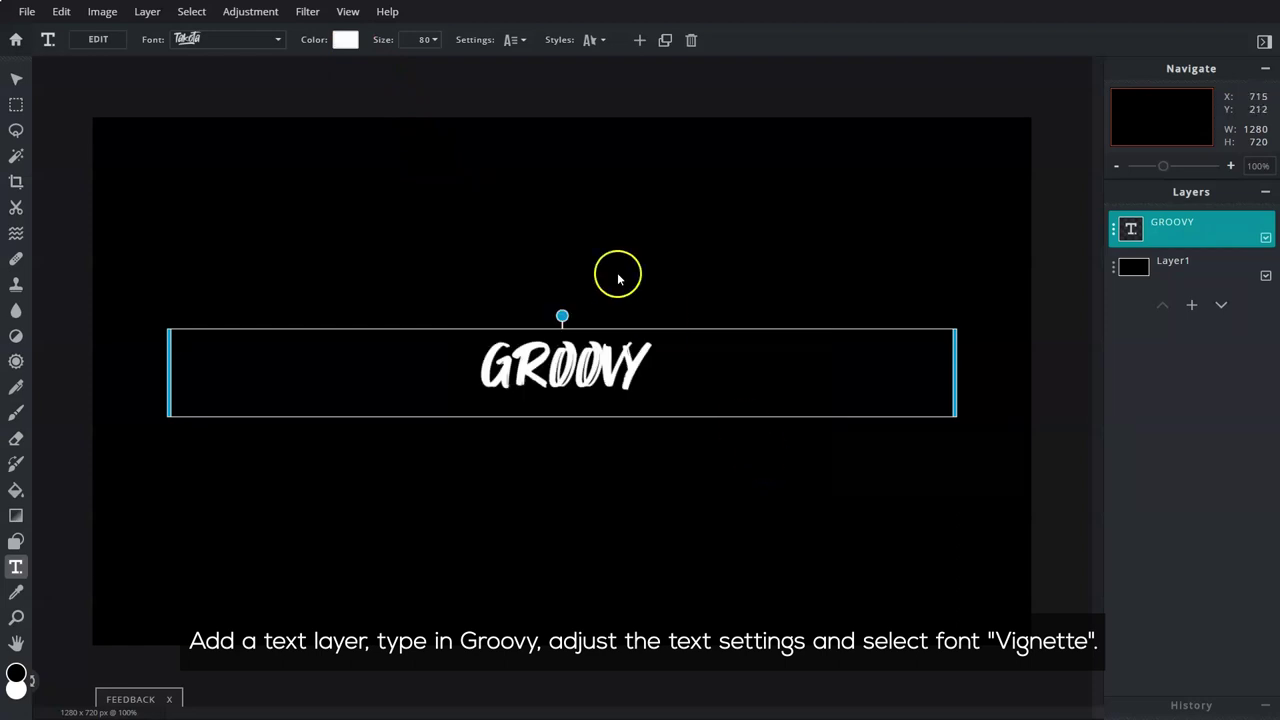
# Set the GROOVY text's size to 200 and its letter space to about 17.
pyautogui.click(436, 41)
pyautogui.write('200')
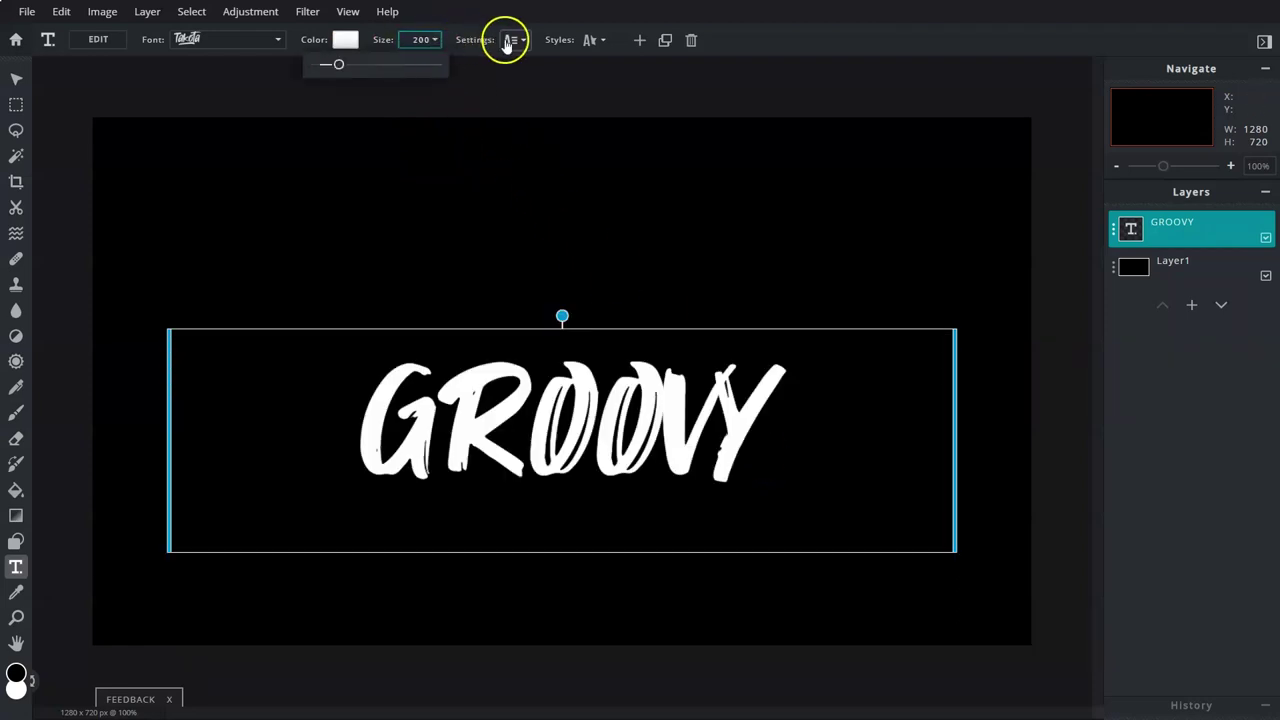
pyautogui.click(513, 40)
pyautogui.moveTo(443, 168); pyautogui.dragTo(425, 175)
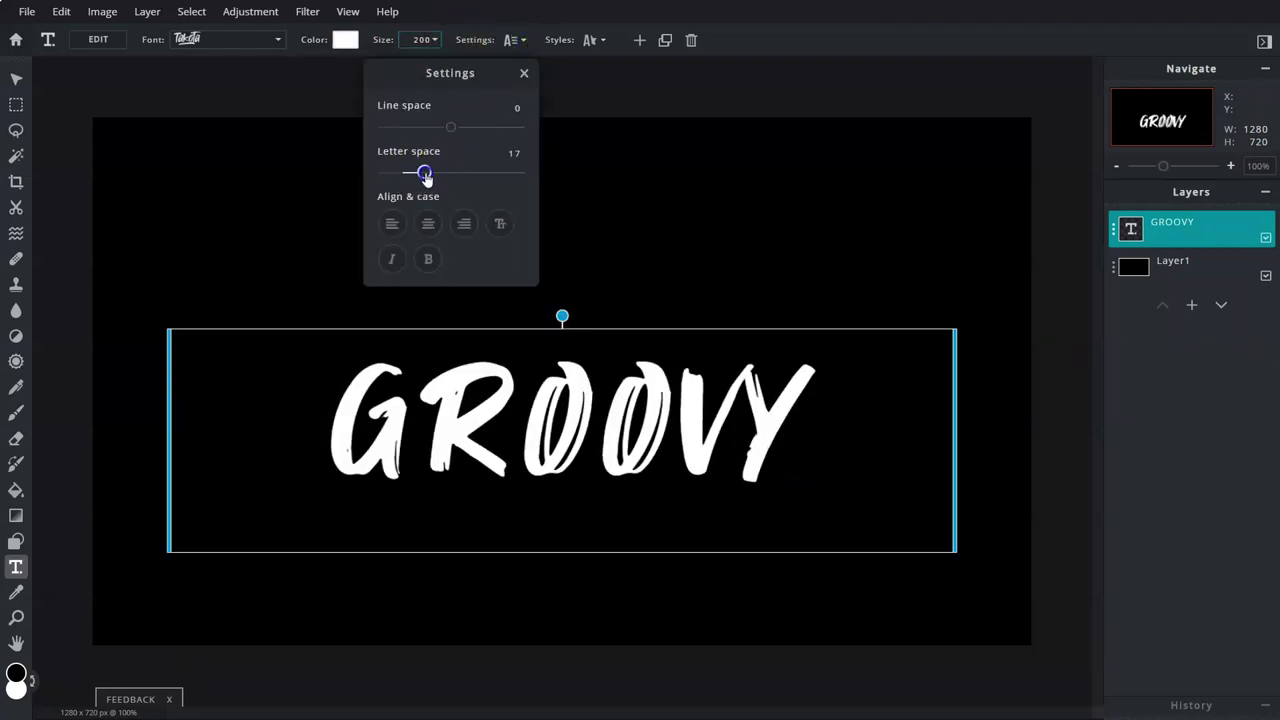
pyautogui.click(524, 73)
# Change the GROOVY text's font to Vignette and rasterize the text layer.
pyautogui.click(270, 50)
pyautogui.scroll(-15, 243, 251)
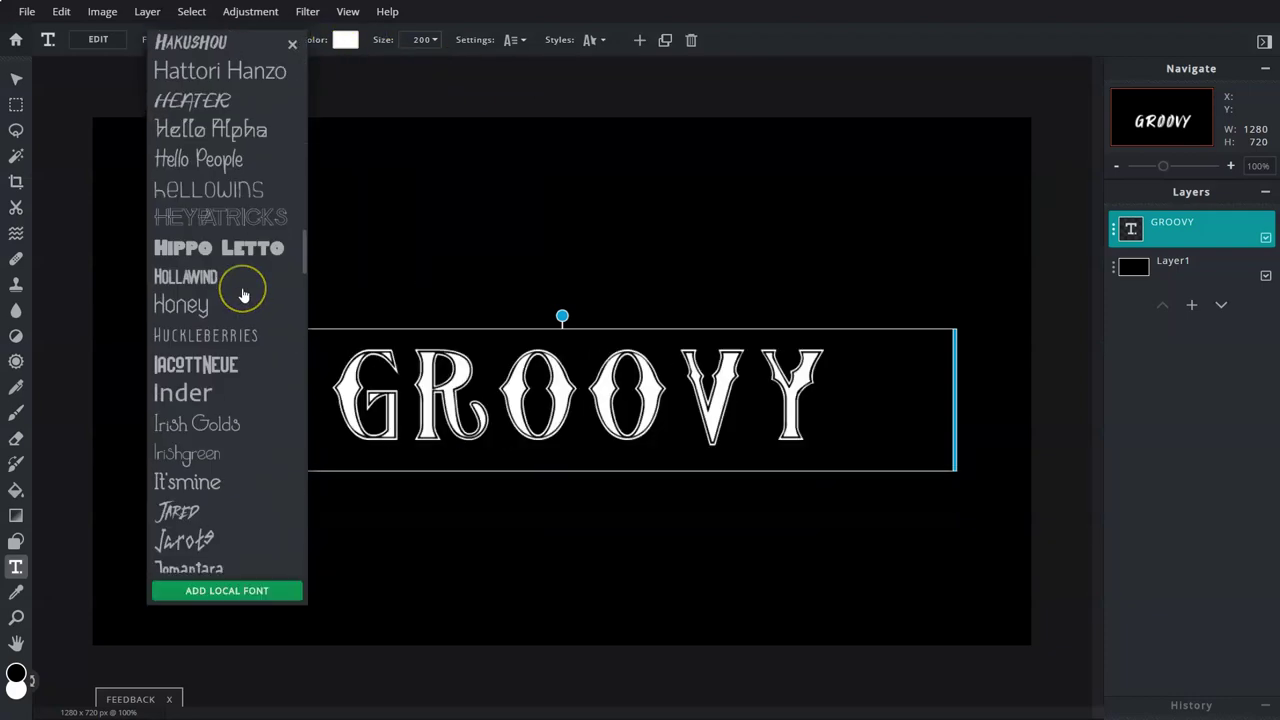
pyautogui.scroll(-10, 248, 307)
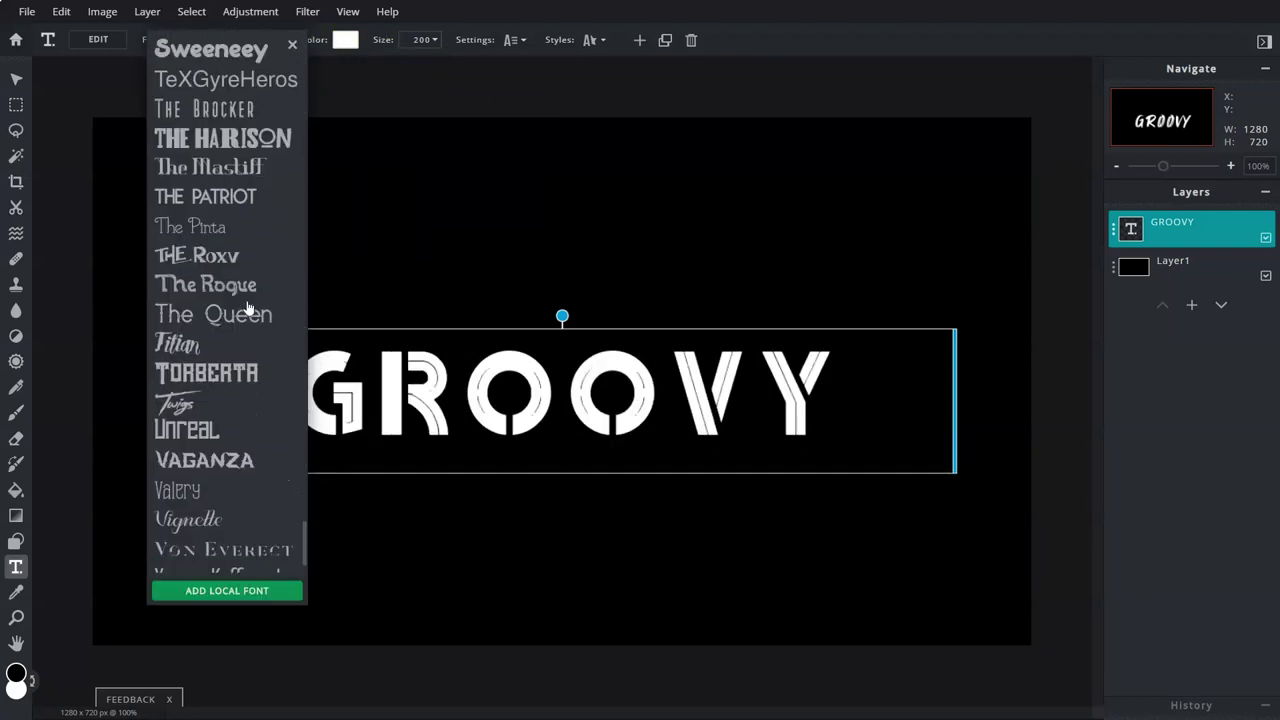
pyautogui.click(232, 443)
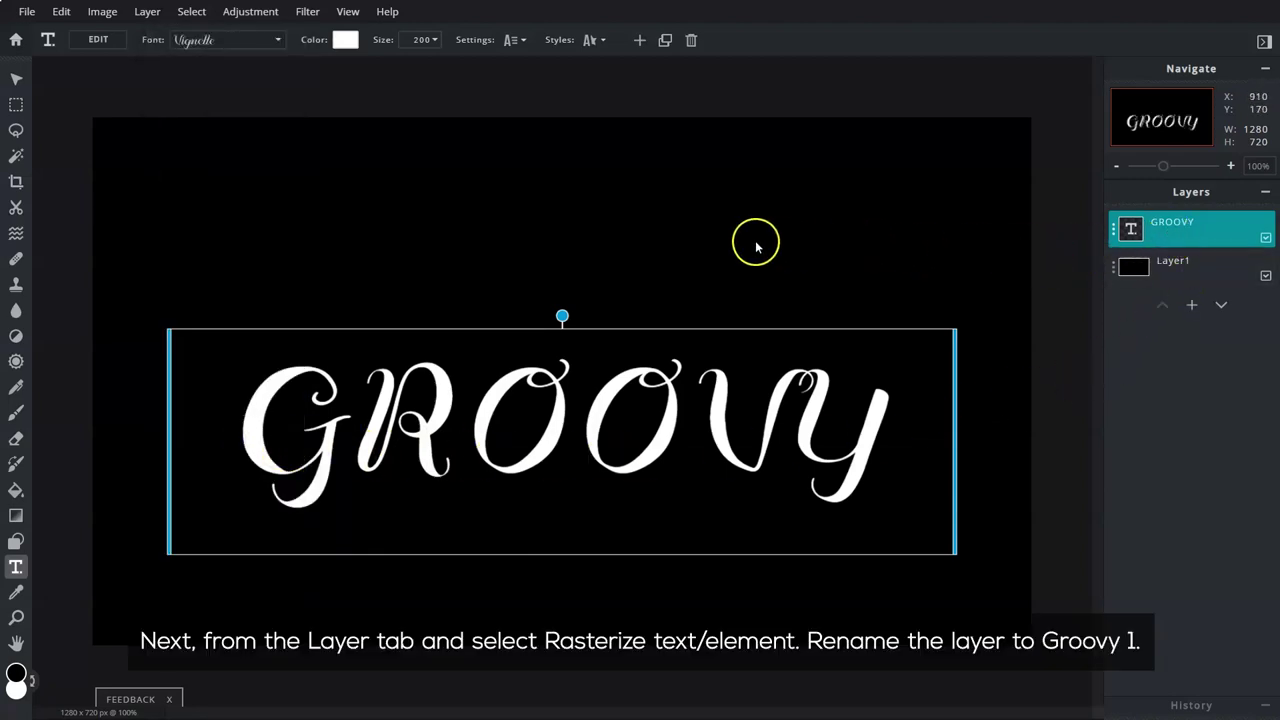
pyautogui.click(147, 11)
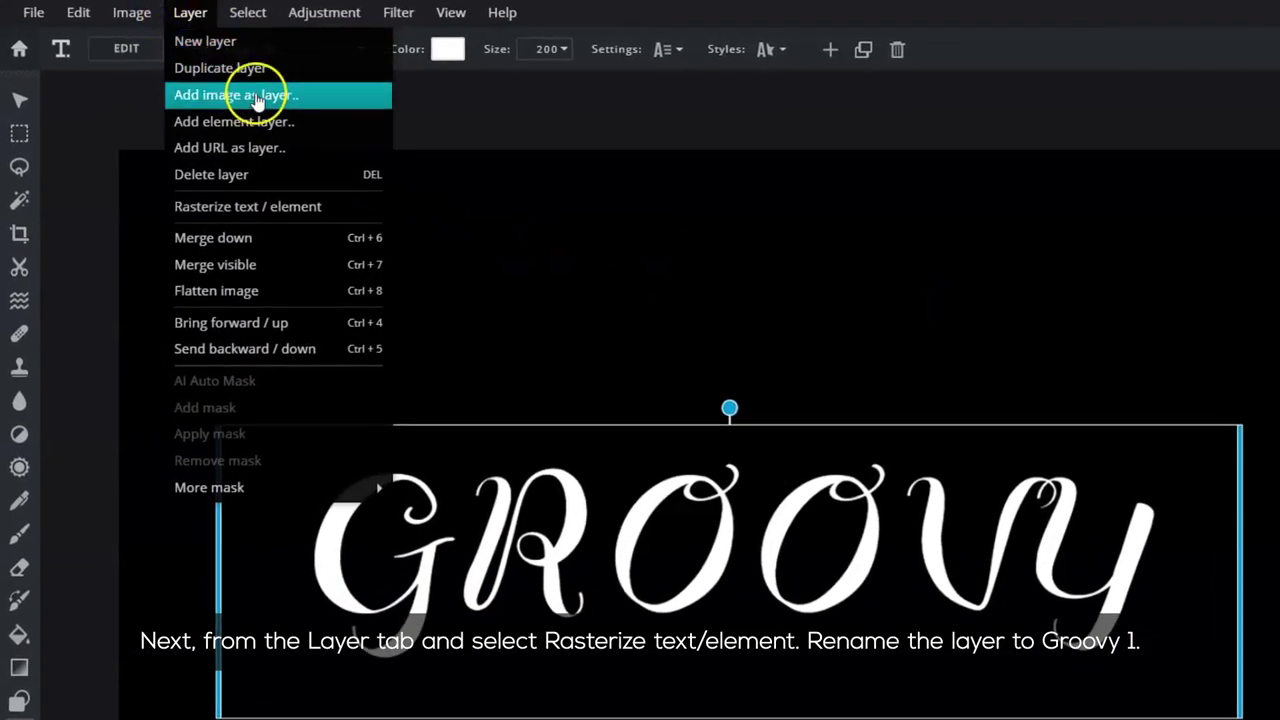
pyautogui.click(366, 215)
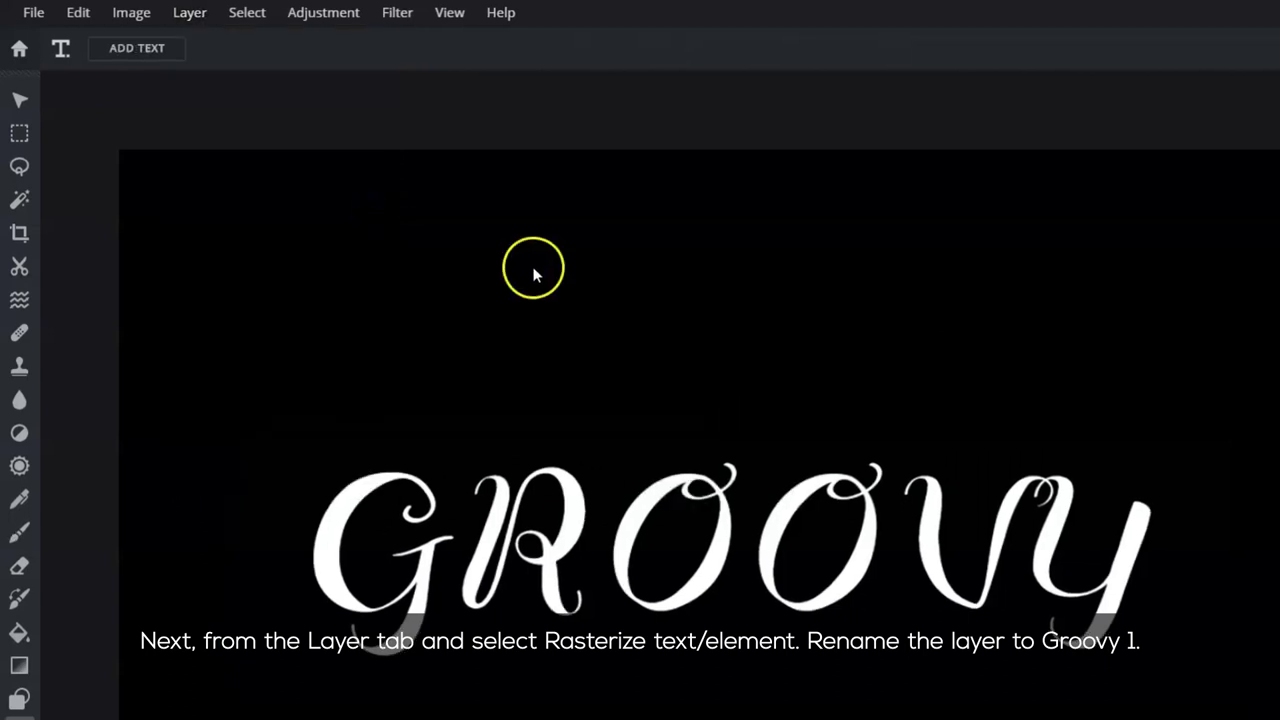
# Rename the GROOVY layer as GROOVY 1 and duplicate it twice.
pyautogui.click(1116, 233)
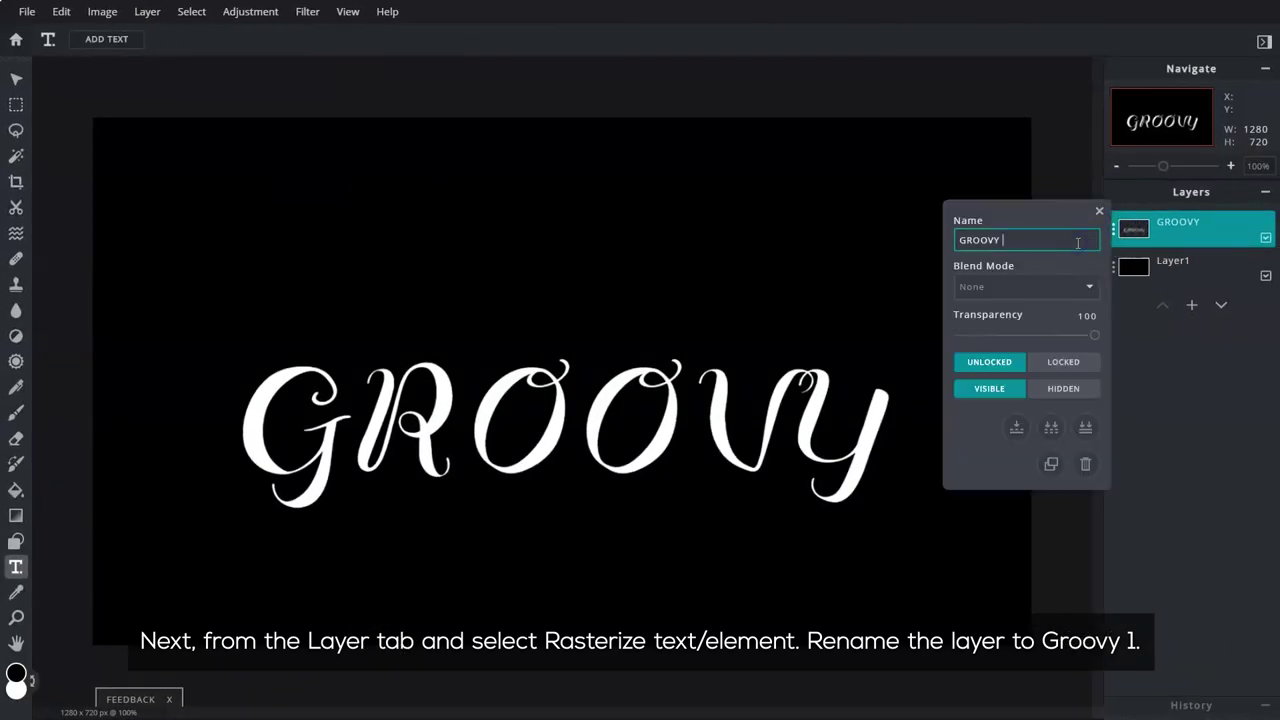
pyautogui.click(1099, 214)
pyautogui.click(1114, 229)
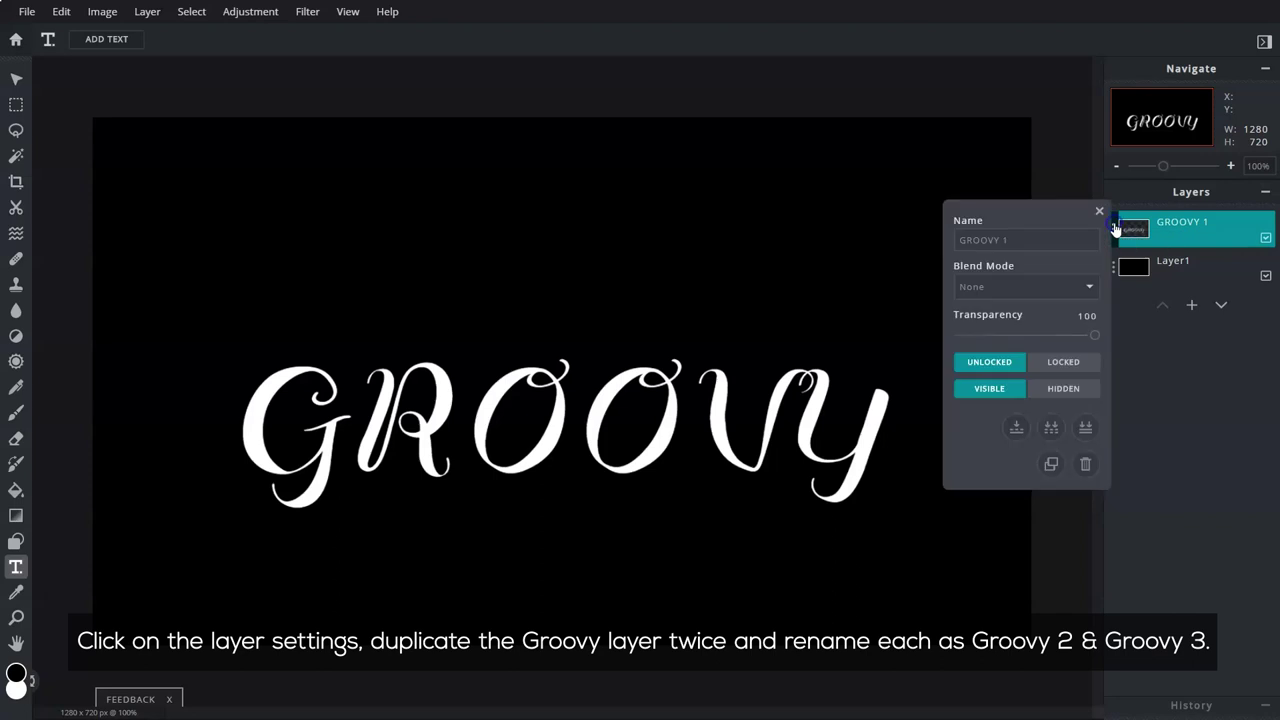
pyautogui.click(1051, 463)
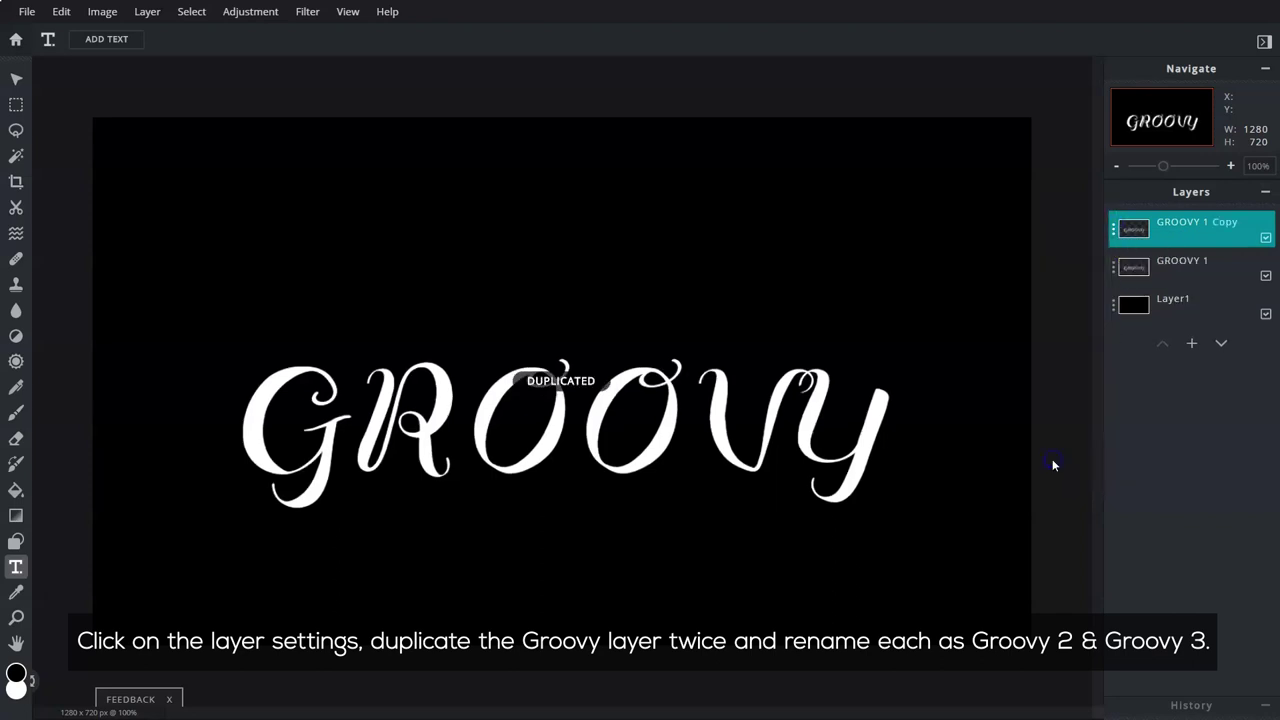
pyautogui.click(1113, 232)
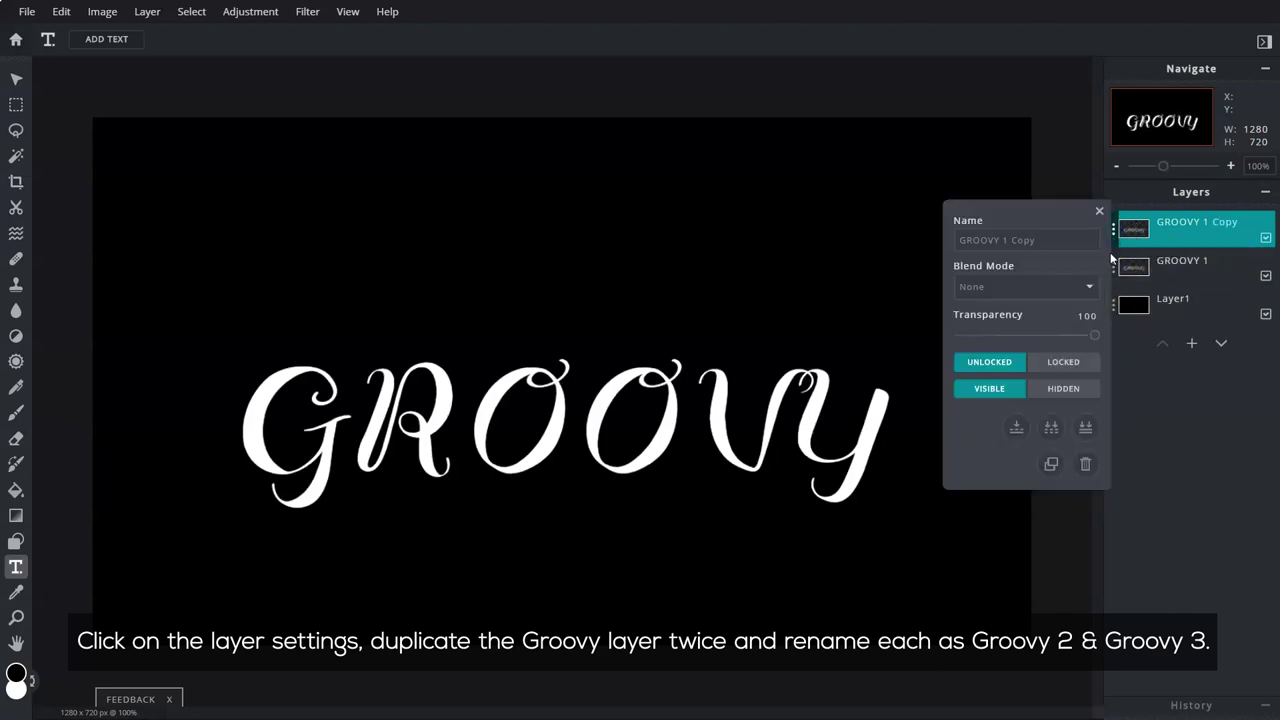
pyautogui.click(1051, 464)
pyautogui.click(1065, 416)
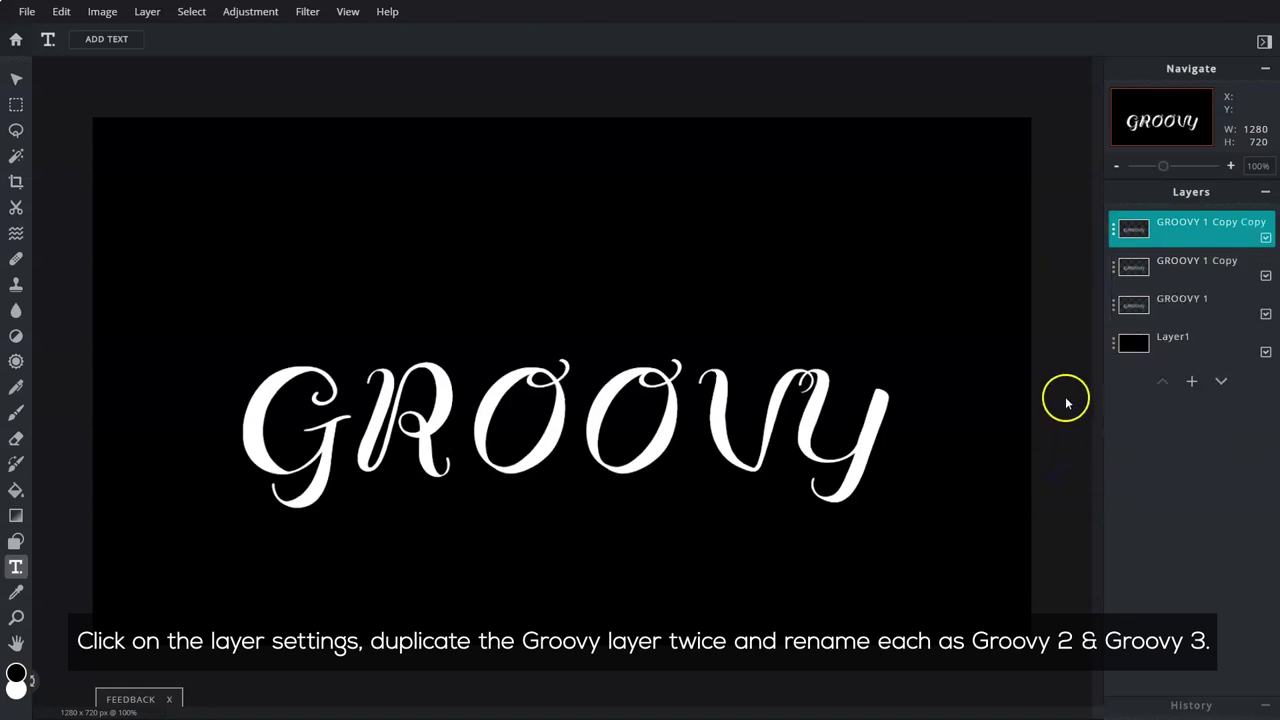
# Rename the middle GROOVY copy as GROOVY 2 and the uppermost copy as GROOVY 3.
pyautogui.click(1113, 267)
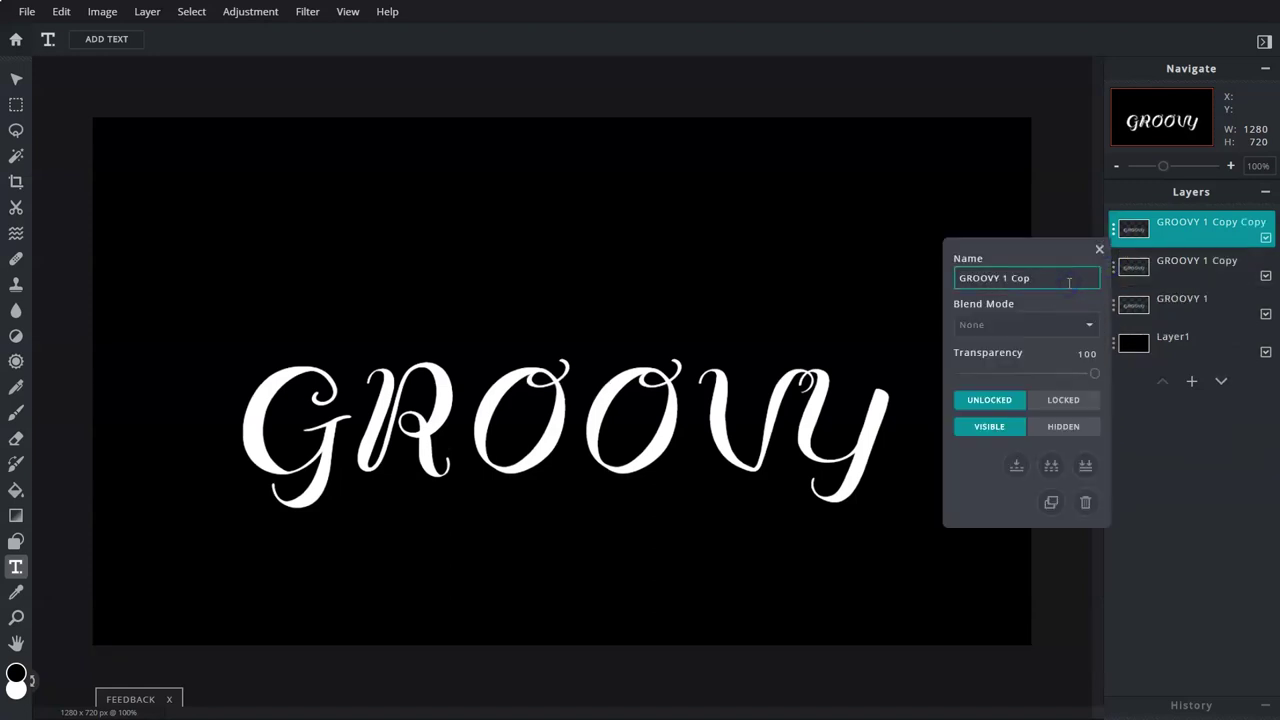
pyautogui.click(1098, 250)
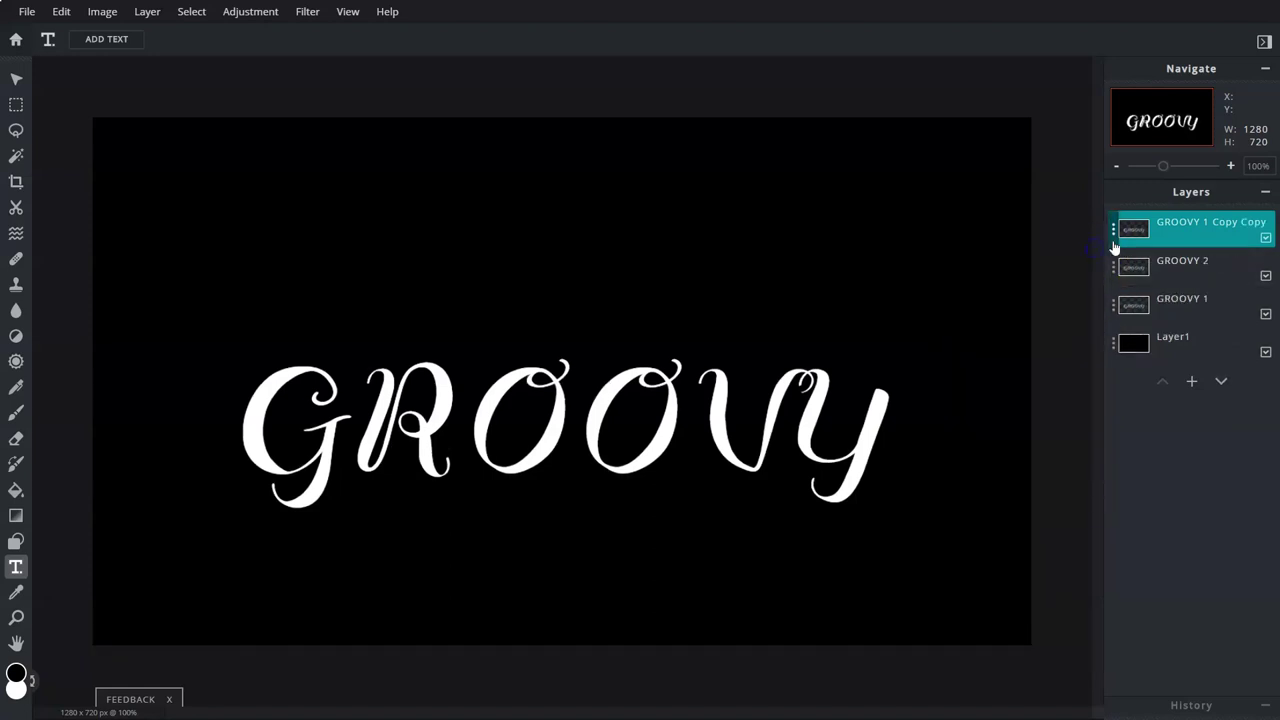
pyautogui.click(1112, 236)
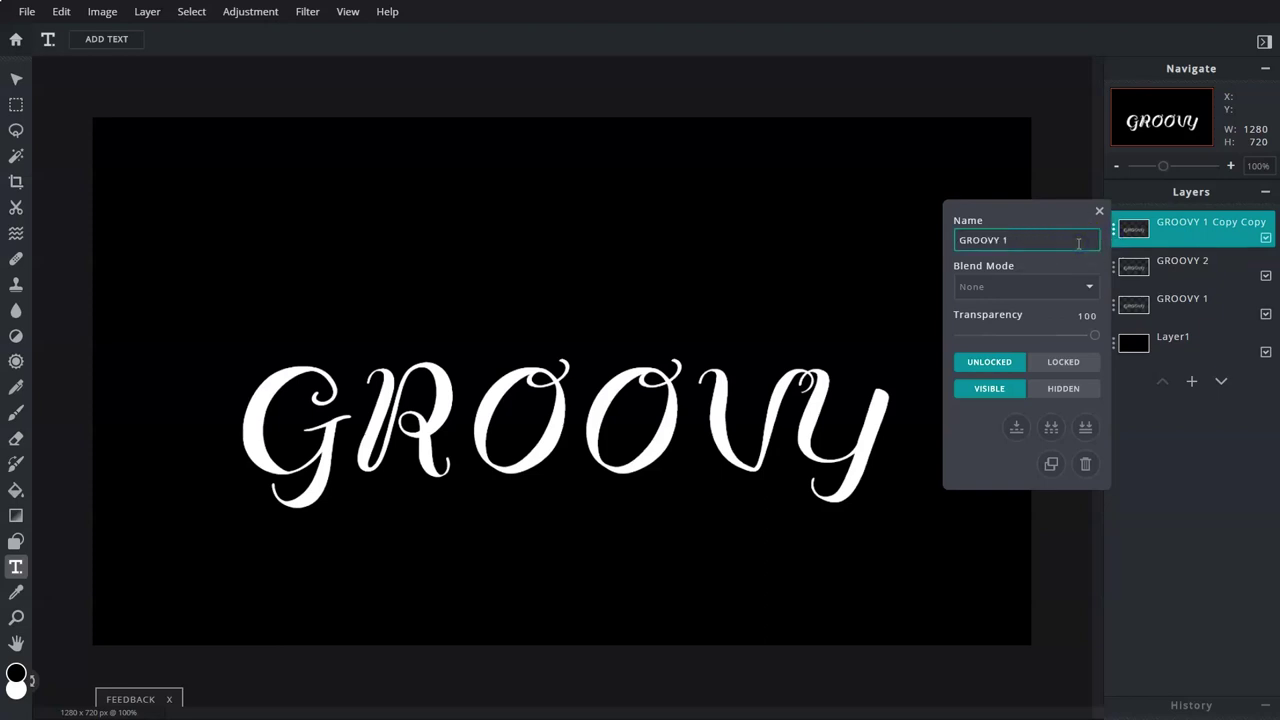
pyautogui.click(1099, 212)
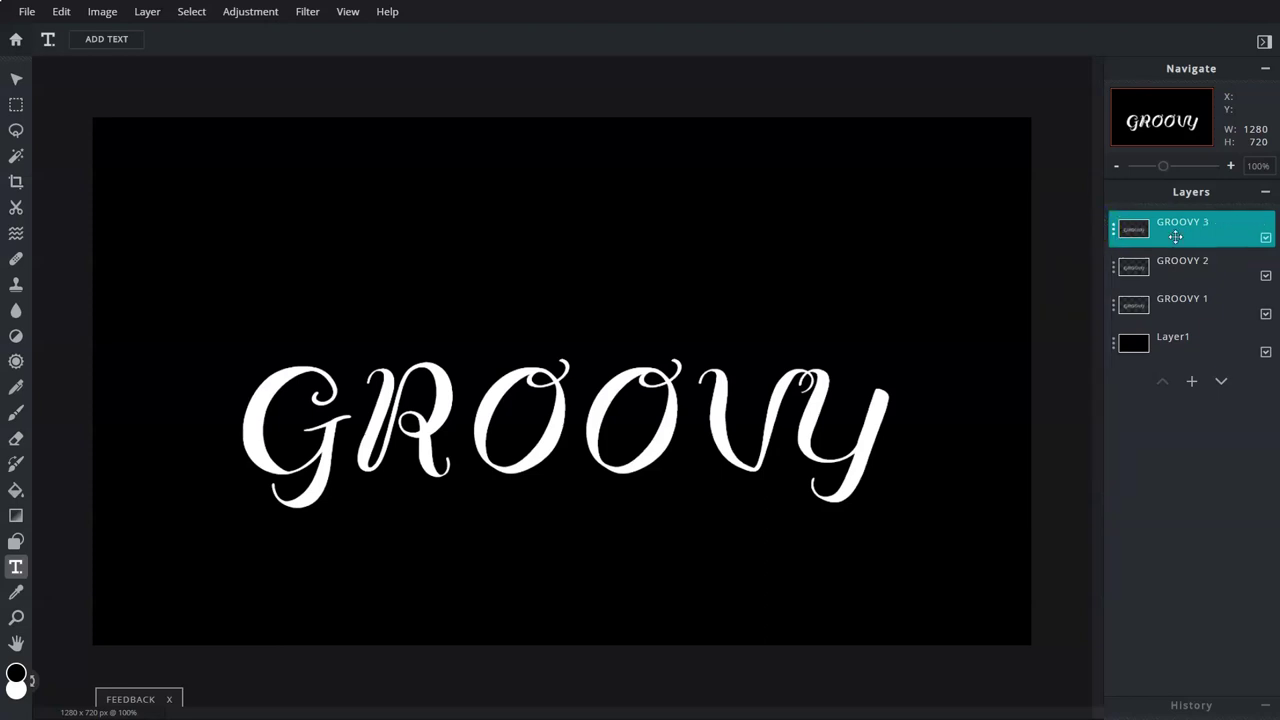
# Hide the GROOVY 2 and GROOVY 1 layers and move the GROOVY 3 text up to the canvas's upper edge.
pyautogui.click(1265, 275)
pyautogui.click(1265, 313)
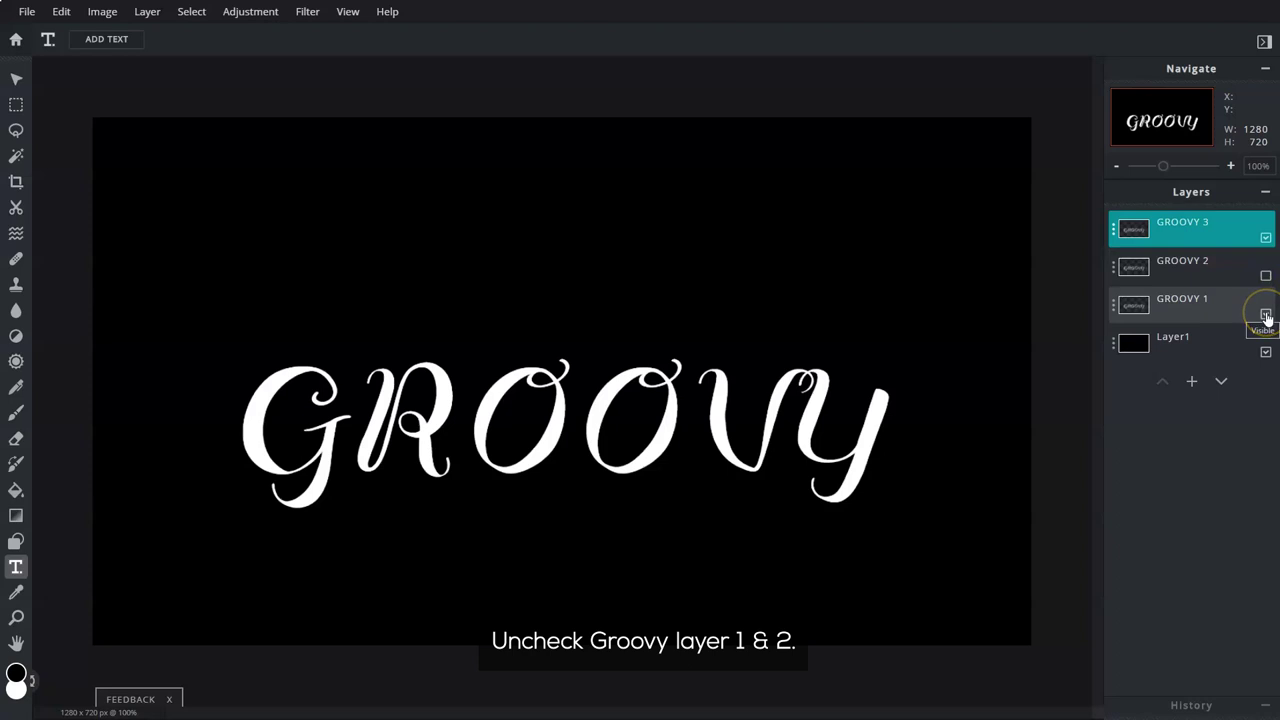
pyautogui.click(1216, 237)
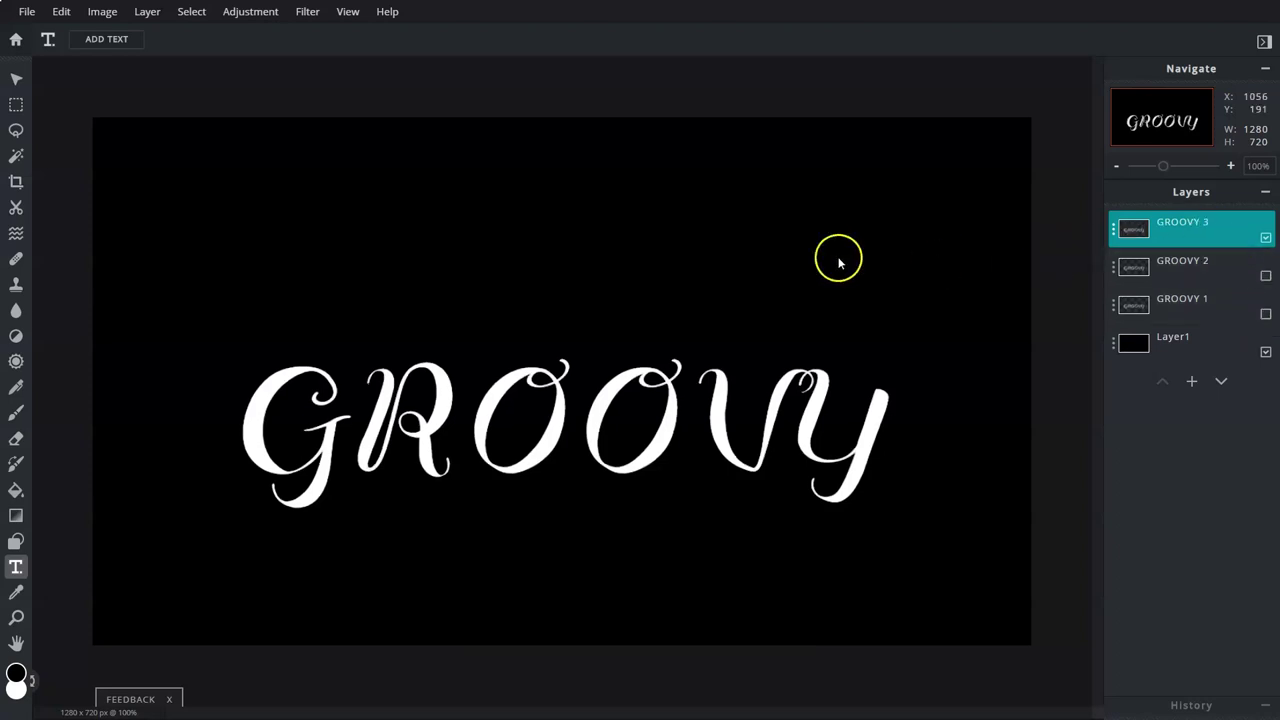
pyautogui.click(24, 86)
pyautogui.moveTo(743, 414); pyautogui.dragTo(727, 218)
# Show GROOVY 2 and GROOVY 1 again, placing GROOVY 2 mid-canvas and GROOVY 1 below it so the three words stack evenly.
pyautogui.click(1263, 273)
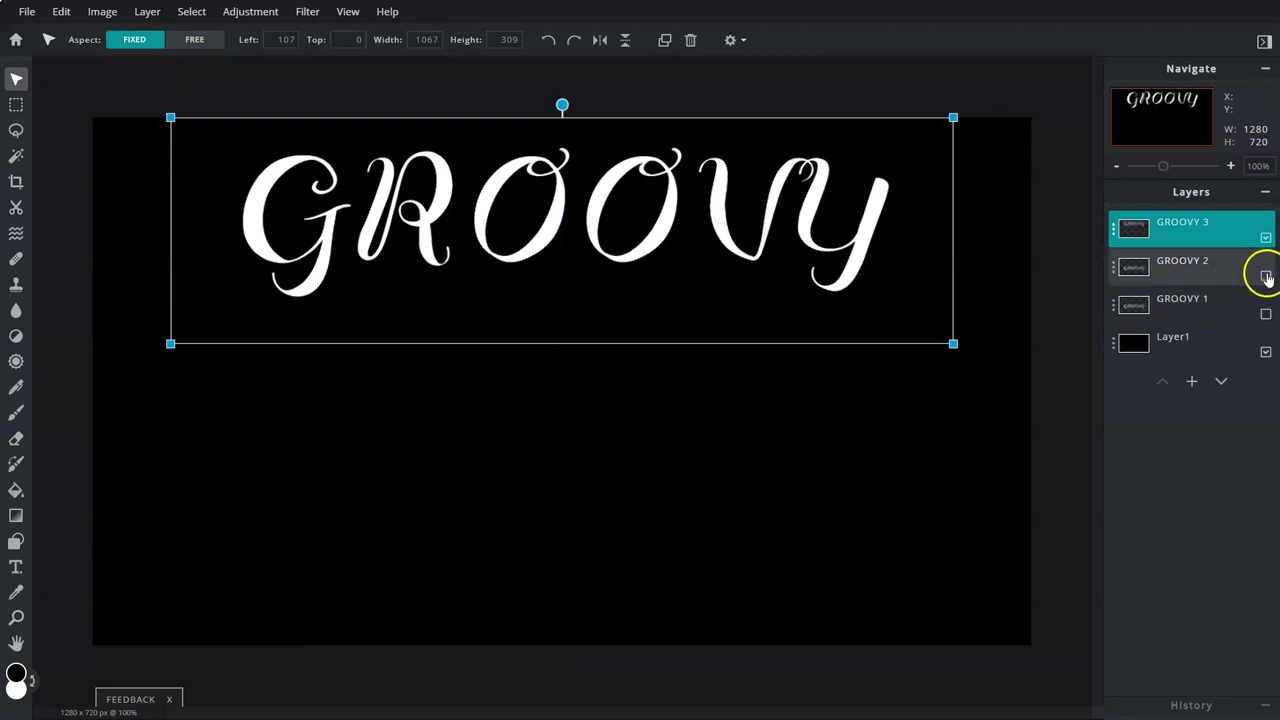
pyautogui.click(1234, 268)
pyautogui.moveTo(888, 444); pyautogui.dragTo(887, 404)
pyautogui.click(1230, 305)
pyautogui.click(1265, 313)
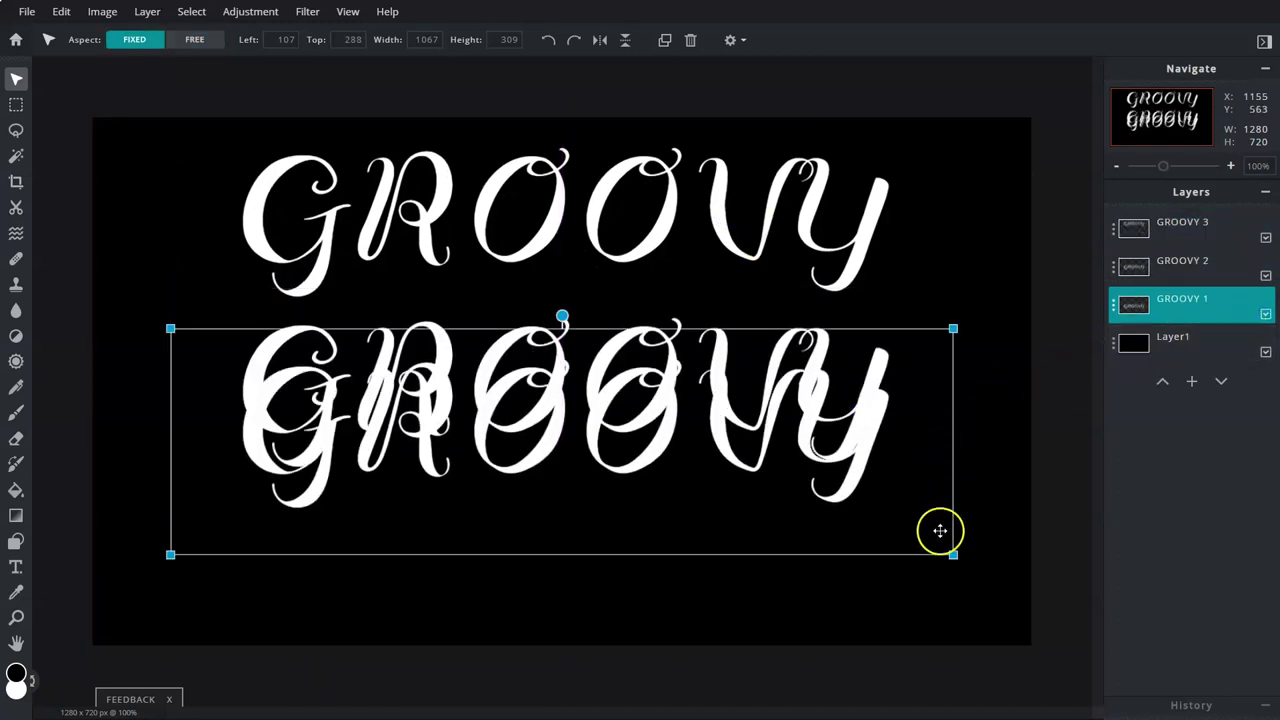
pyautogui.moveTo(937, 529); pyautogui.dragTo(951, 651)
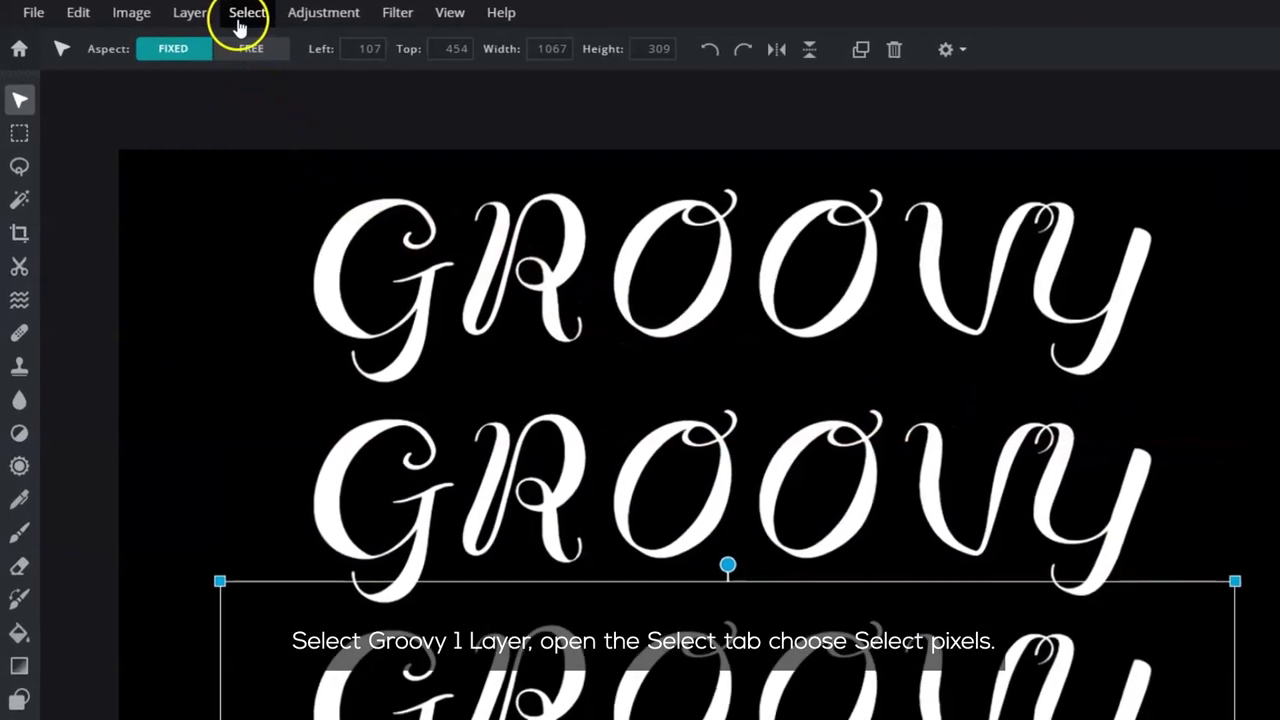
# Select the GROOVY 1 layer's pixels, fill them with a linear red-yellow-green gradient from the G to the Y, and deselect.
pyautogui.click(191, 11)
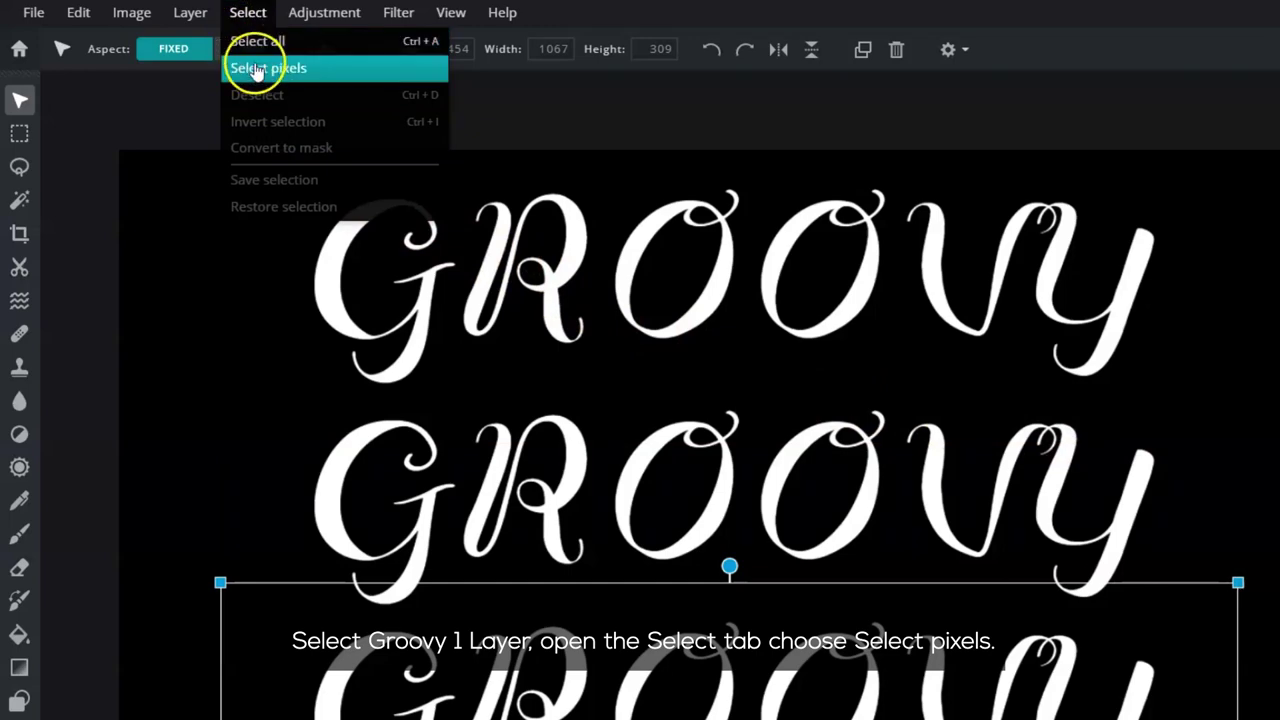
pyautogui.click(300, 68)
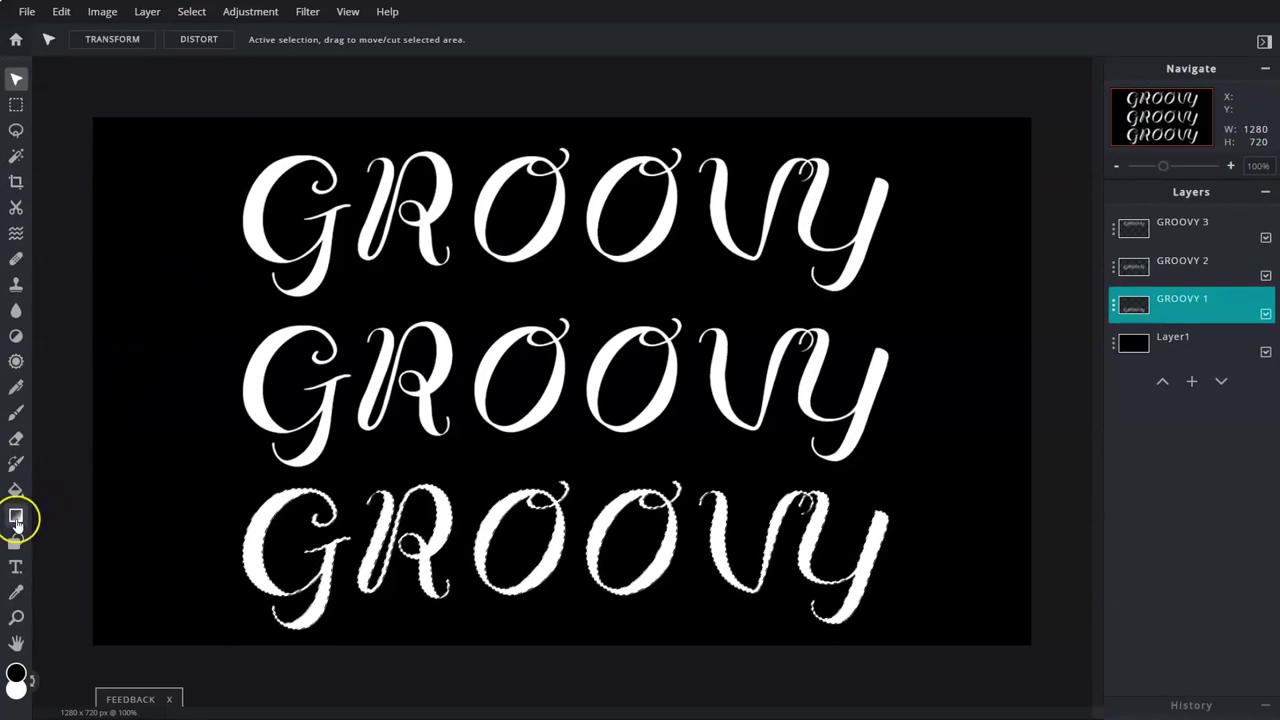
pyautogui.click(18, 653)
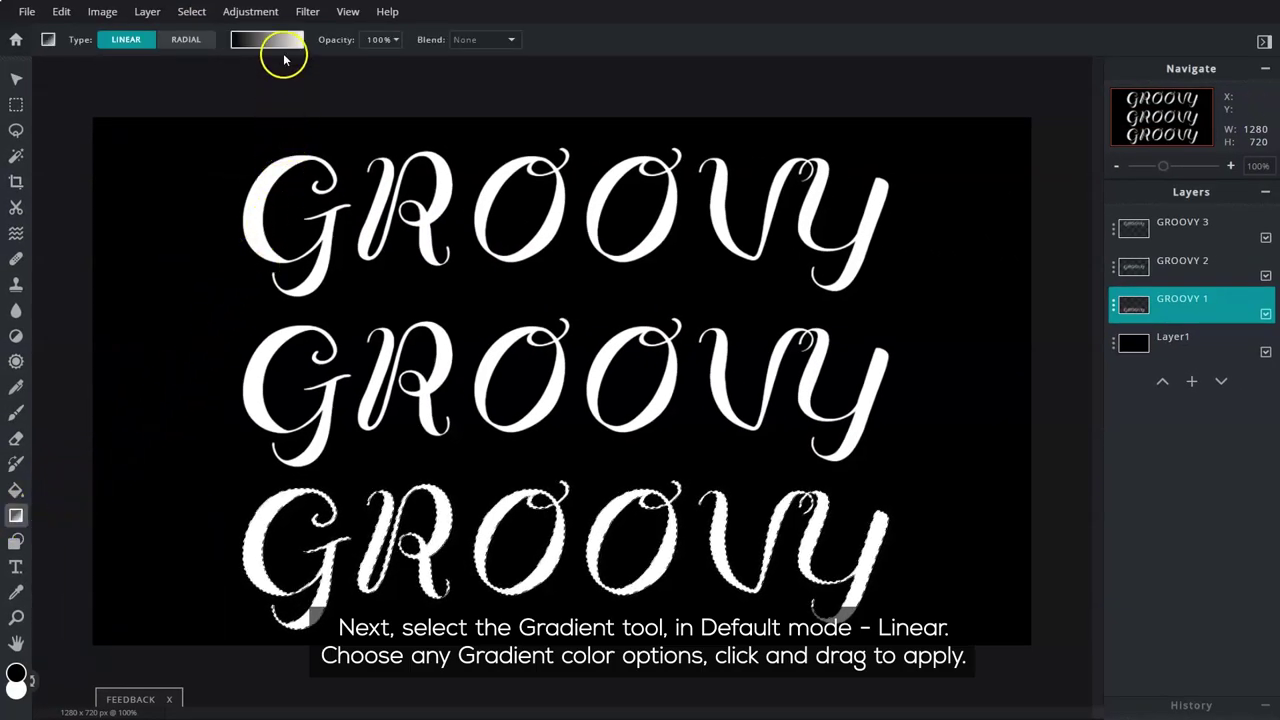
pyautogui.click(286, 45)
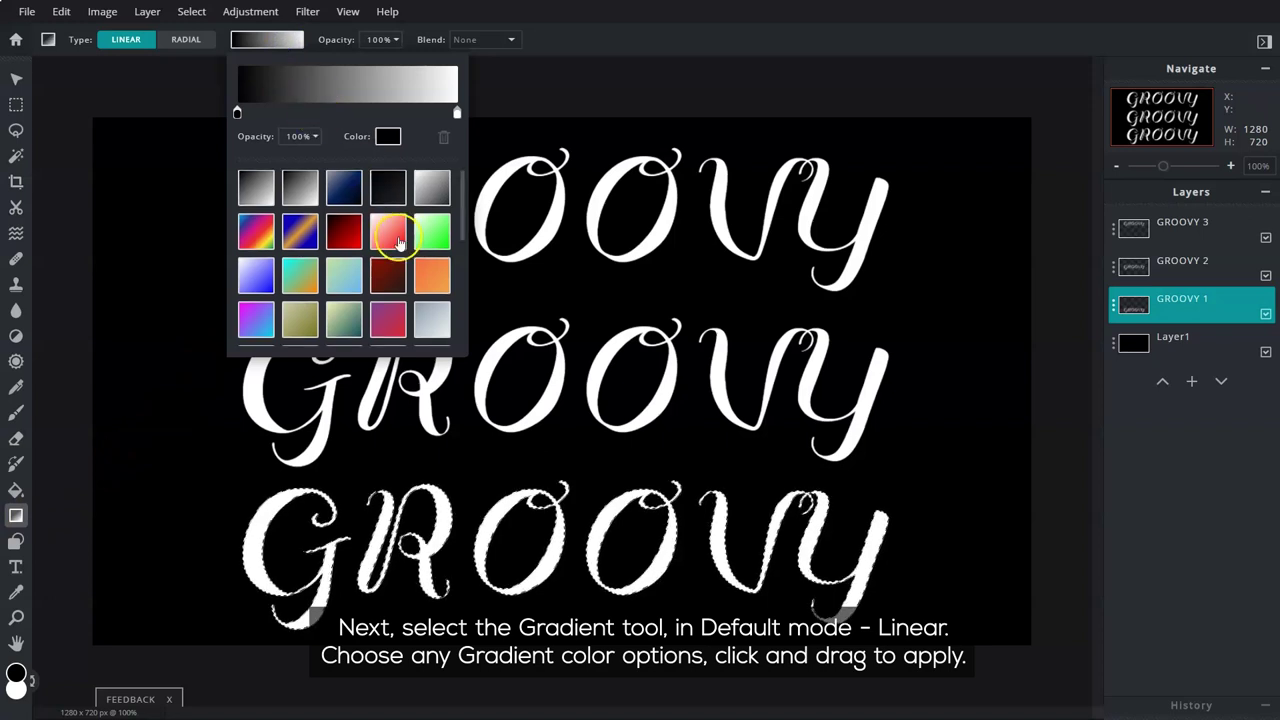
pyautogui.scroll(-4, 398, 242)
pyautogui.click(440, 318)
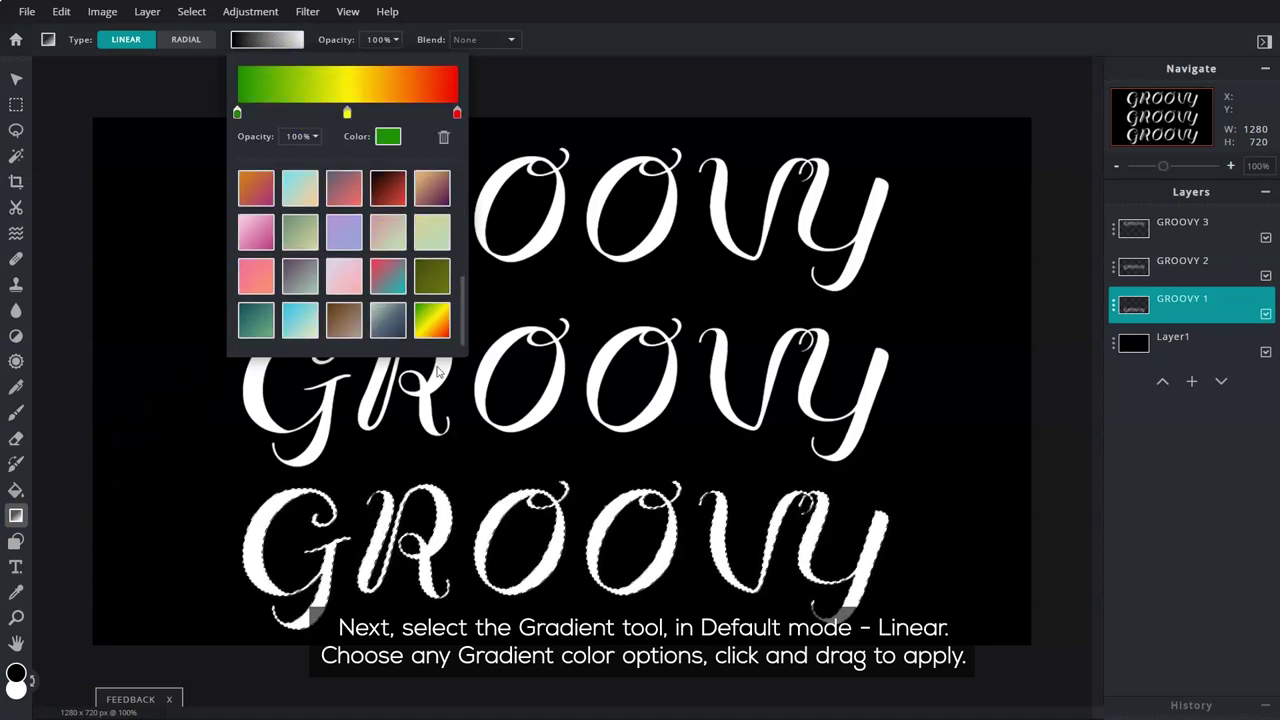
pyautogui.click(177, 470)
pyautogui.moveTo(174, 463); pyautogui.dragTo(935, 570)
pyautogui.moveTo(964, 513); pyautogui.dragTo(153, 564)
pyautogui.click(160, 555)
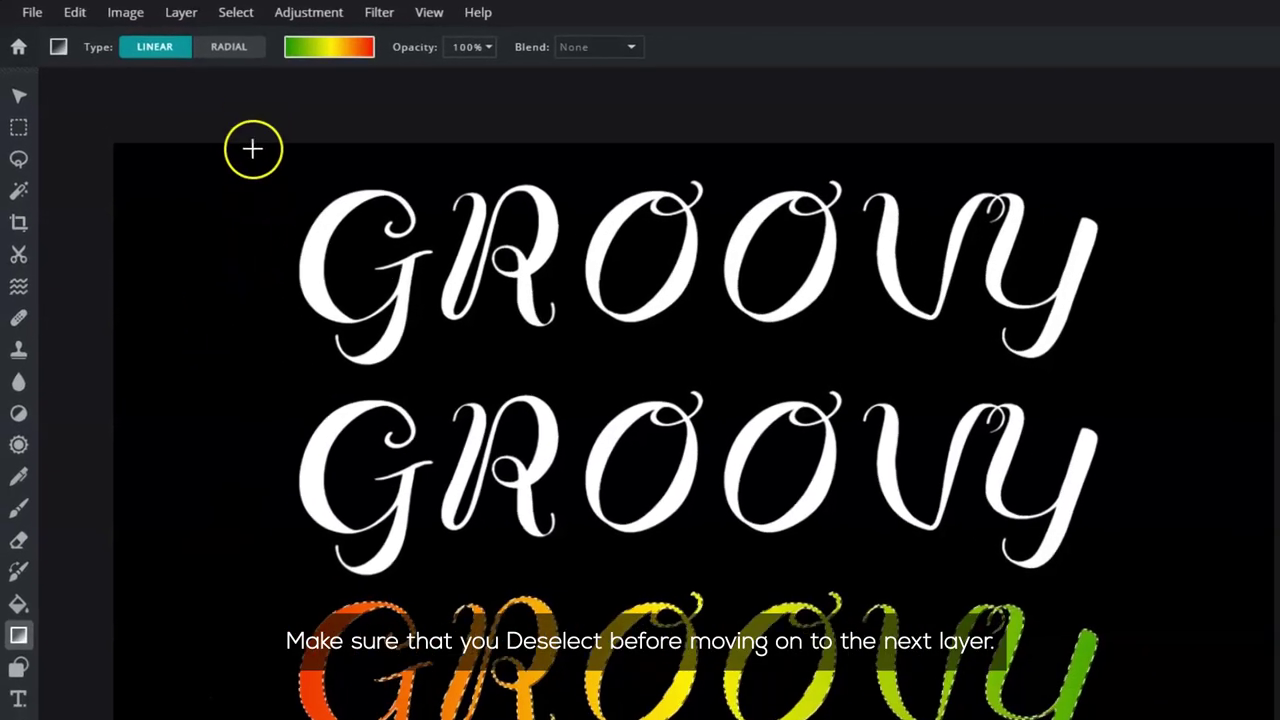
pyautogui.click(191, 11)
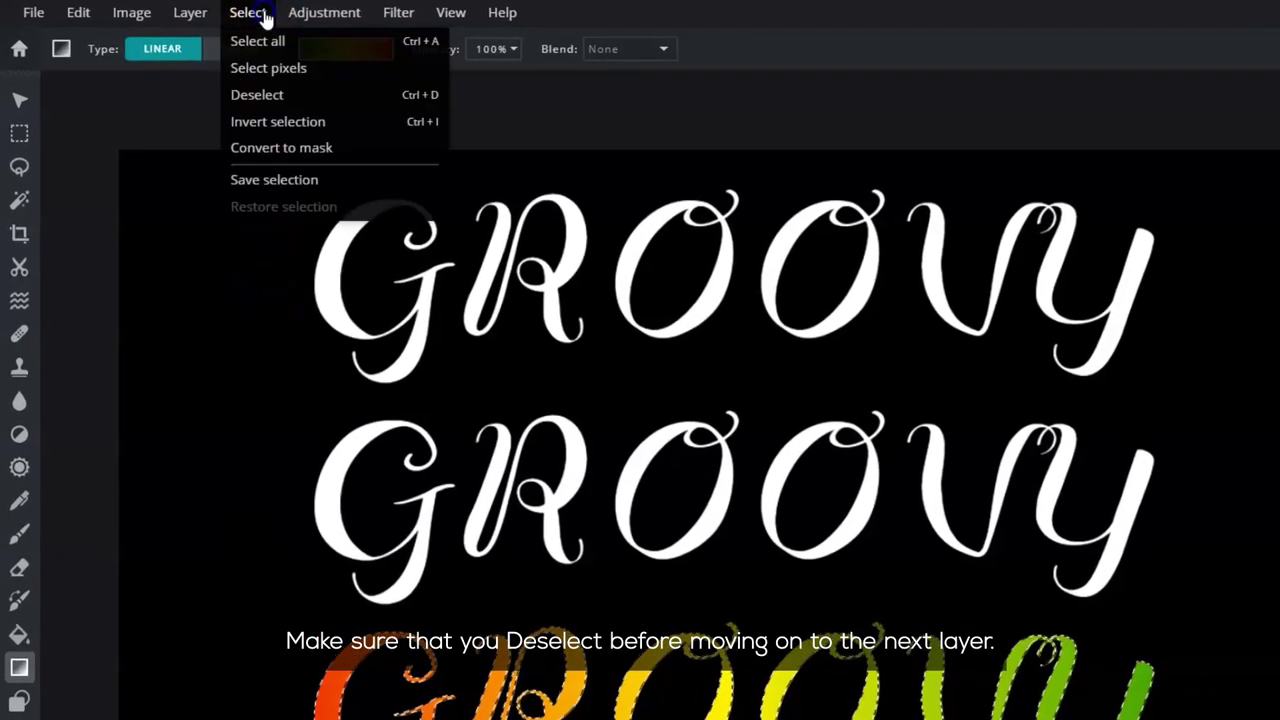
pyautogui.click(370, 103)
# Select the GROOVY 2 layer's pixels, fill them with a linear rainbow gradient from green at the G to blue at the Y, and deselect.
pyautogui.click(1213, 272)
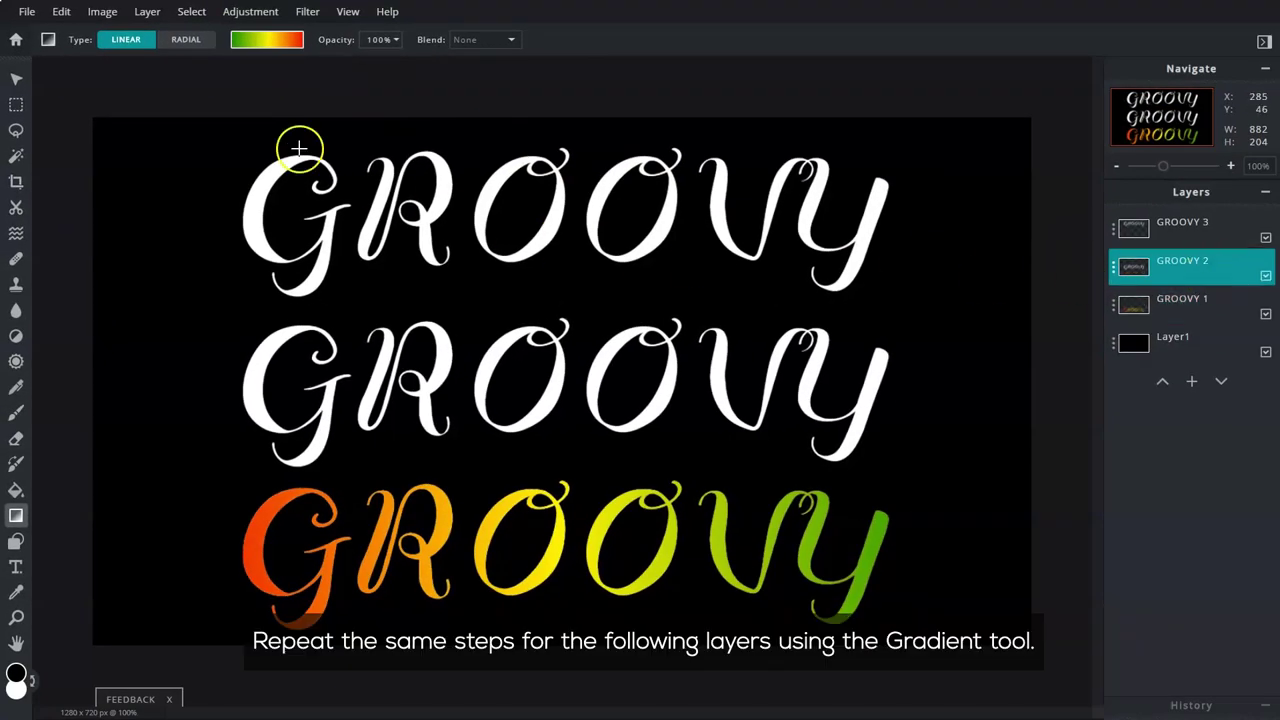
pyautogui.click(191, 11)
pyautogui.click(209, 51)
pyautogui.click(266, 40)
pyautogui.click(256, 254)
pyautogui.moveTo(191, 351); pyautogui.dragTo(222, 372)
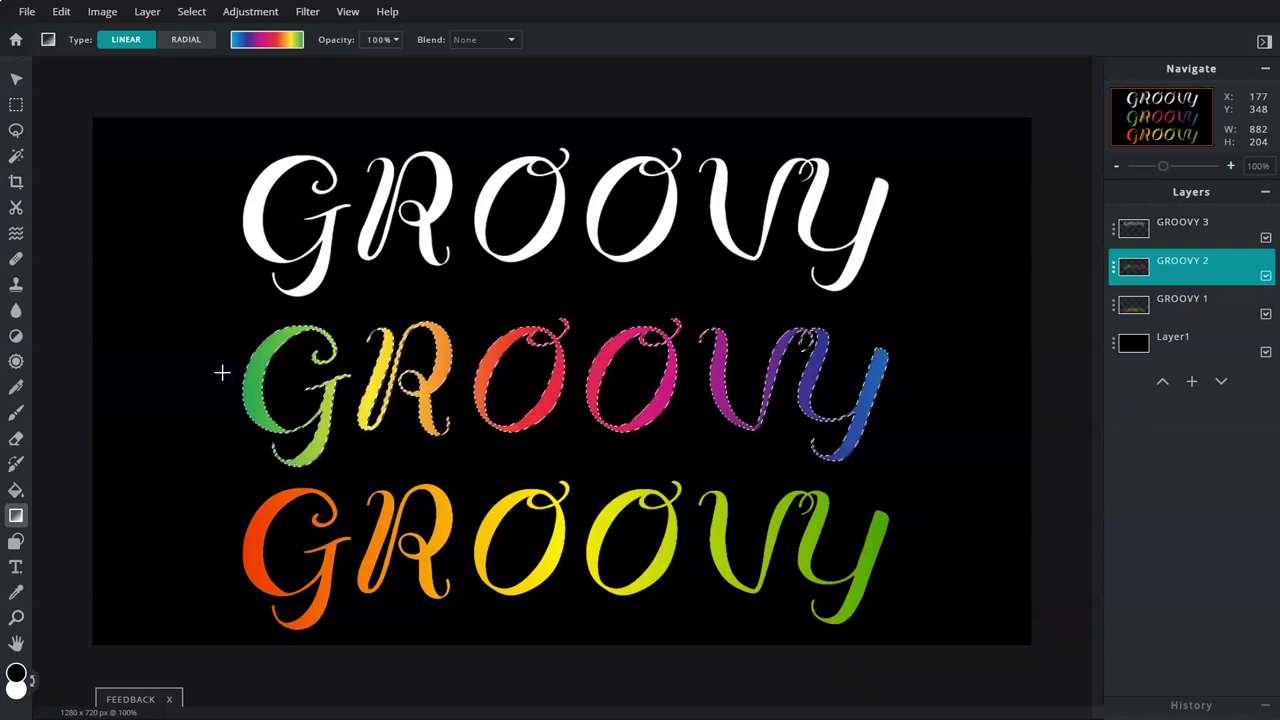
pyautogui.click(191, 12)
pyautogui.click(263, 76)
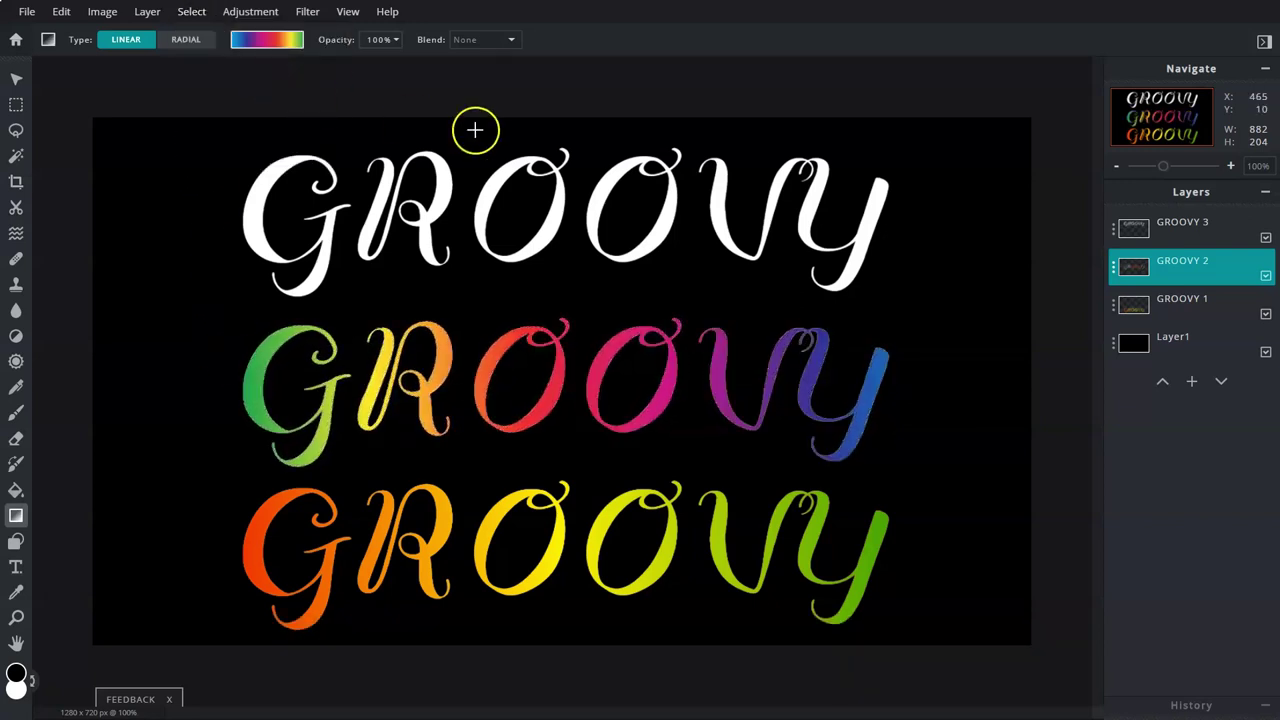
# Select the GROOVY 3 layer's pixels, fill them with a linear orange-purple-orange gradient across the word, and deselect.
pyautogui.click(1162, 230)
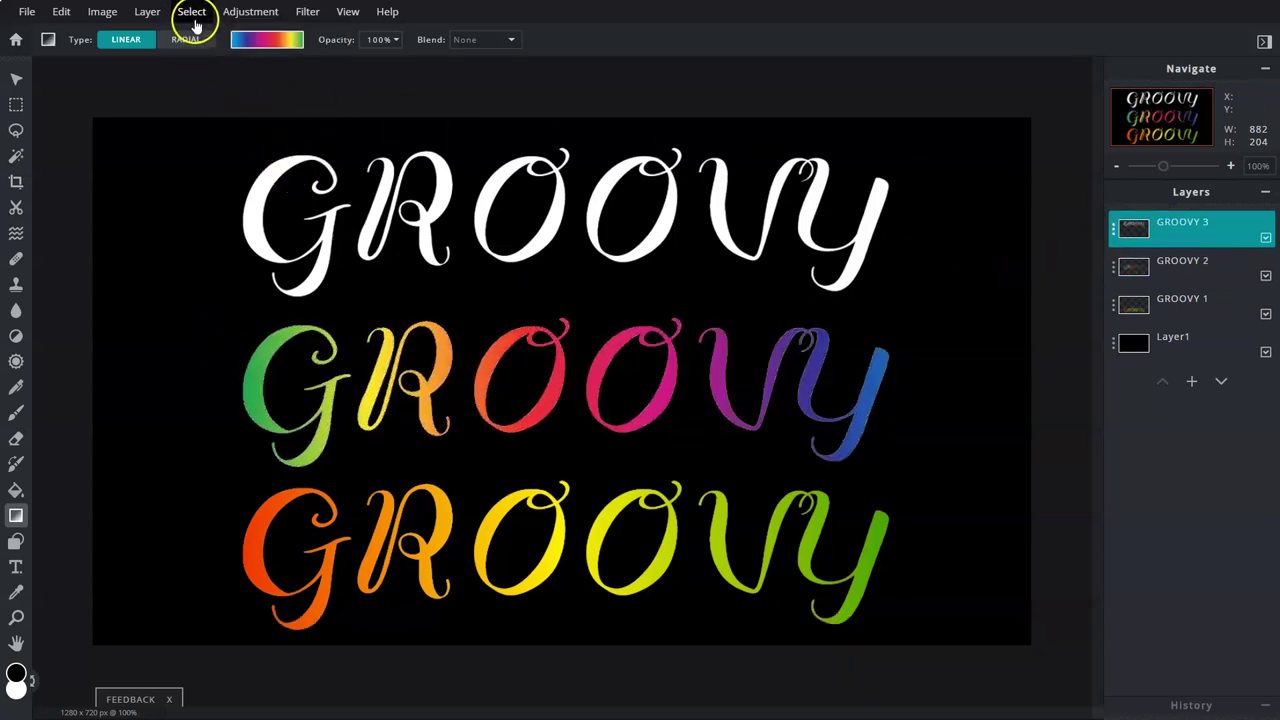
pyautogui.click(192, 12)
pyautogui.click(214, 54)
pyautogui.click(258, 39)
pyautogui.click(392, 230)
pyautogui.moveTo(251, 200); pyautogui.dragTo(934, 183)
pyautogui.moveTo(206, 203); pyautogui.dragTo(320, 218)
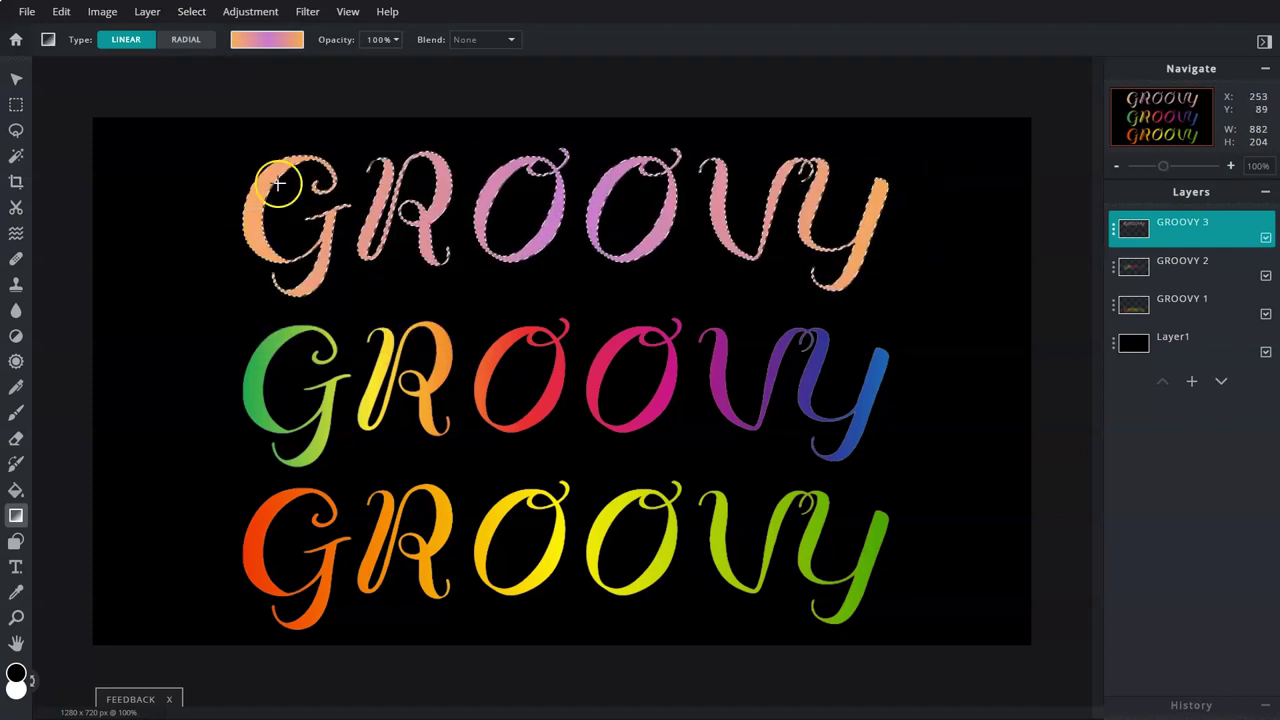
pyautogui.moveTo(1049, 251); pyautogui.dragTo(1177, 237)
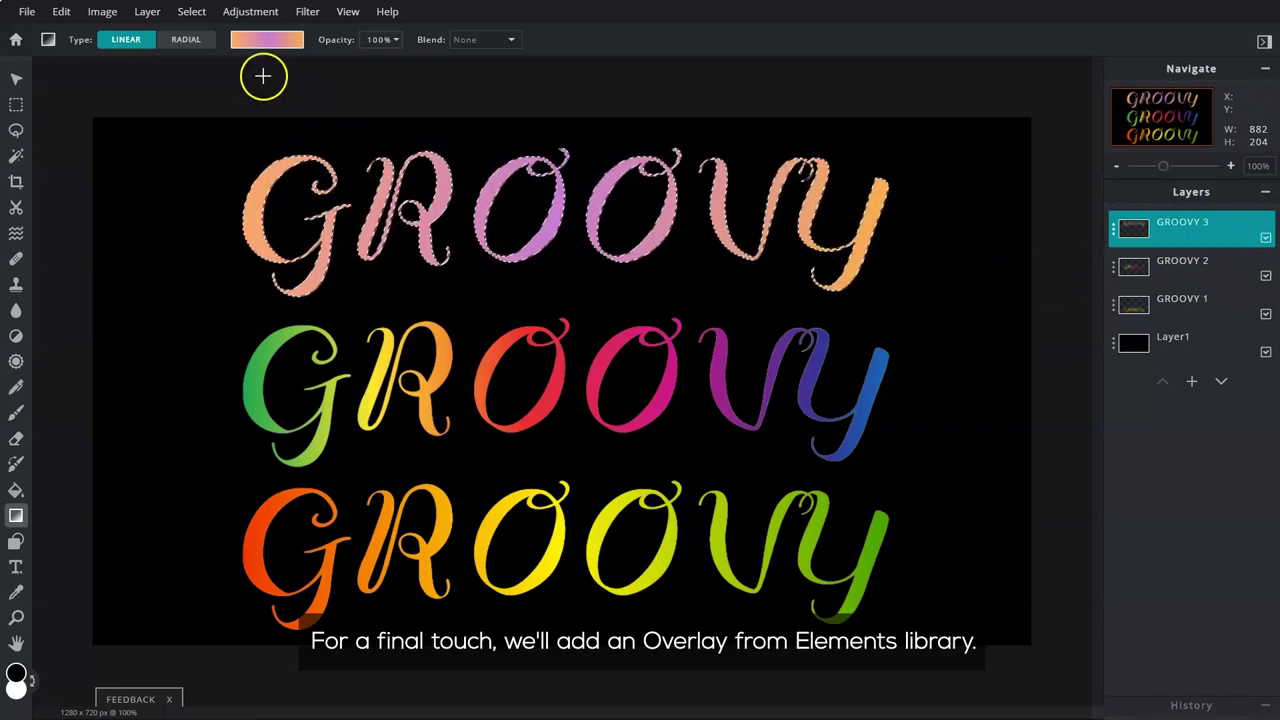
pyautogui.click(175, 12)
pyautogui.click(262, 77)
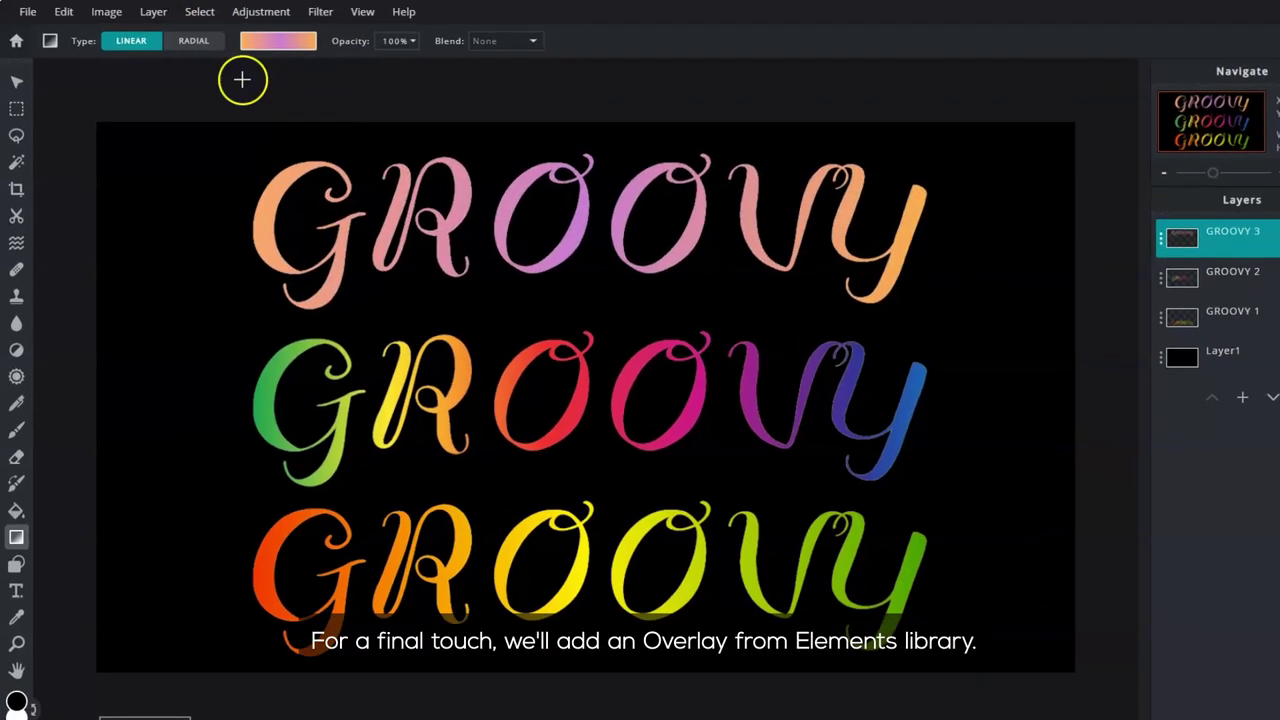
# Add a scratched texture from the Dust overlays of the element library over the lettering.
pyautogui.click(27, 11)
pyautogui.click(126, 119)
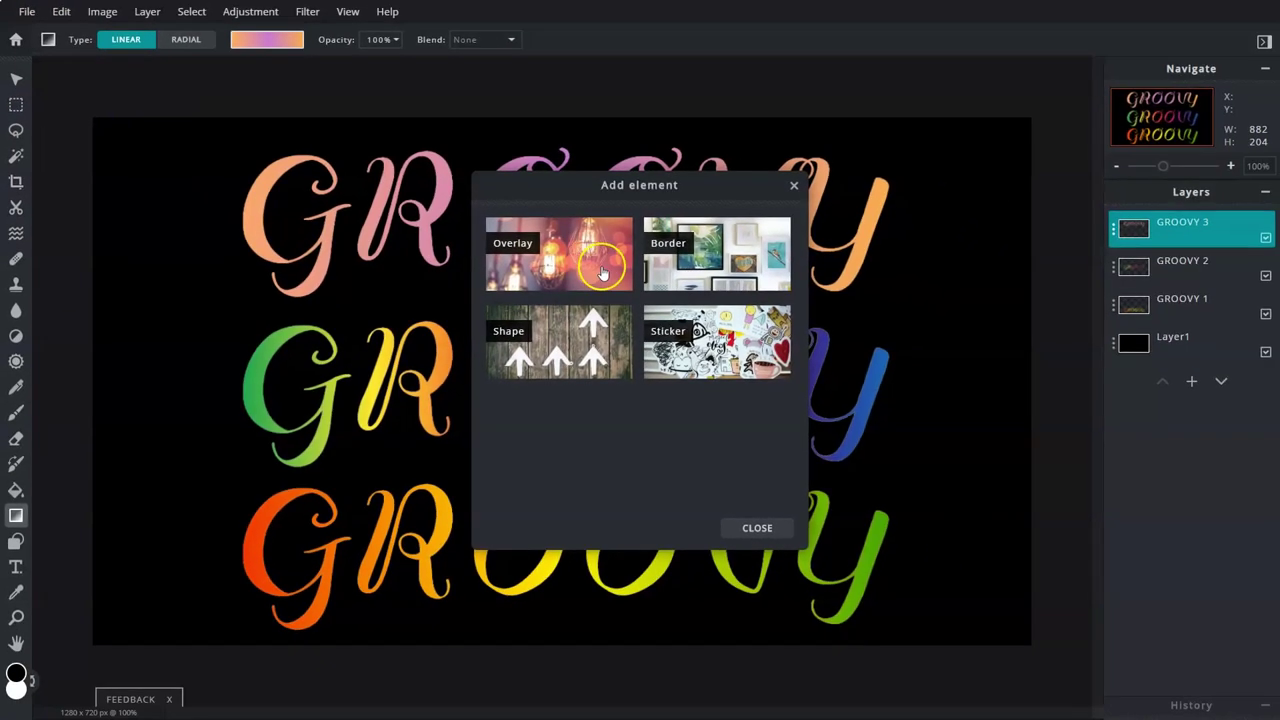
pyautogui.click(782, 351)
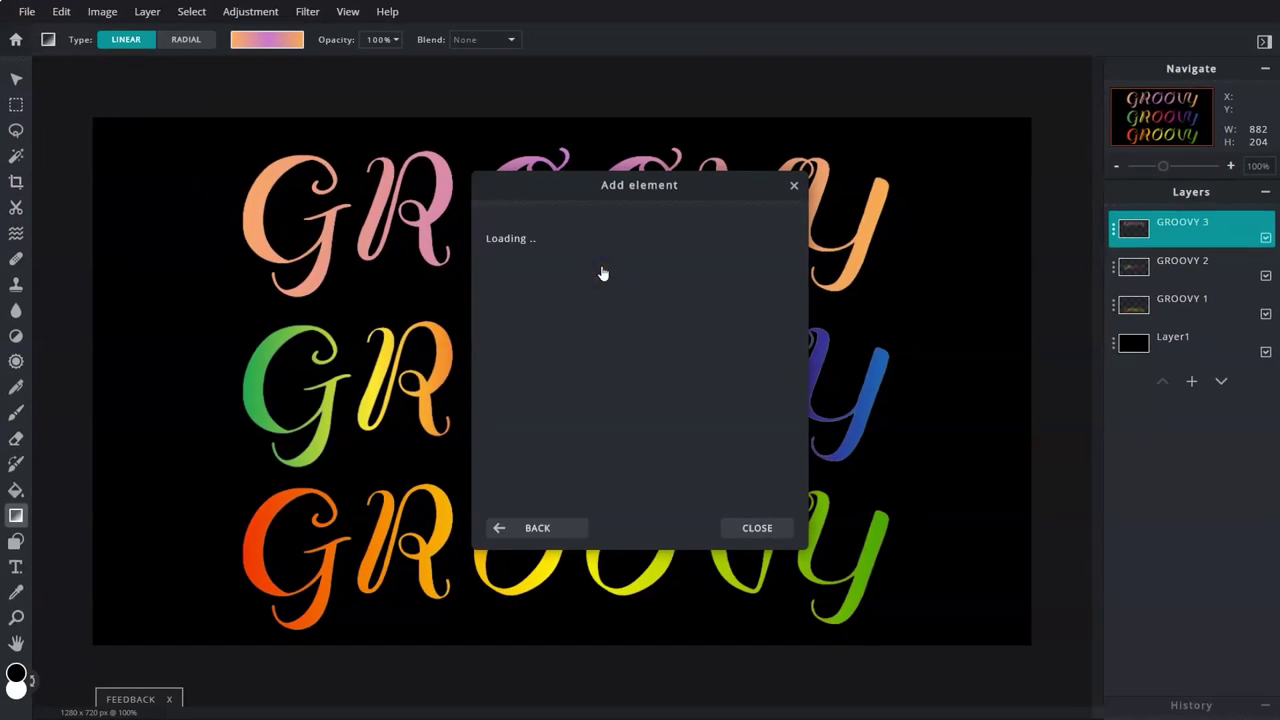
pyautogui.click(533, 375)
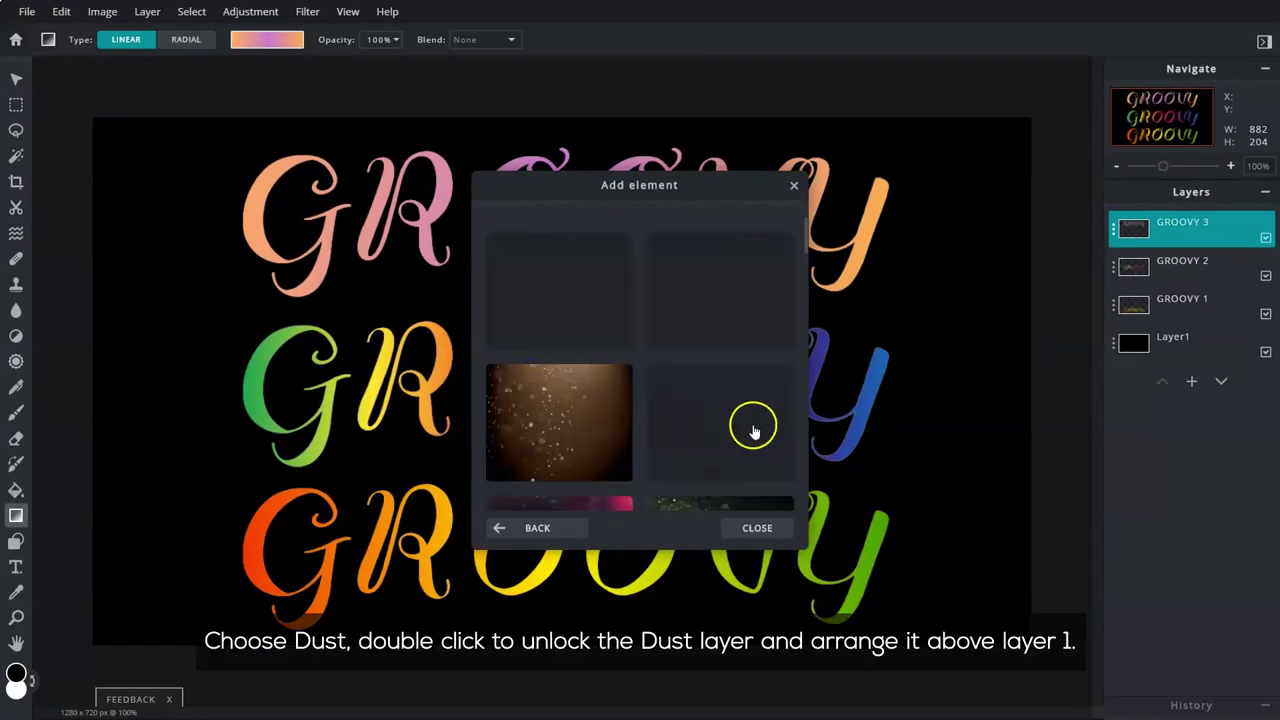
pyautogui.scroll(-3, 750, 400)
pyautogui.click(617, 334)
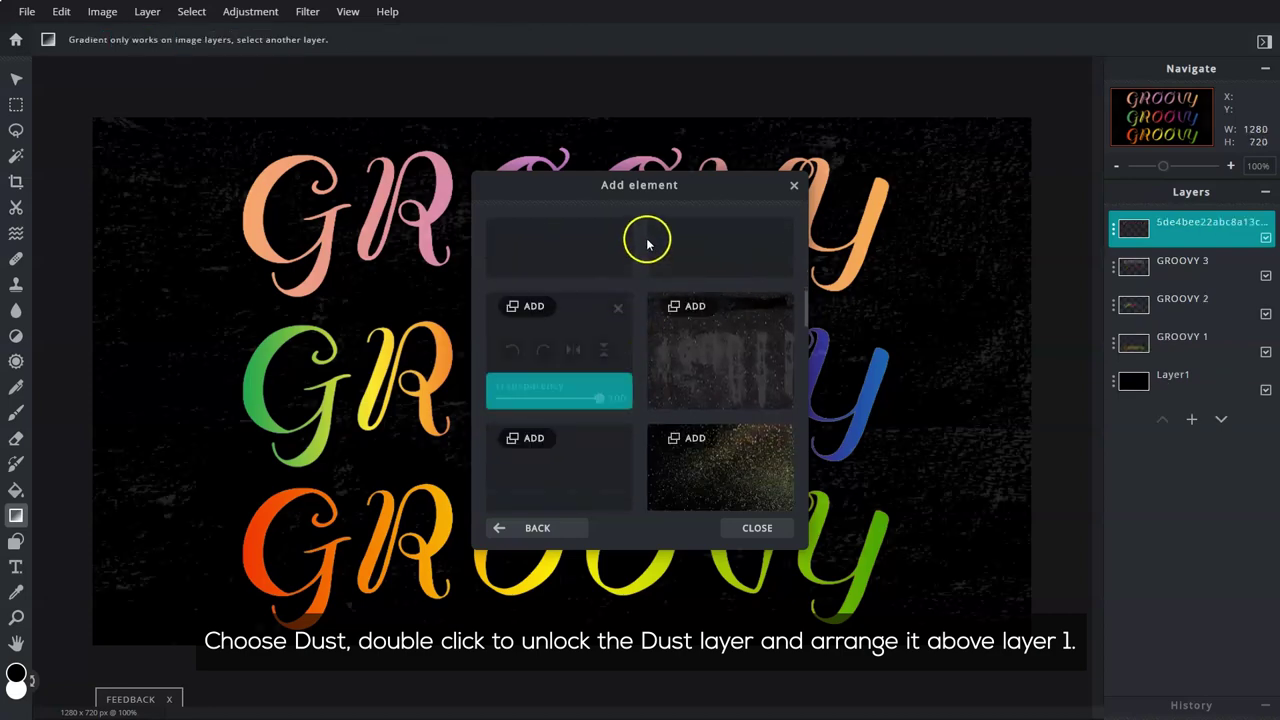
# Swap the dust overlay for one with sparse streaks and move its unlocked layer directly above Layer1.
pyautogui.moveTo(601, 184); pyautogui.dragTo(233, 152)
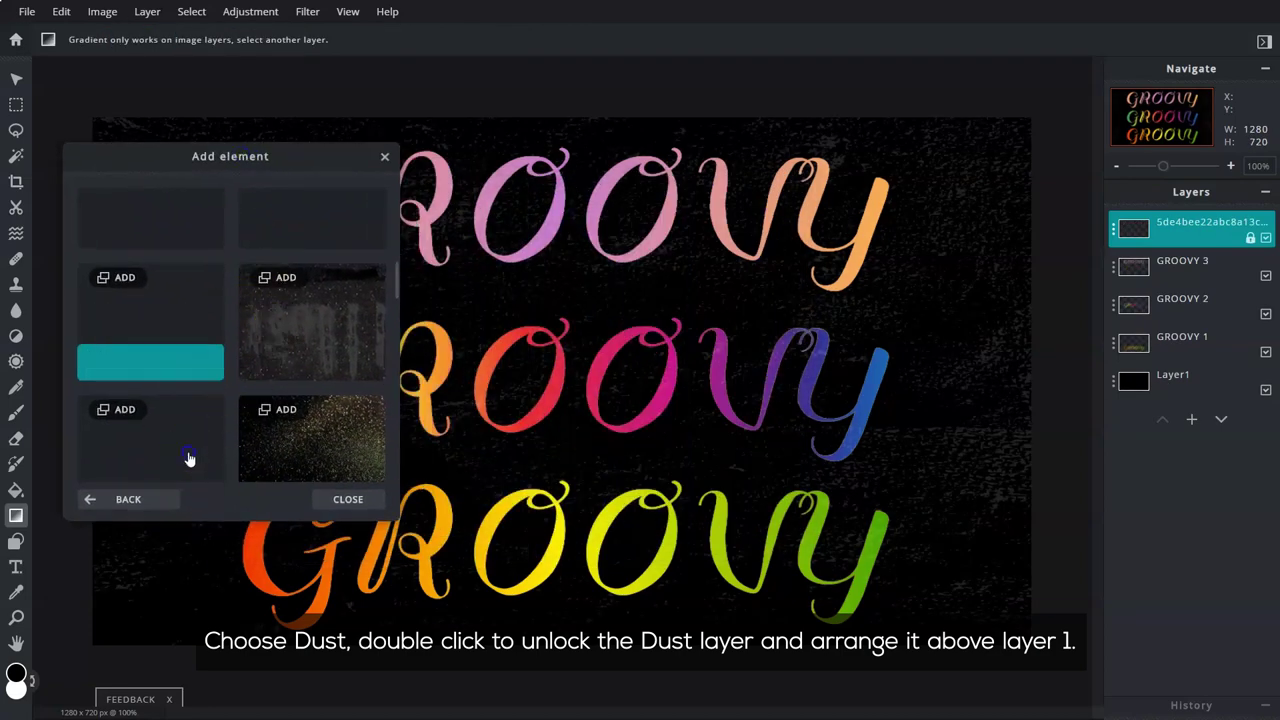
pyautogui.moveTo(193, 455)
pyautogui.scroll(-2, 329, 236)
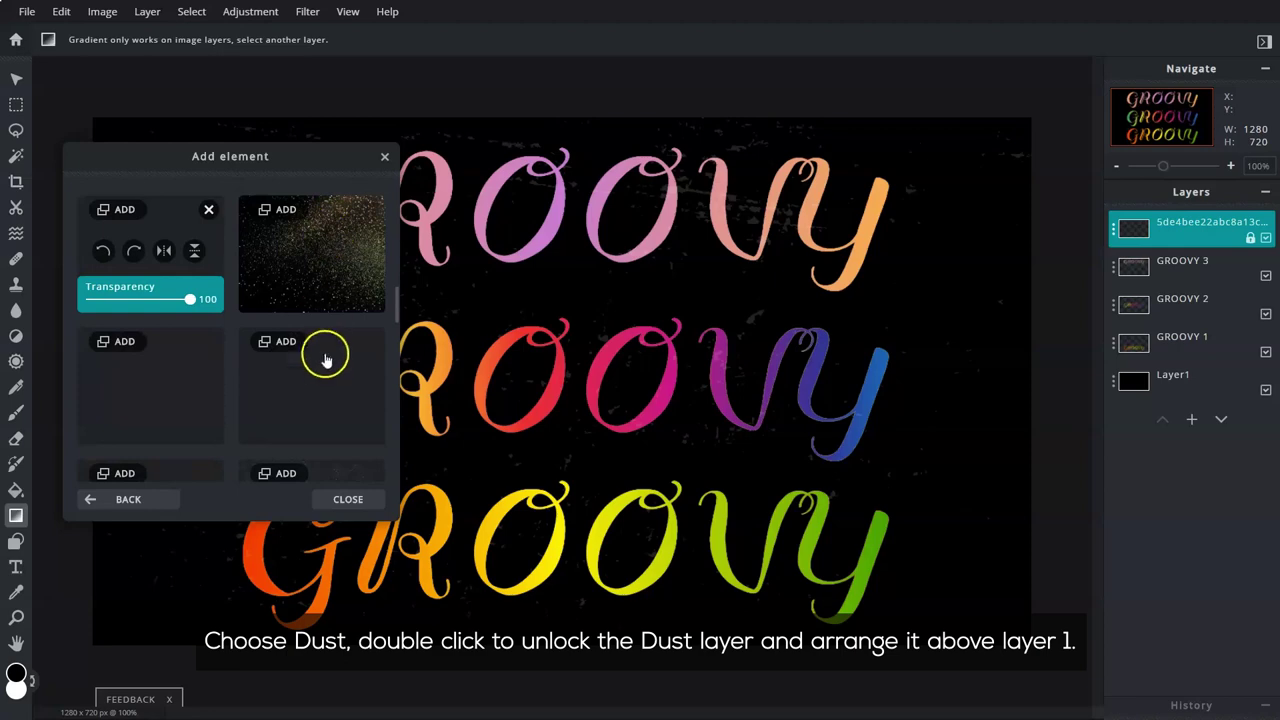
pyautogui.click(352, 499)
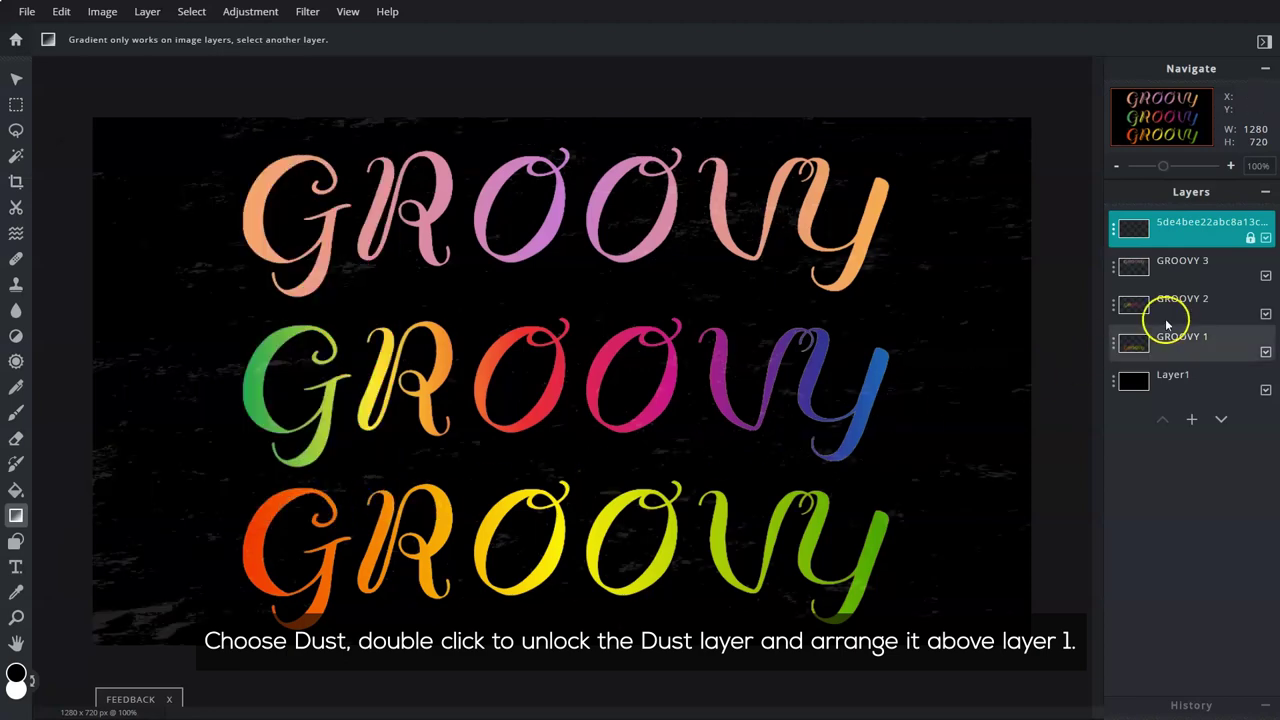
pyautogui.moveTo(1249, 236); pyautogui.dragTo(1222, 343)
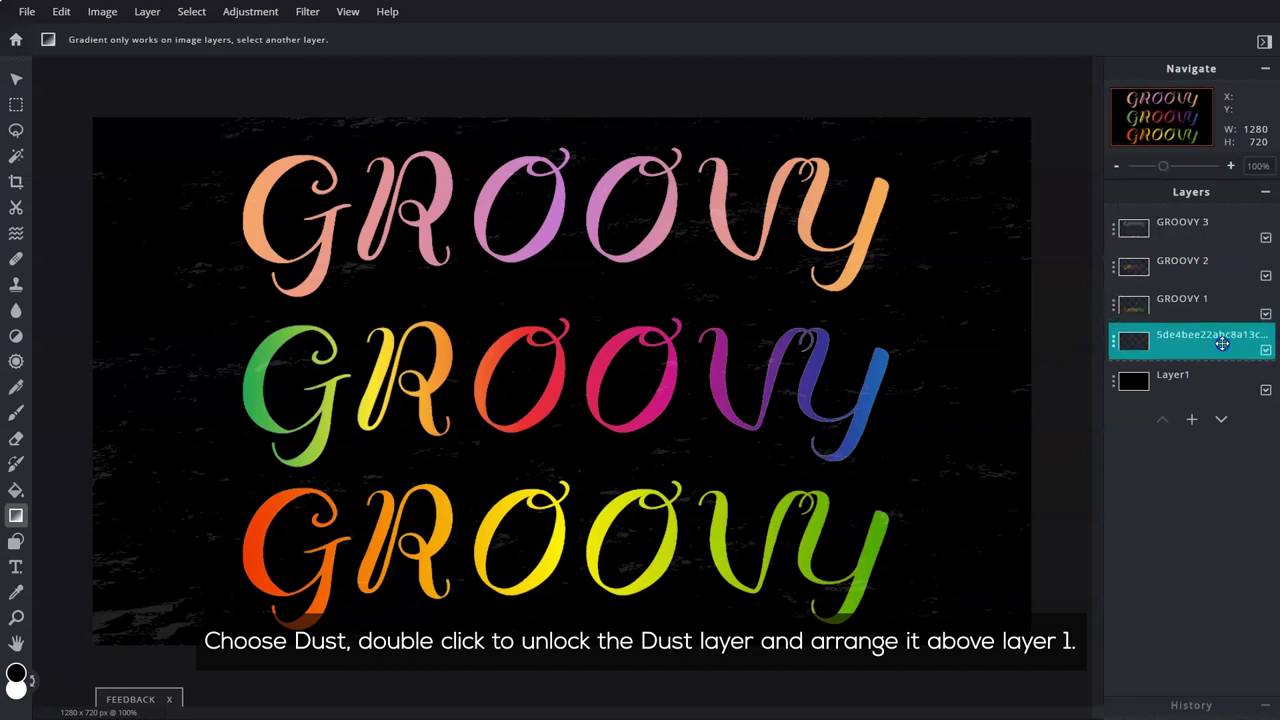